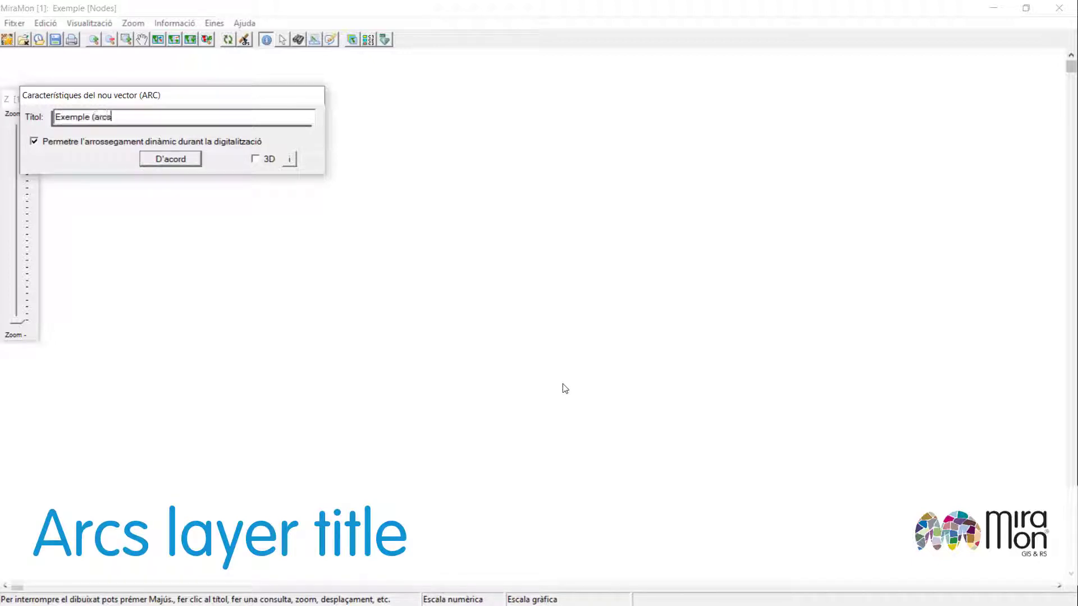
Add a character field ATR_A of size 20, described as "Atribut de l'arc", to the arcs table and skip the metadata editing
key(Return)
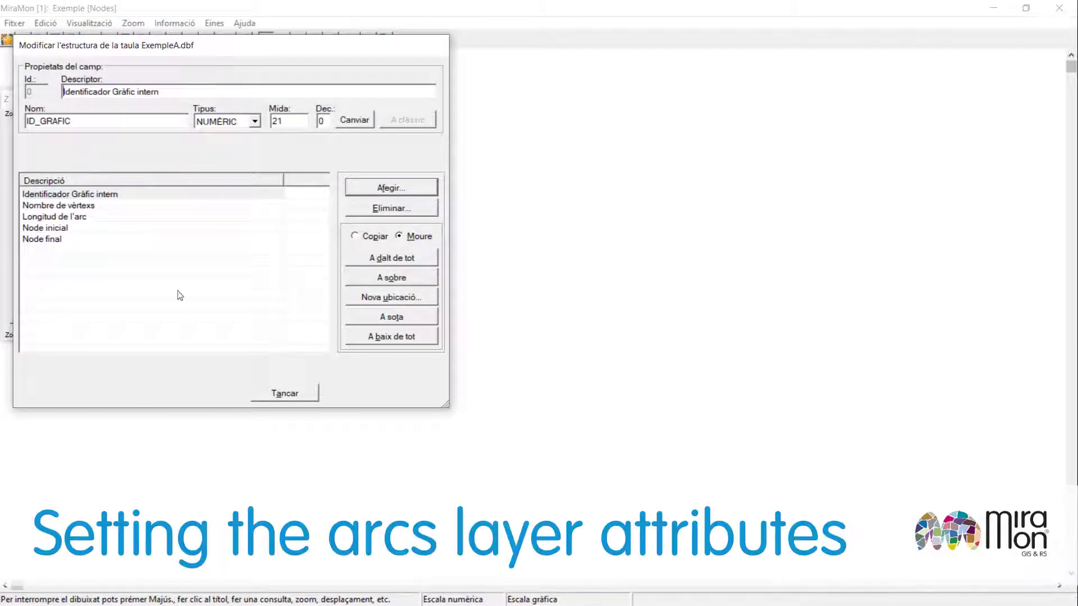
click(392, 190)
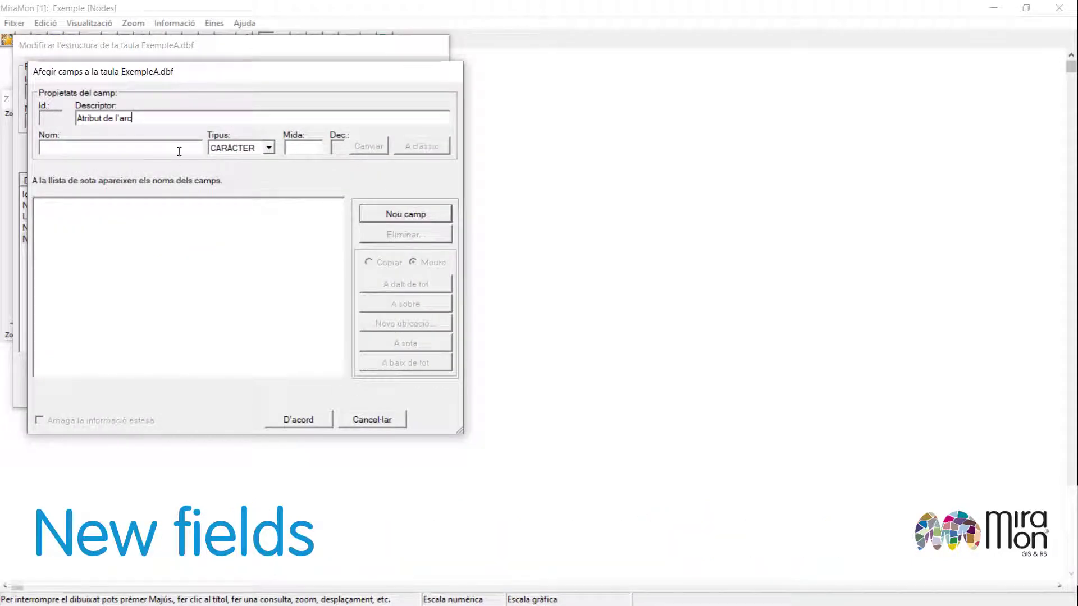
text(ATR_A)
click(304, 150)
click(432, 222)
click(313, 418)
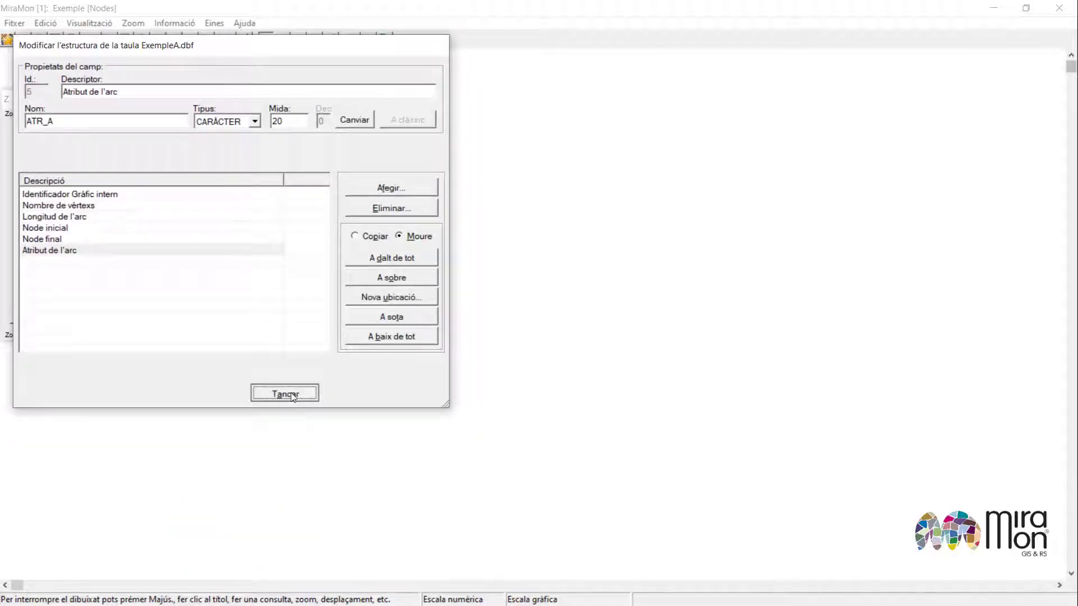
click(292, 394)
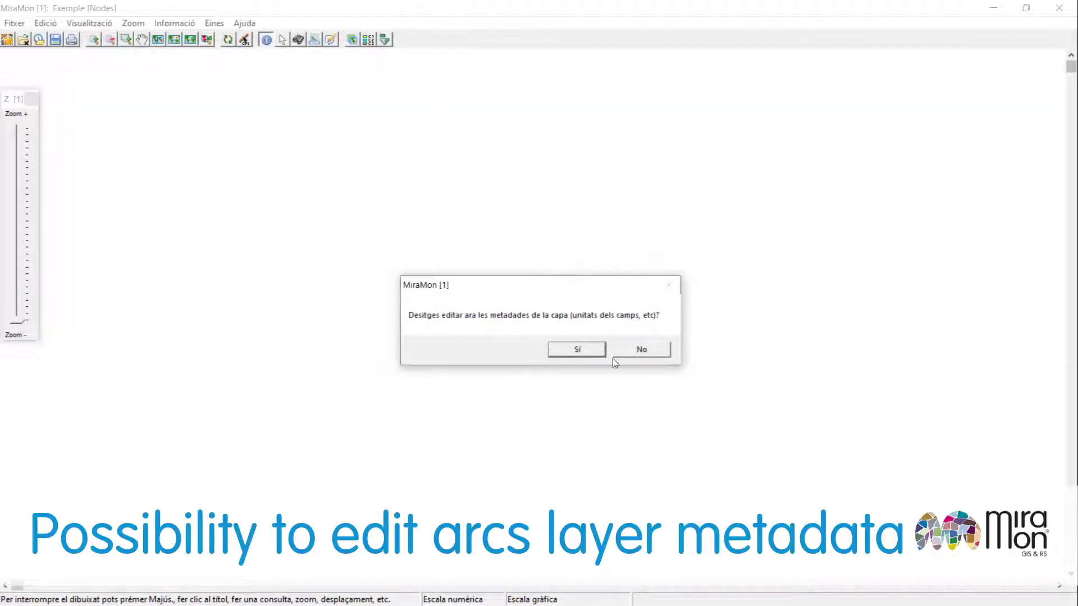
click(654, 352)
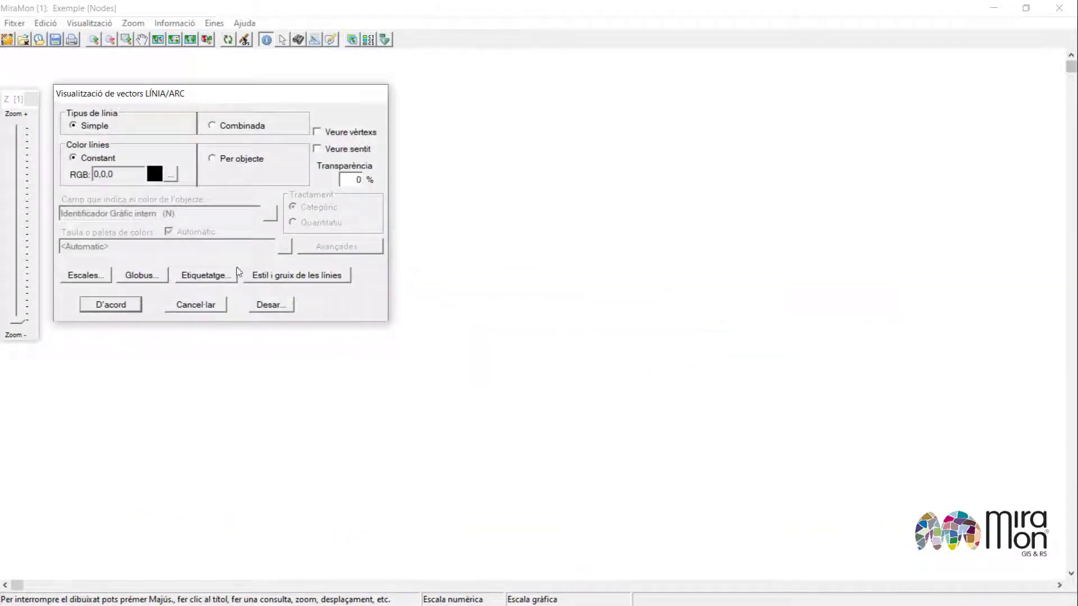
Enable text labels for the arcs layer, using the "Atribut de l'arc" field as the label source
click(235, 273)
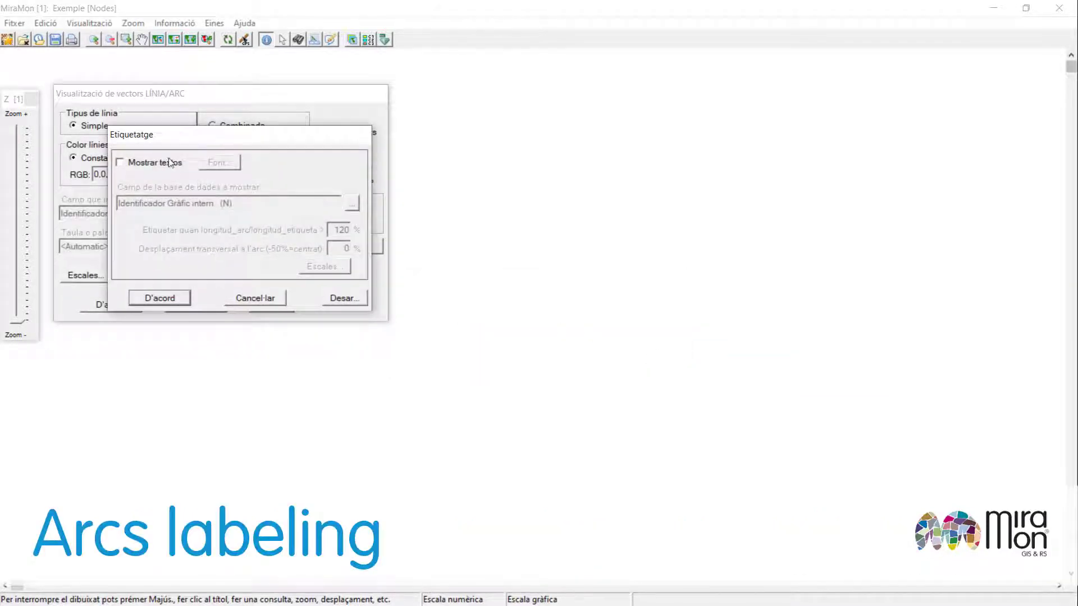
click(171, 163)
click(352, 204)
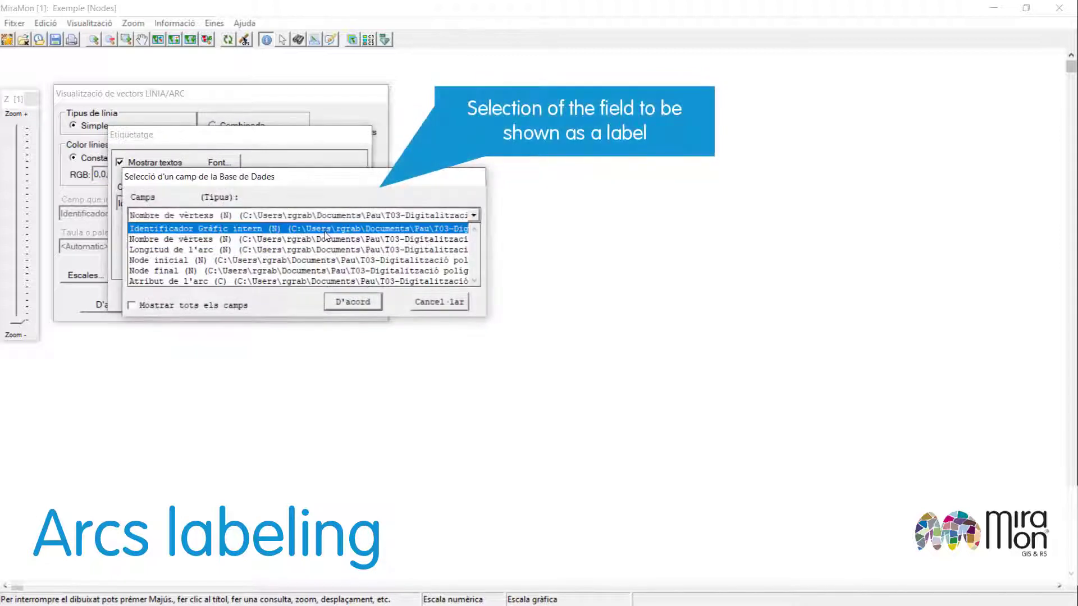
click(332, 281)
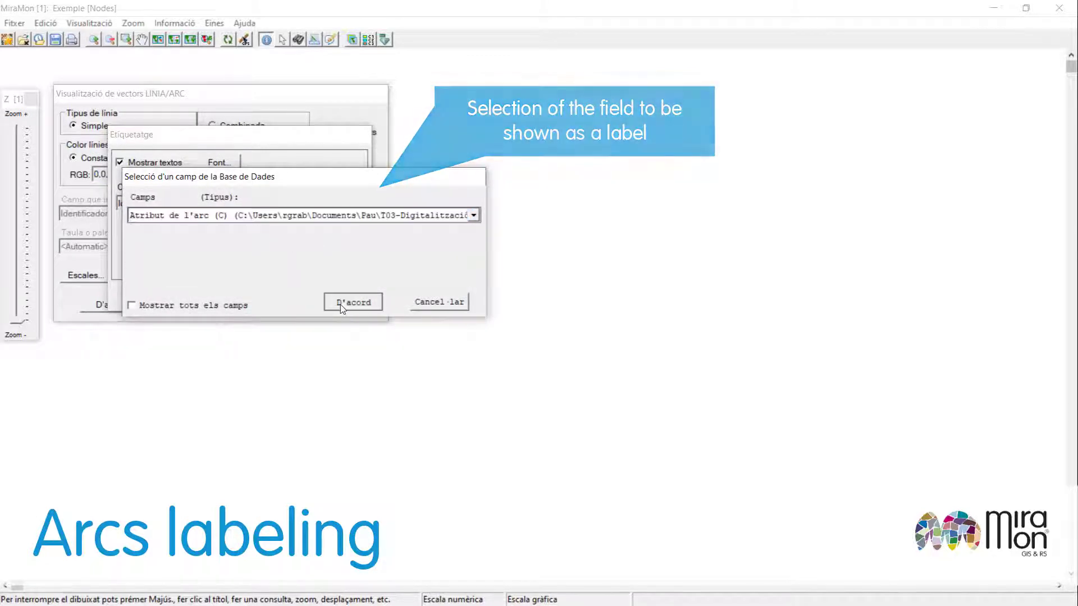
click(340, 304)
Set the arc labels' font to Arial 10 Cursiva and accept the labelling settings
click(214, 164)
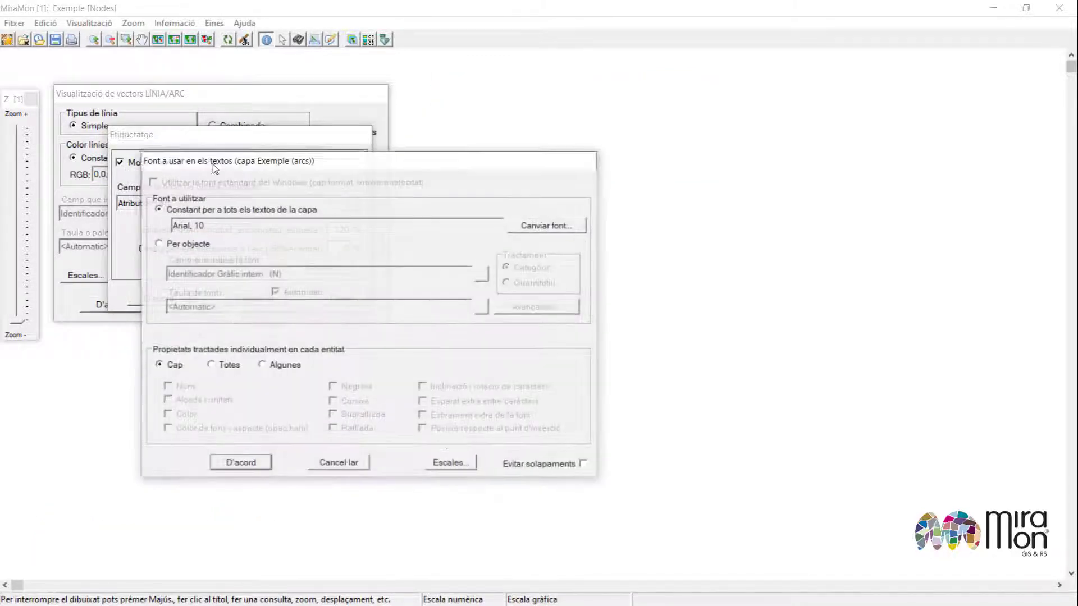
click(533, 230)
click(172, 203)
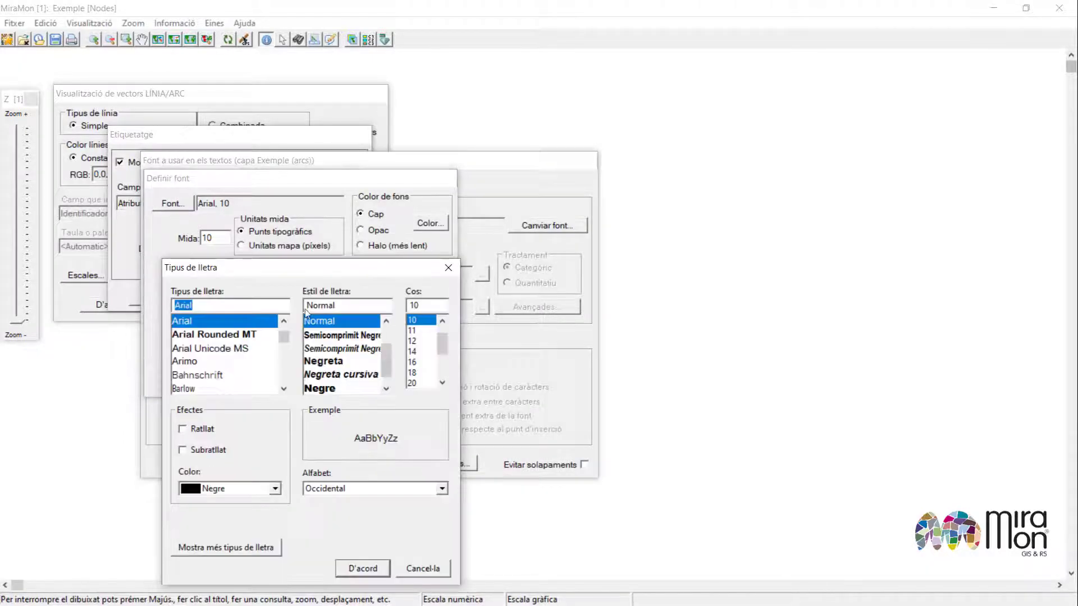
scroll(386, 323, up, 1)
click(320, 348)
click(363, 568)
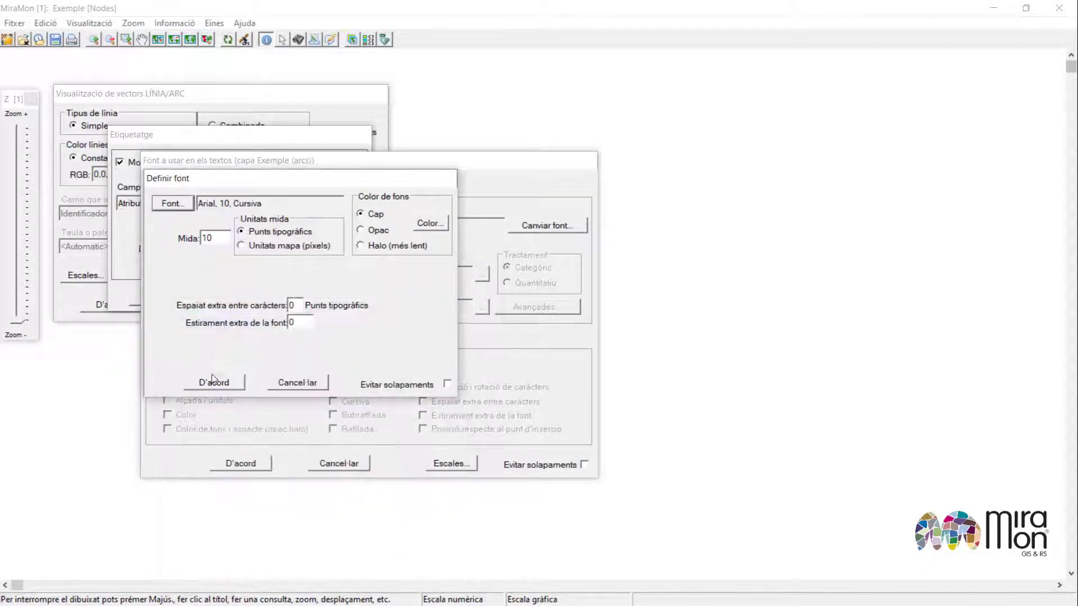
click(214, 380)
click(236, 457)
click(166, 296)
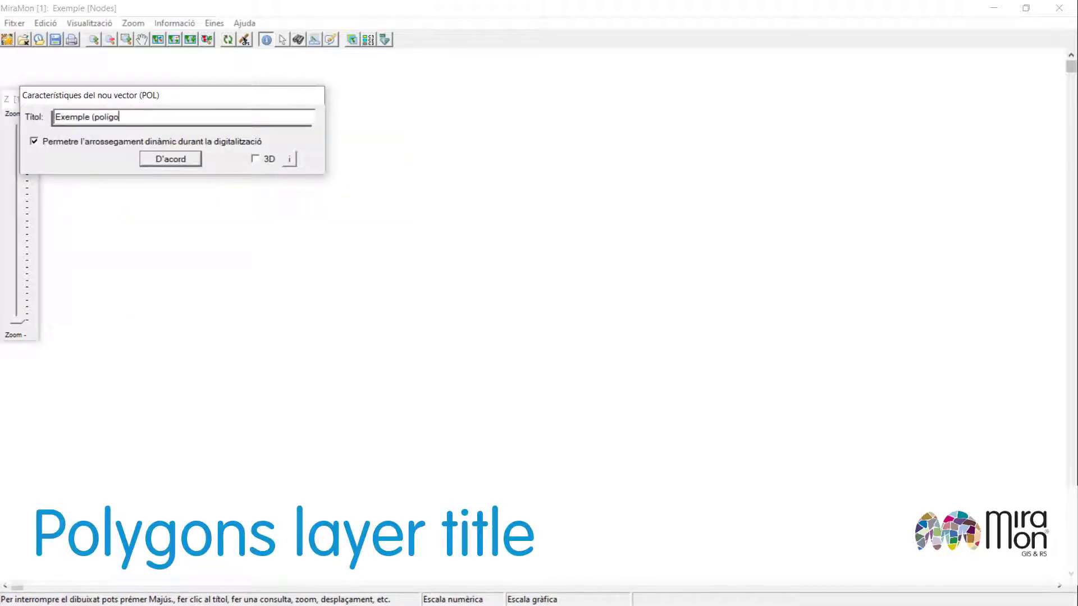
Title the polygons layer "Exemple (polígons)" and add a size 20 character field ATR_P described as "Atribut de polígon", without editing metadata
text())
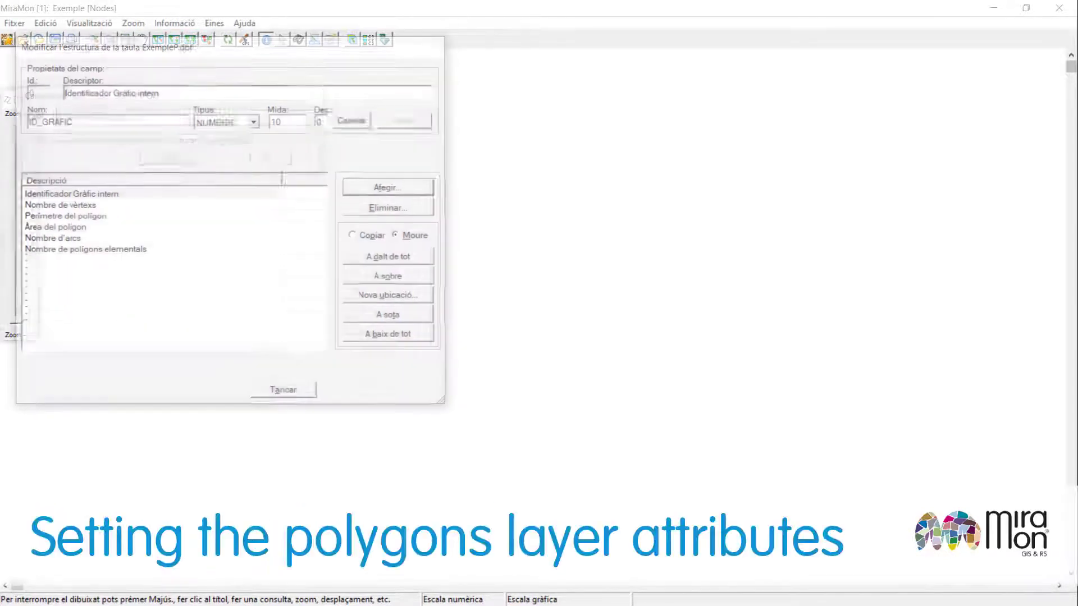
click(78, 251)
click(349, 189)
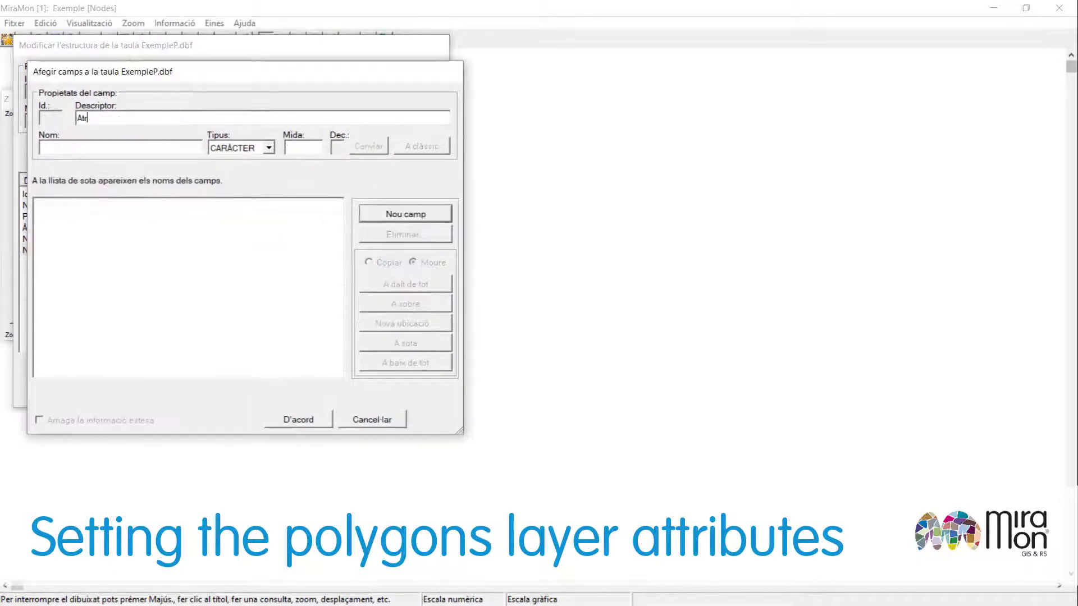
text(Atribut de poligon)
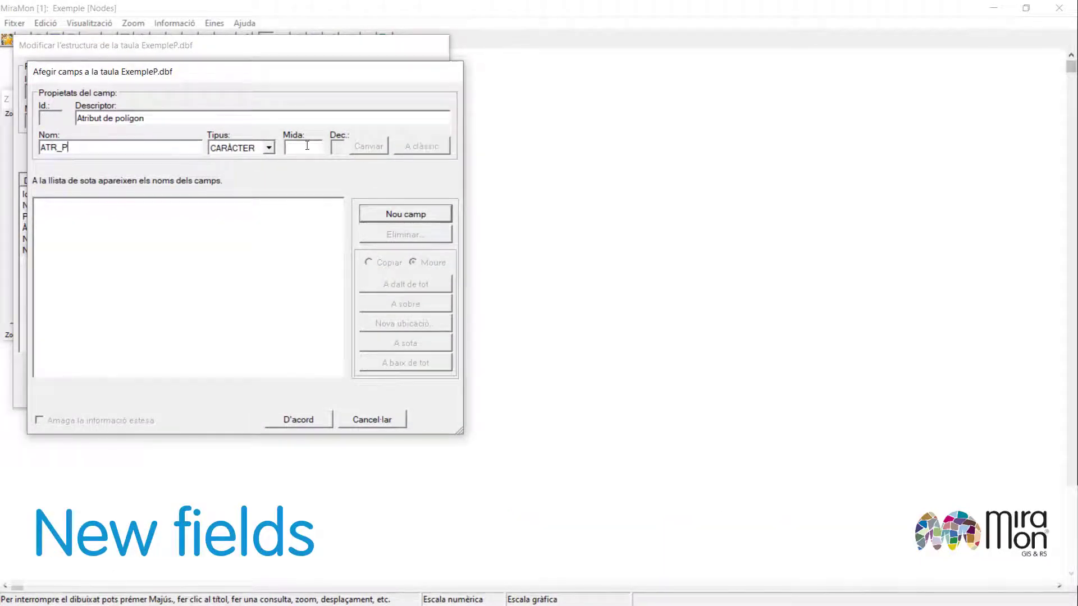
click(393, 215)
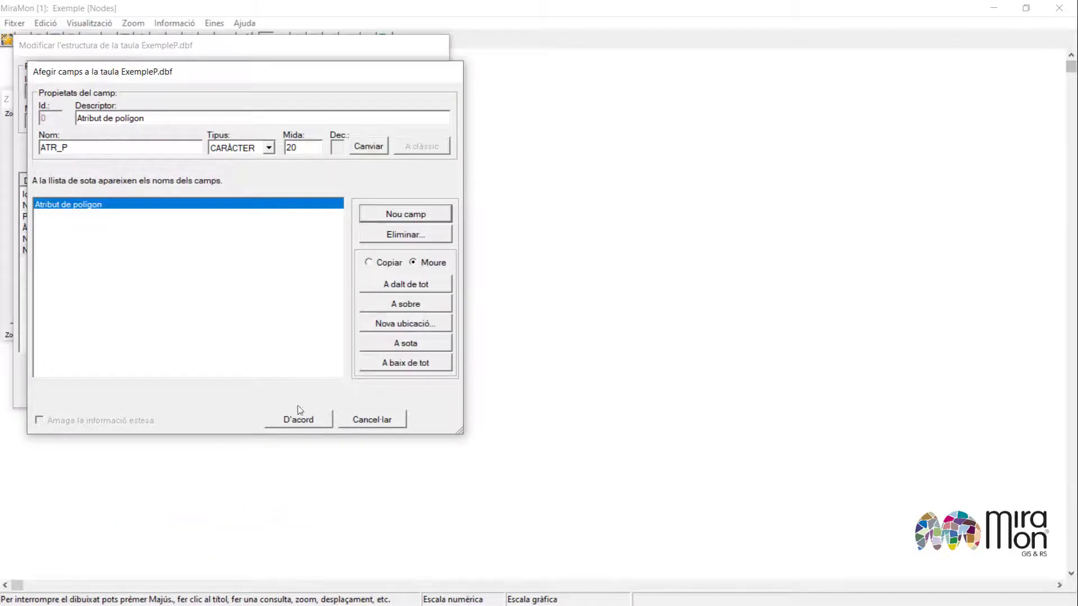
click(299, 419)
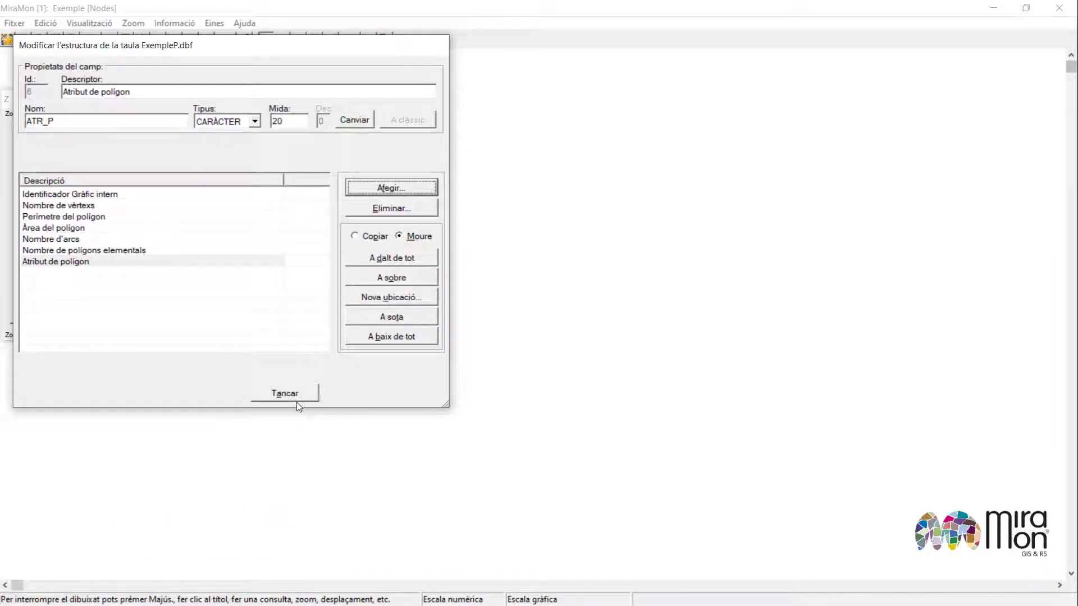
click(291, 396)
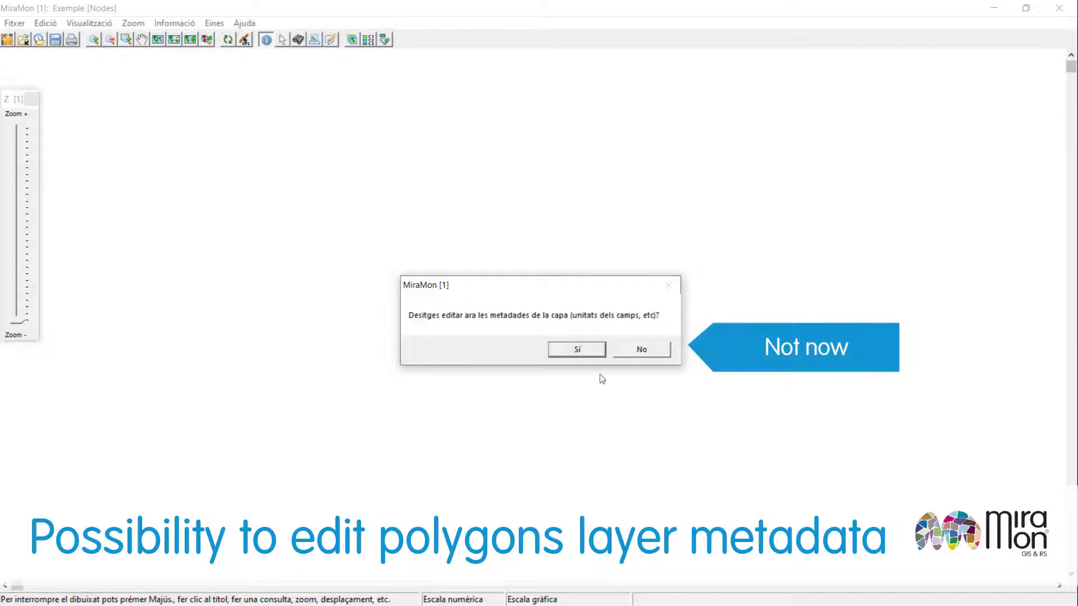
click(638, 353)
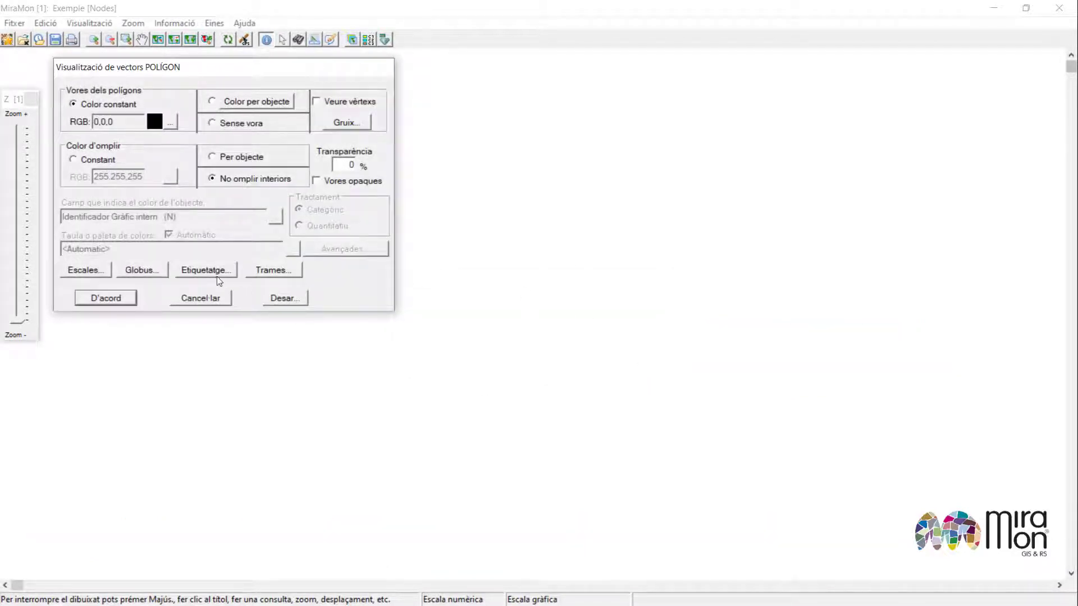
Enable text labels for the polygons layer, using the "Atribut de polígon" field as the label source
click(218, 274)
click(167, 139)
click(352, 177)
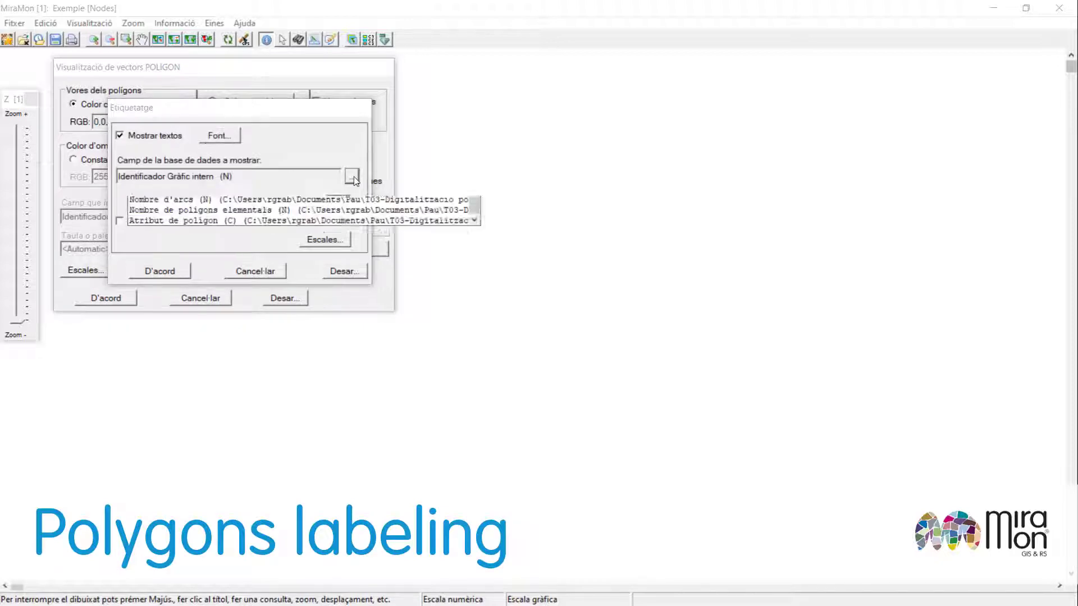
click(306, 255)
click(359, 278)
Set the polygon labels' font to Arial 10 Negreta and accept the labelling settings
click(229, 139)
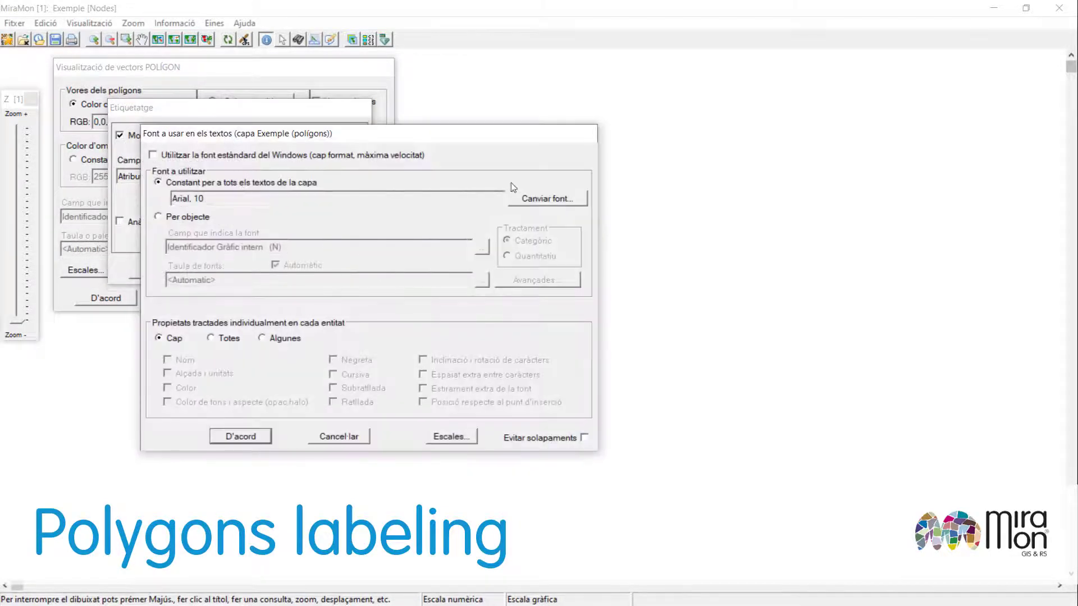
click(553, 199)
click(172, 177)
click(353, 335)
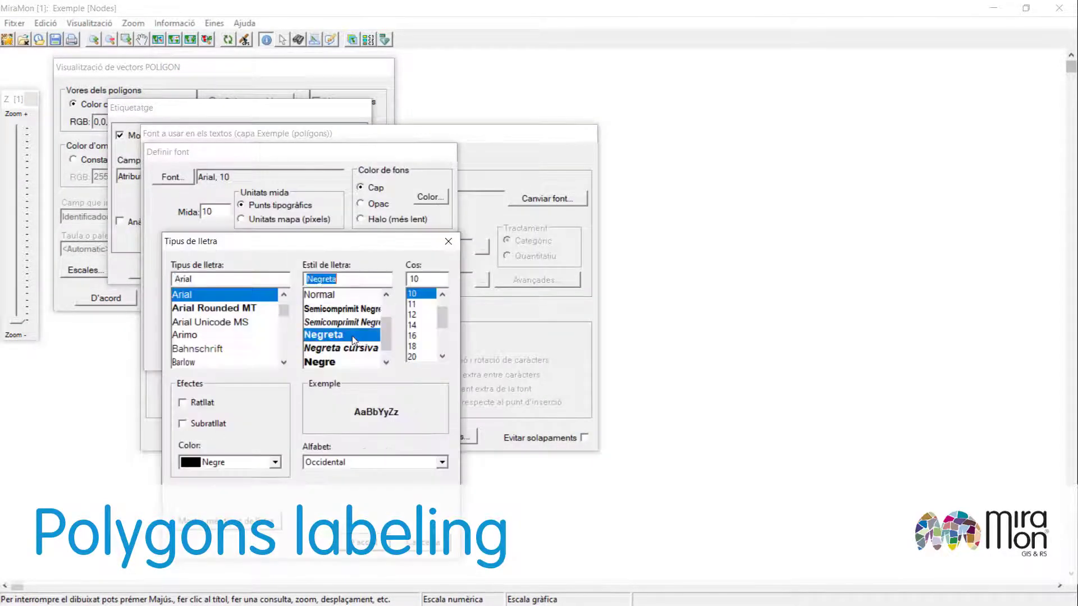
click(373, 542)
click(213, 356)
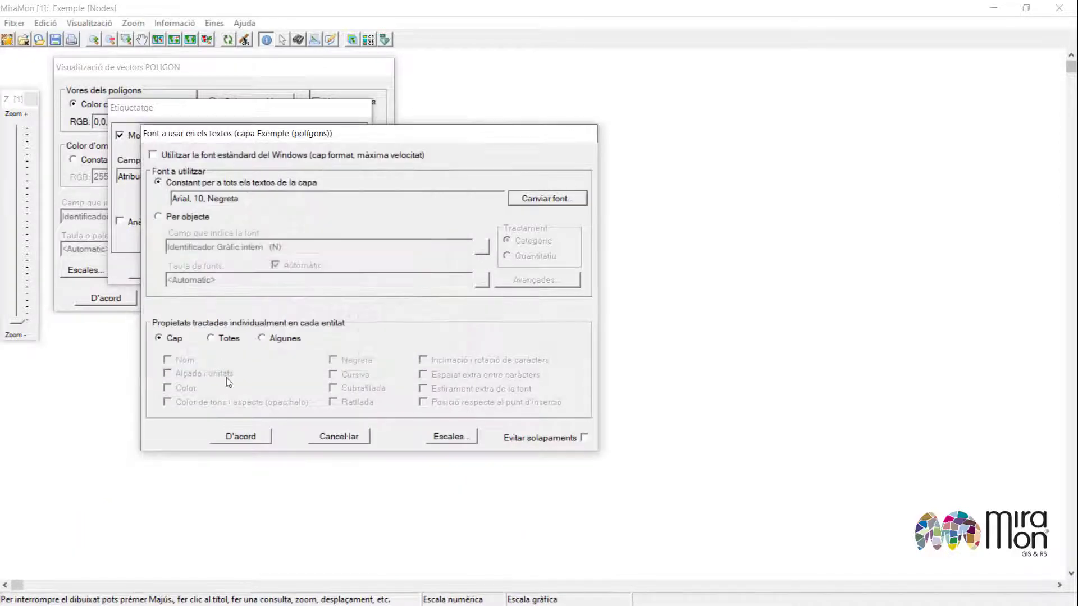
click(240, 436)
click(163, 268)
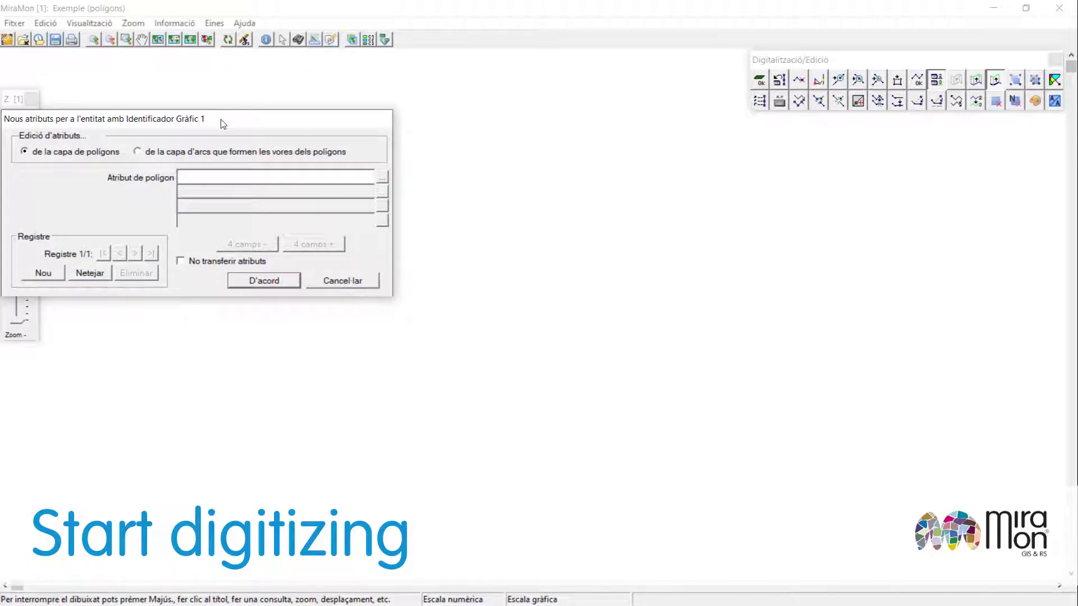
Enter POL 1 as the new entity's polygon attribute and ARC 1 as the attribute of its boundary arcs
drag(223, 124, 544, 199)
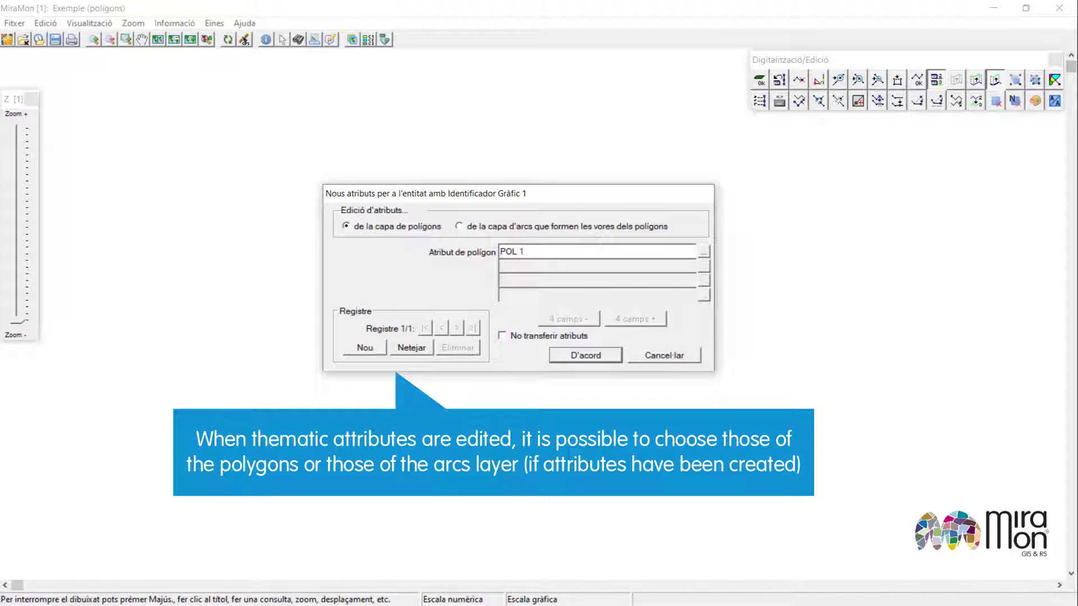
click(540, 228)
click(543, 248)
text(ARC )
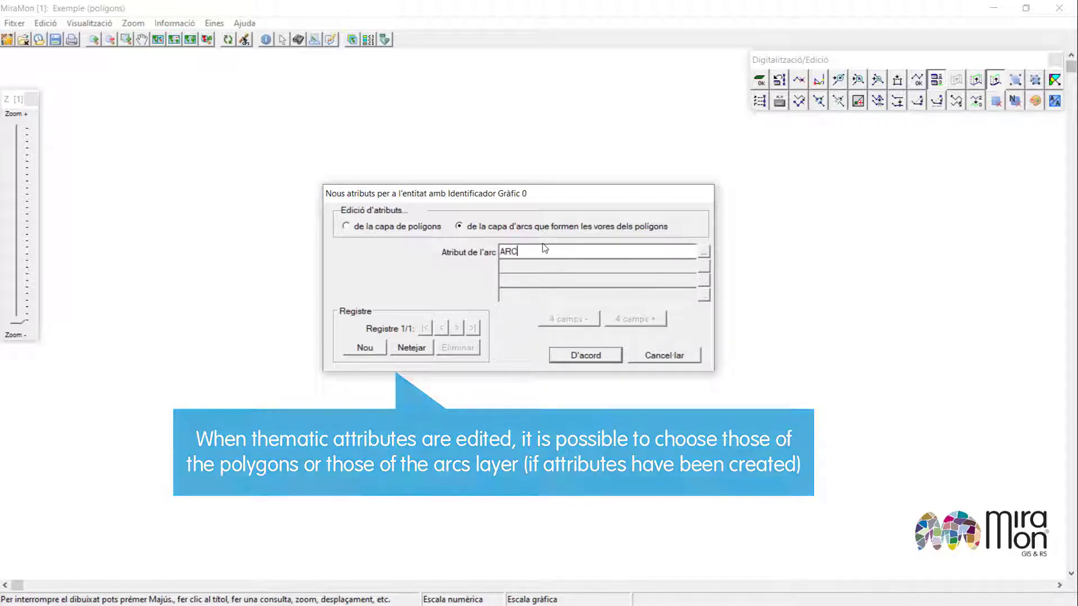
text(1)
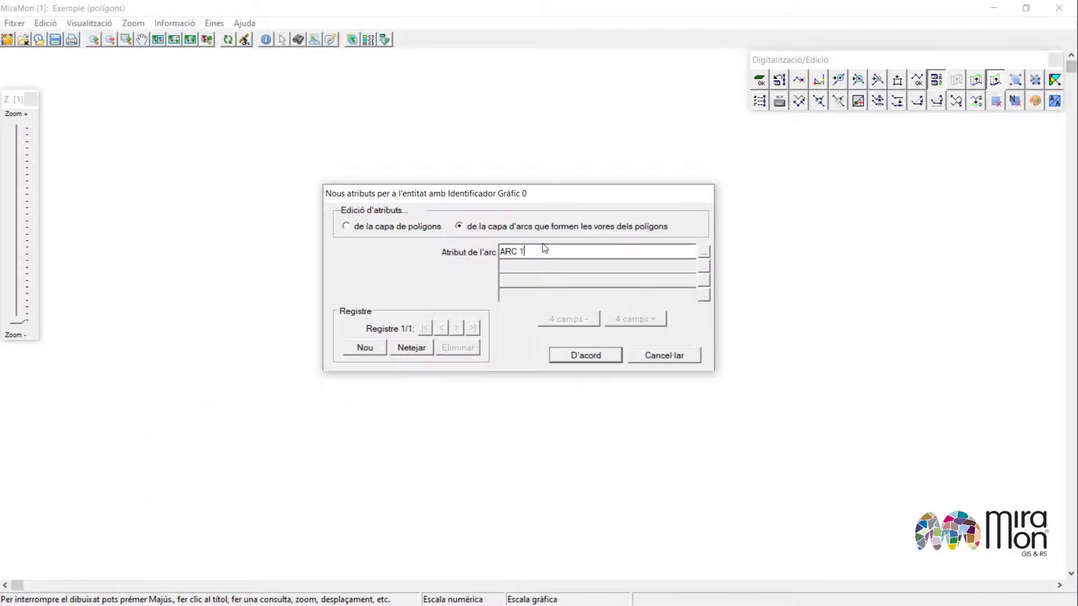
click(585, 356)
drag(818, 64, 611, 207)
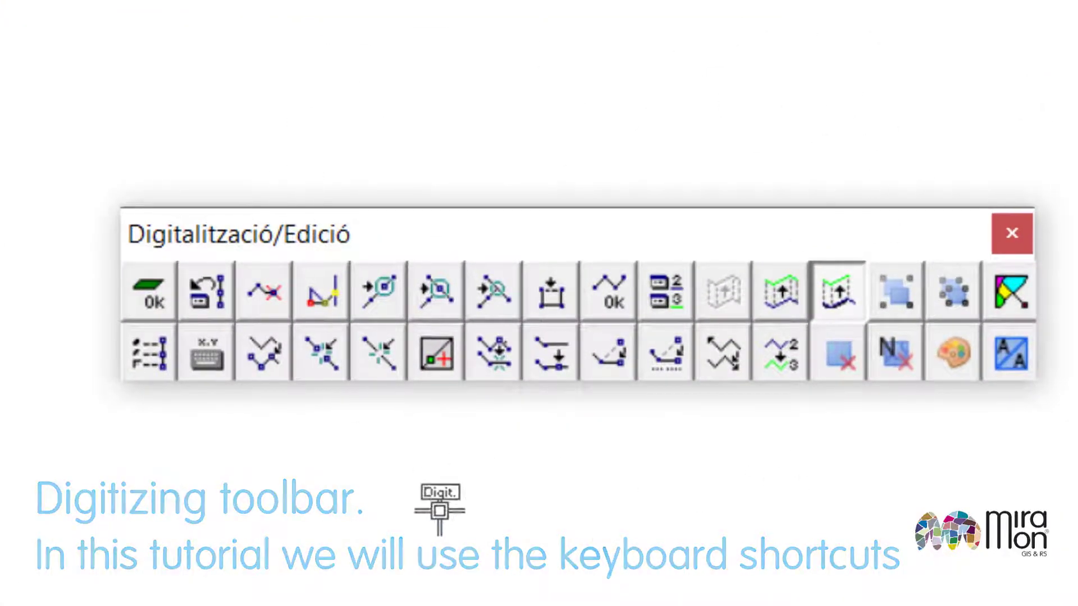
drag(739, 233, 957, 65)
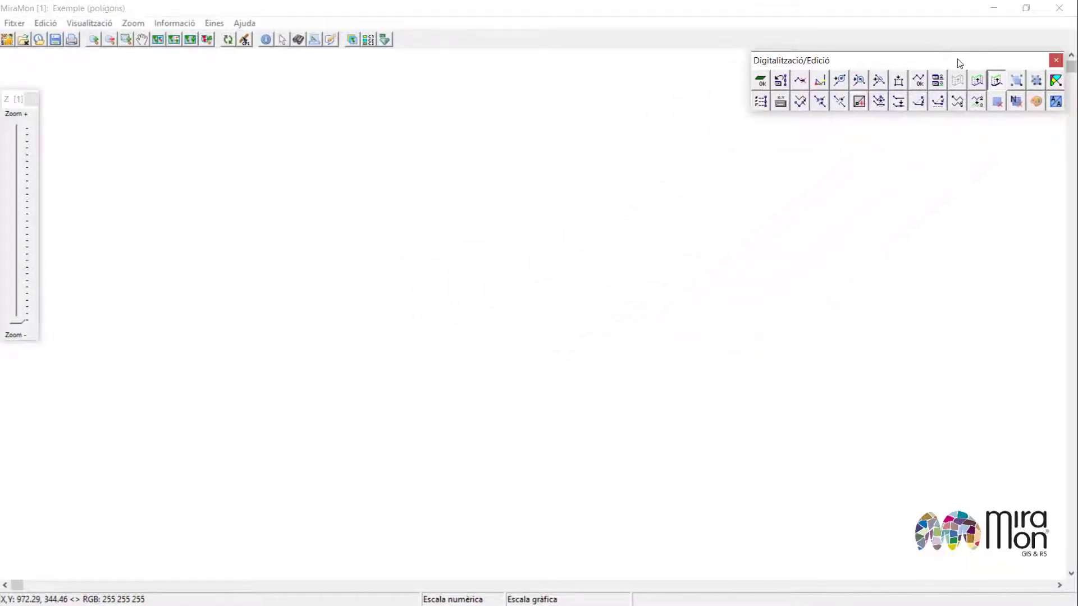
Activate vertex connection for digitizing, configured to connect whenever possible with a witness circle radius of 7 and thickness of 2 pixels
key(F3)
key(F3)
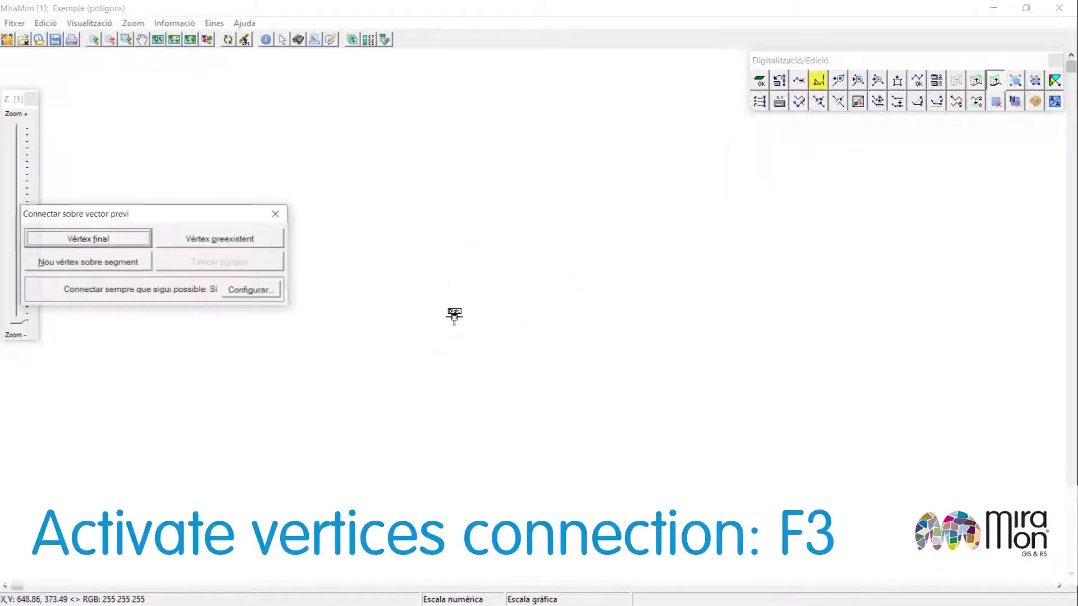
click(279, 294)
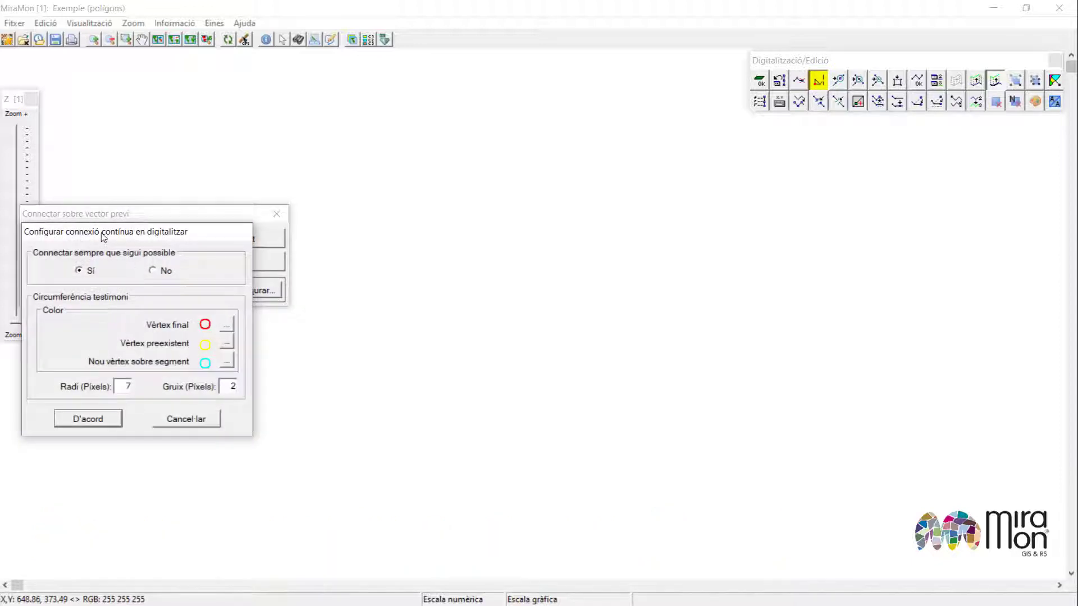
drag(103, 236, 498, 192)
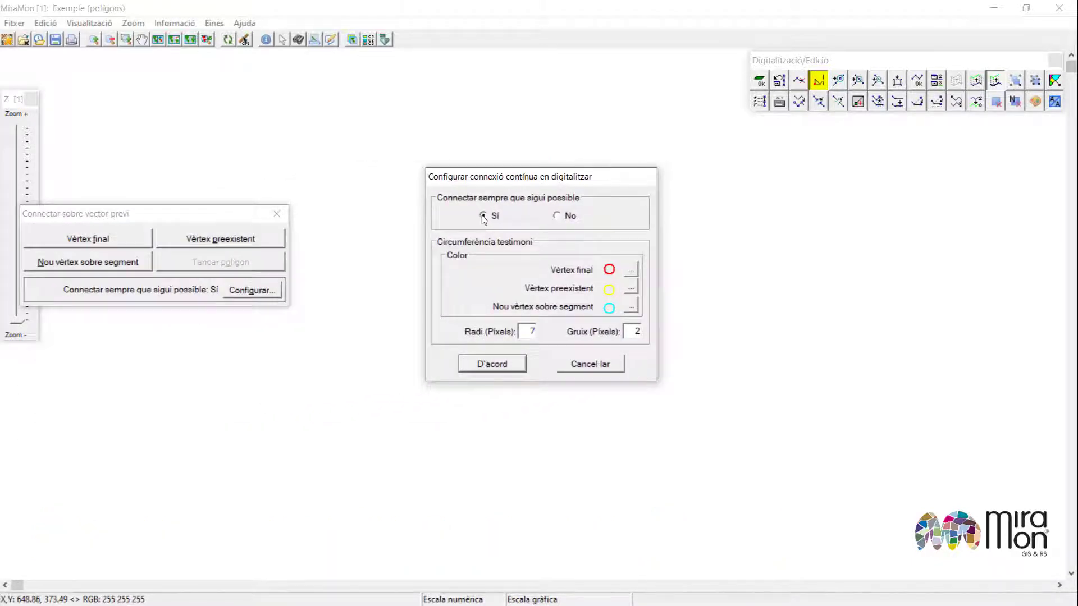
click(492, 364)
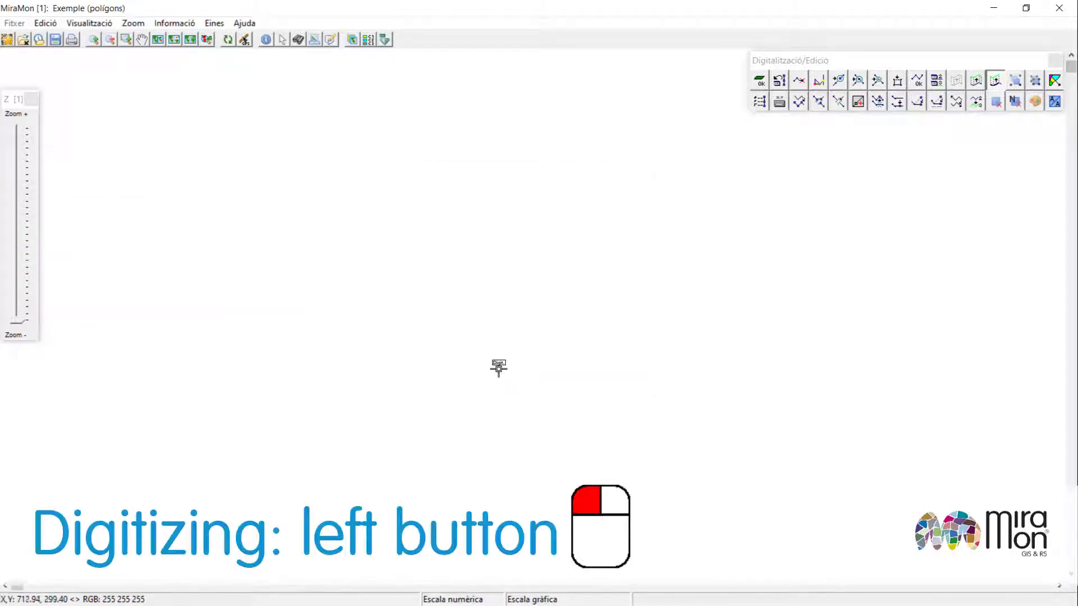
Digitize a seven-vertex polygon in the middle of the empty view and close it on its starting vertex
click(380, 175)
click(313, 274)
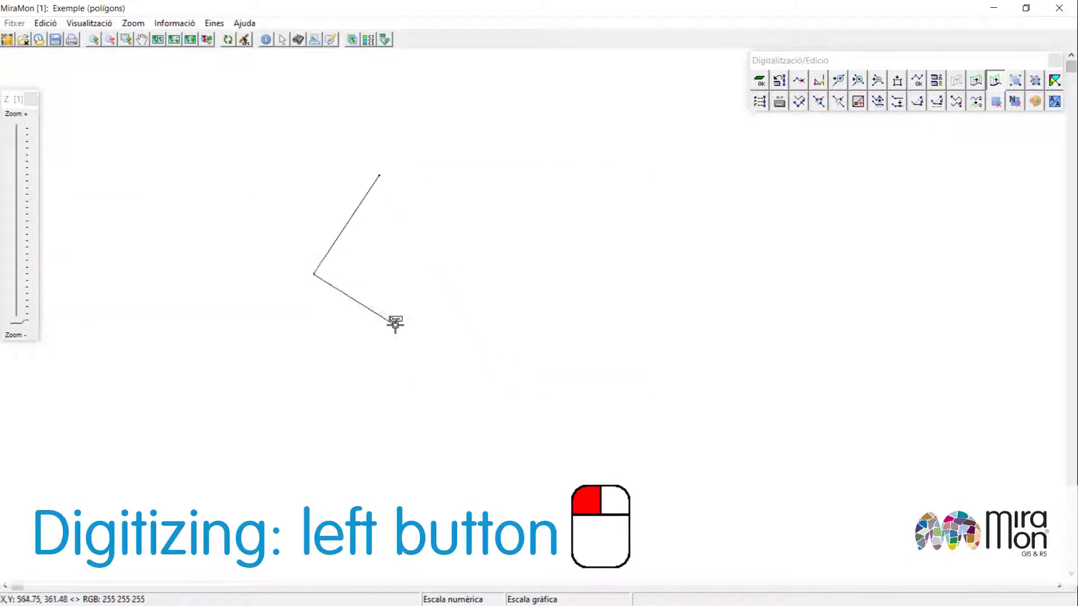
click(396, 325)
click(606, 386)
click(688, 323)
click(646, 196)
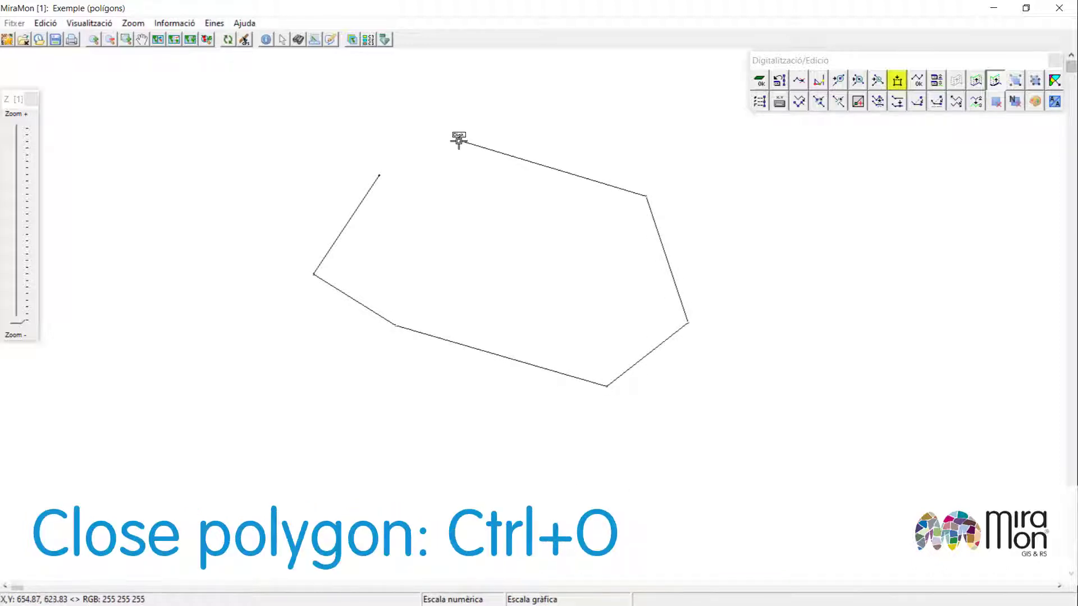
key(ctrl+o)
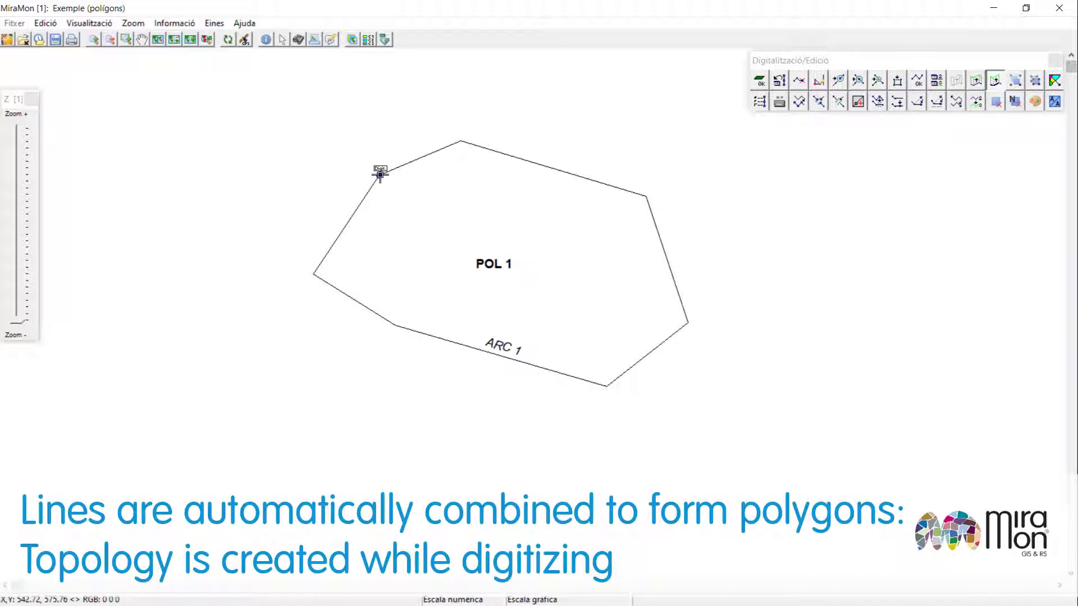
Digitize an adjacent polygon on the first polygon's left side, drawing only its outer boundary between the shared edge's two end vertices
click(379, 175)
click(266, 152)
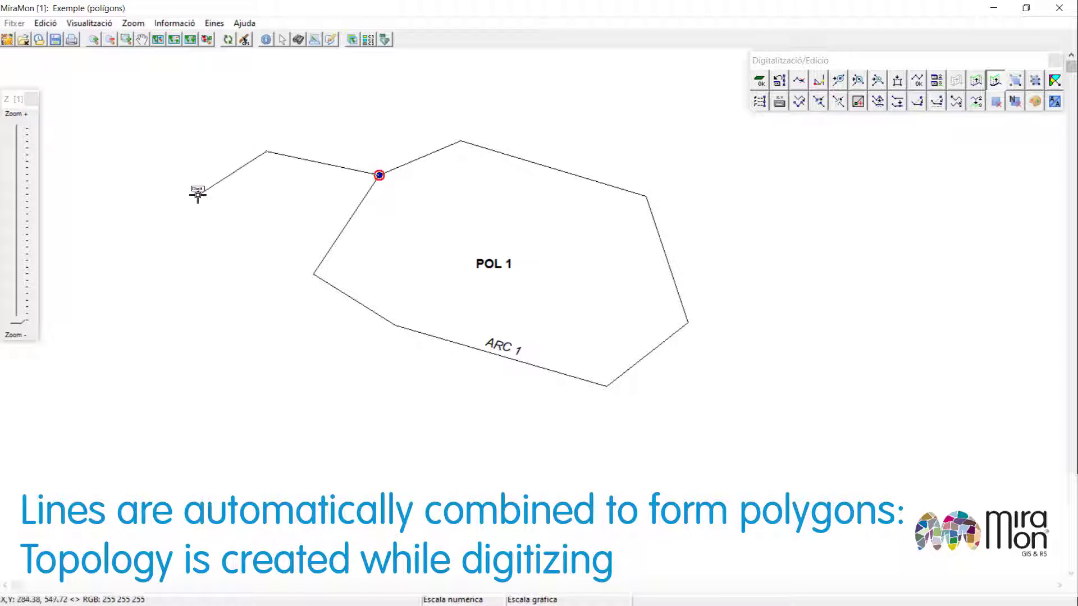
click(193, 197)
click(176, 249)
click(196, 307)
click(249, 327)
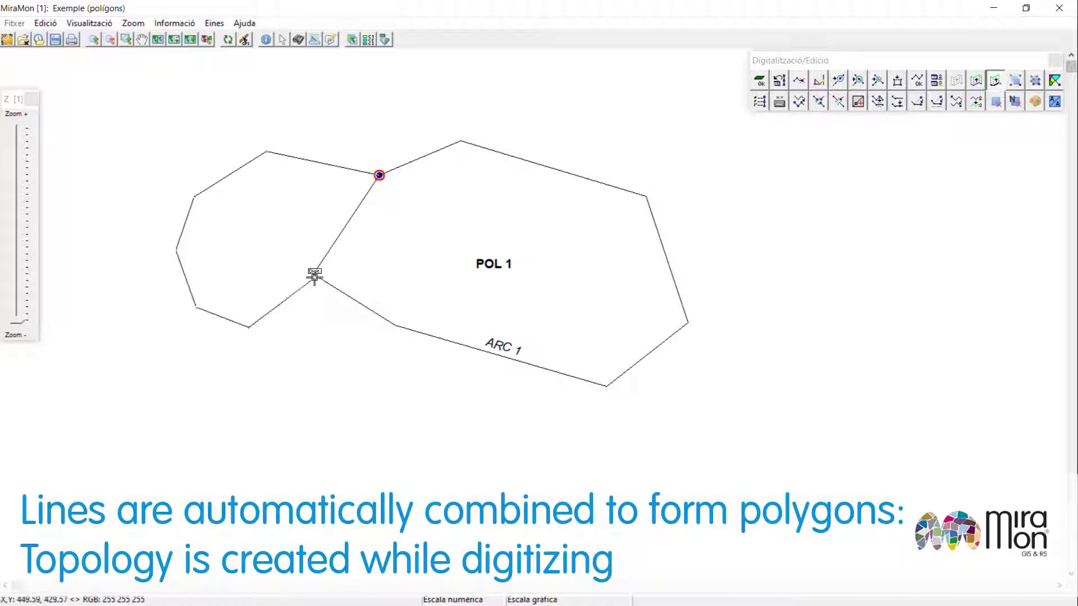
click(314, 273)
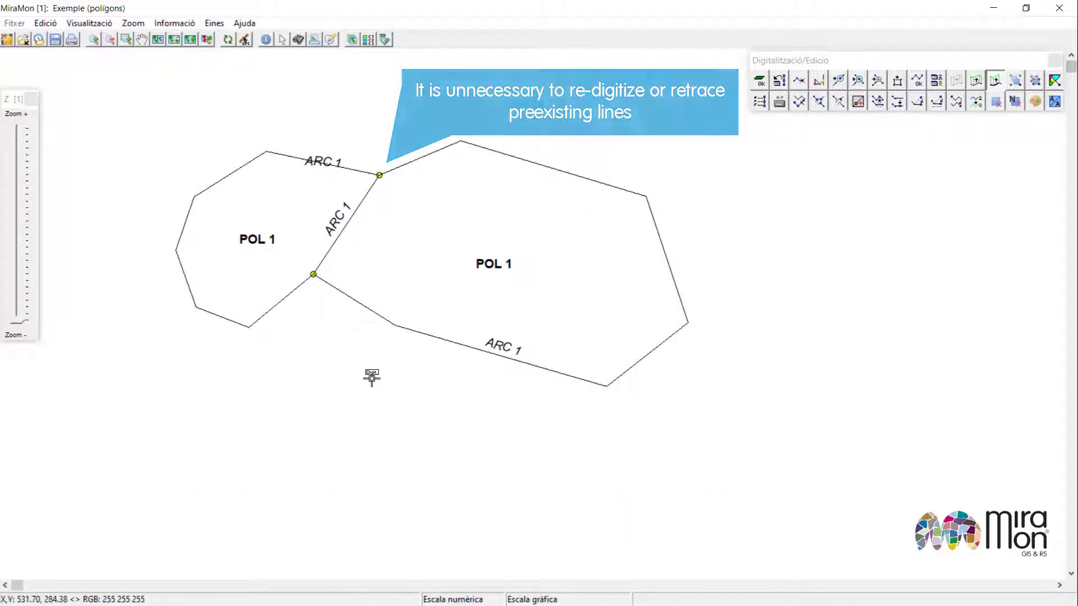
Change the digitizing attributes to POL 2 for polygons and ARC 2 for boundary arcs
key(F4)
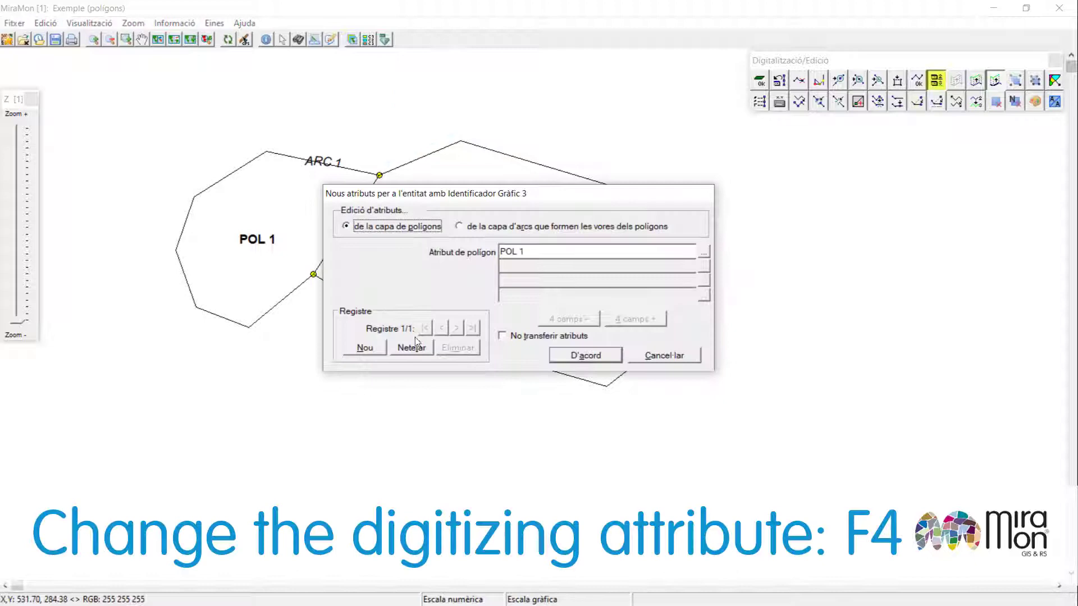
click(527, 251)
click(523, 227)
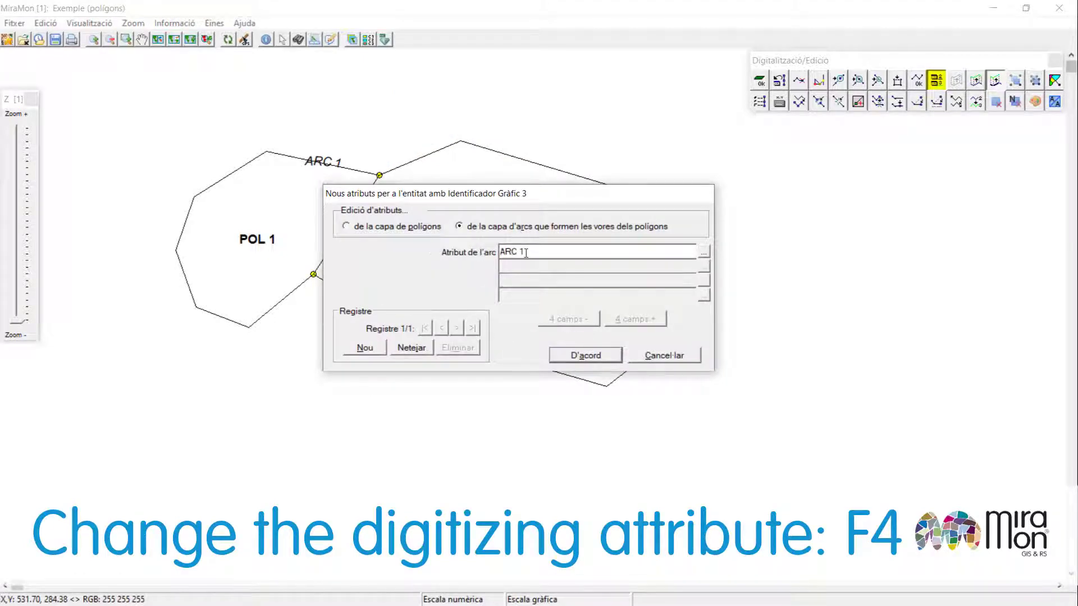
click(585, 355)
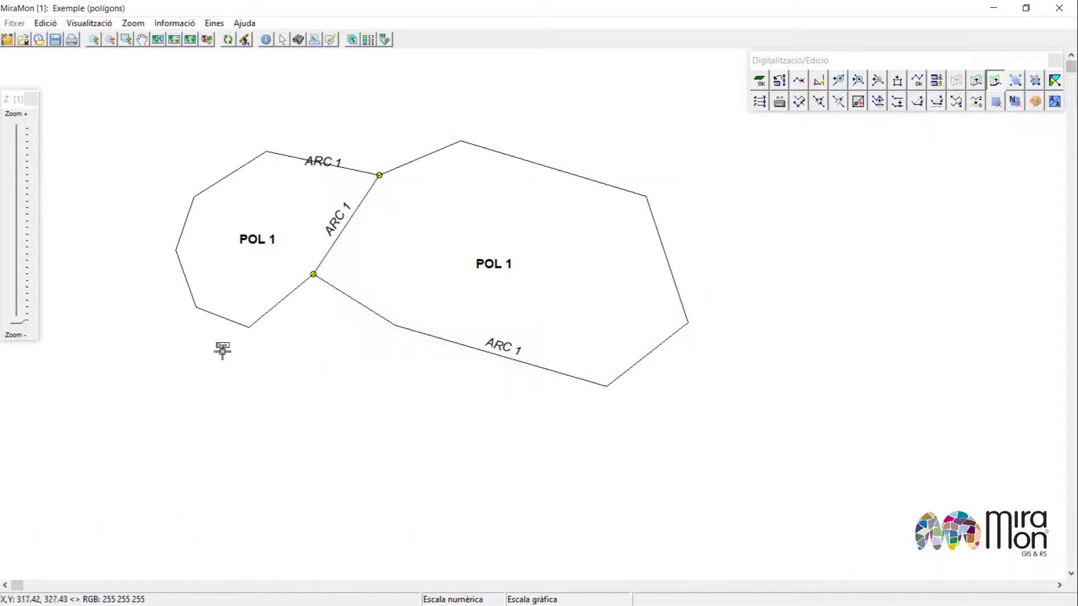
Digitize a polygon below the two existing ones, from the left polygon's lowest vertex to the large polygon's lower edge
click(253, 422)
click(365, 454)
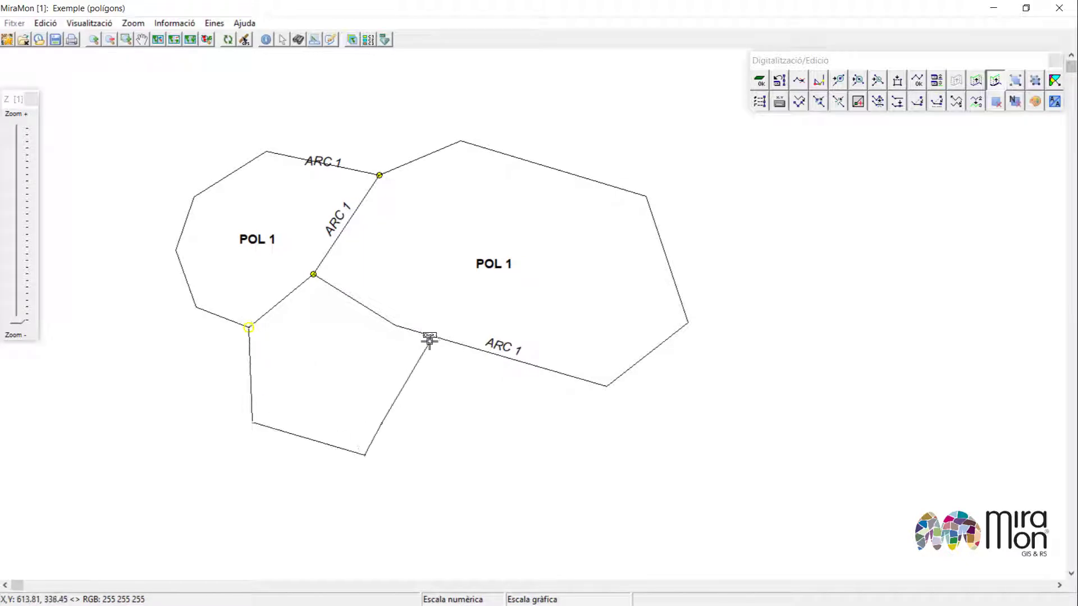
click(431, 336)
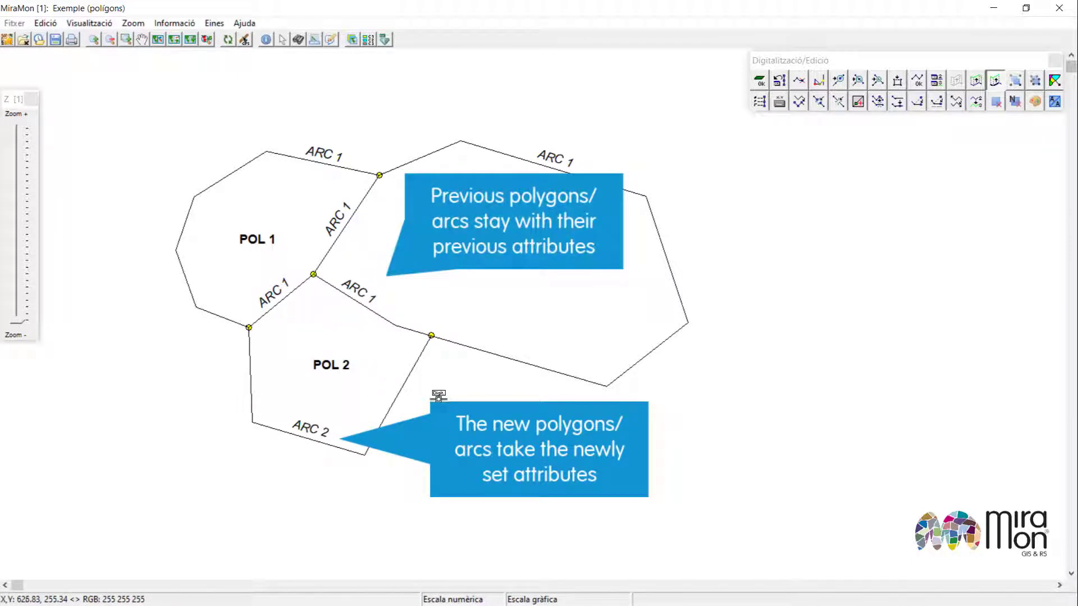
Change the digitizing polygon attribute to POL 3, keeping ARC 2 as the arc attribute
key(F4)
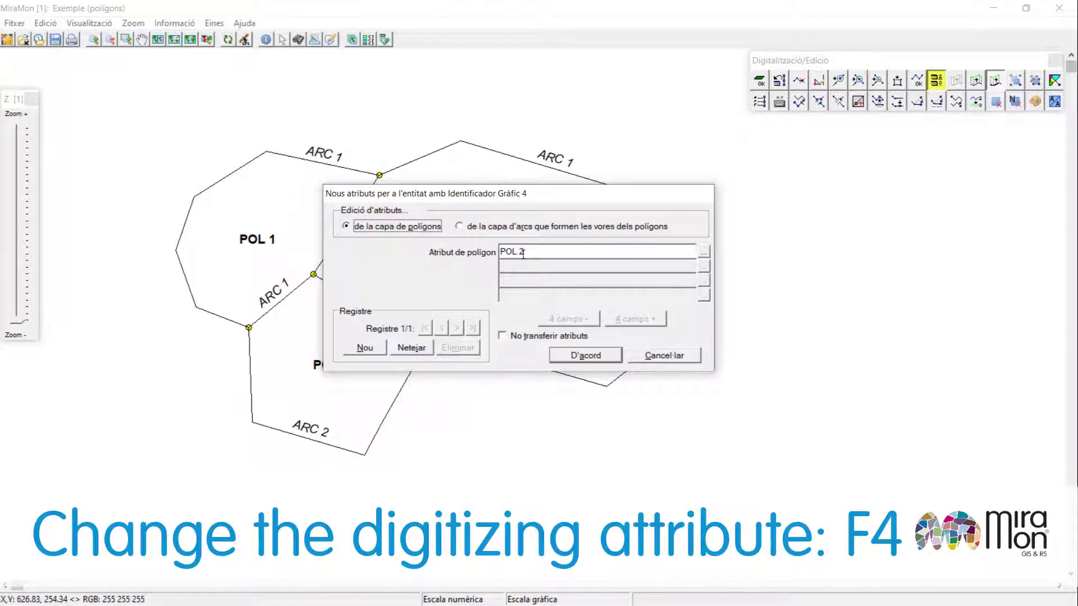
click(522, 253)
key(BackSpace)
click(509, 230)
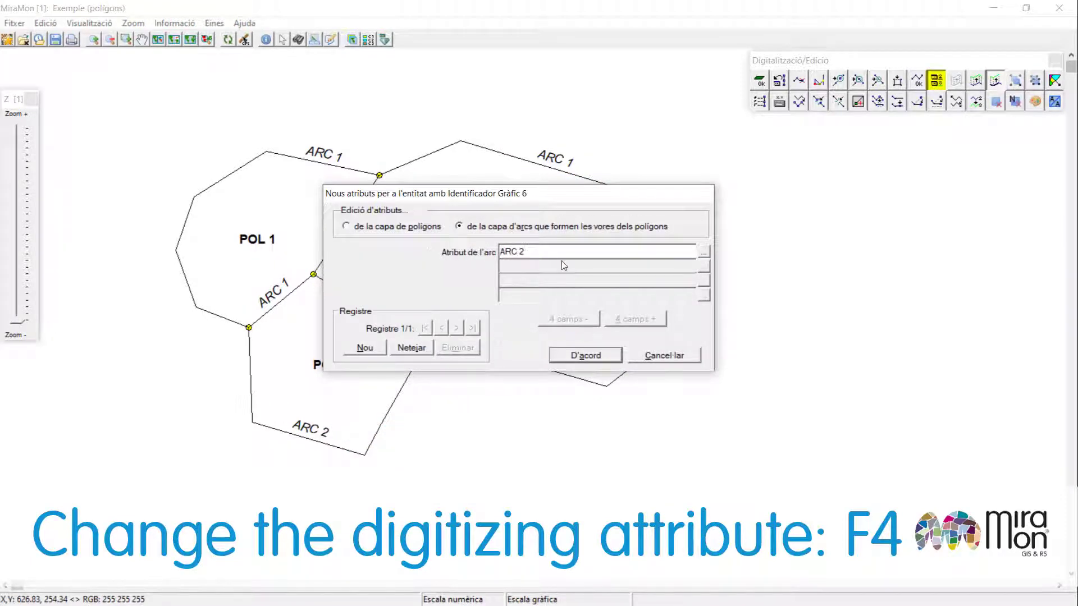
click(584, 356)
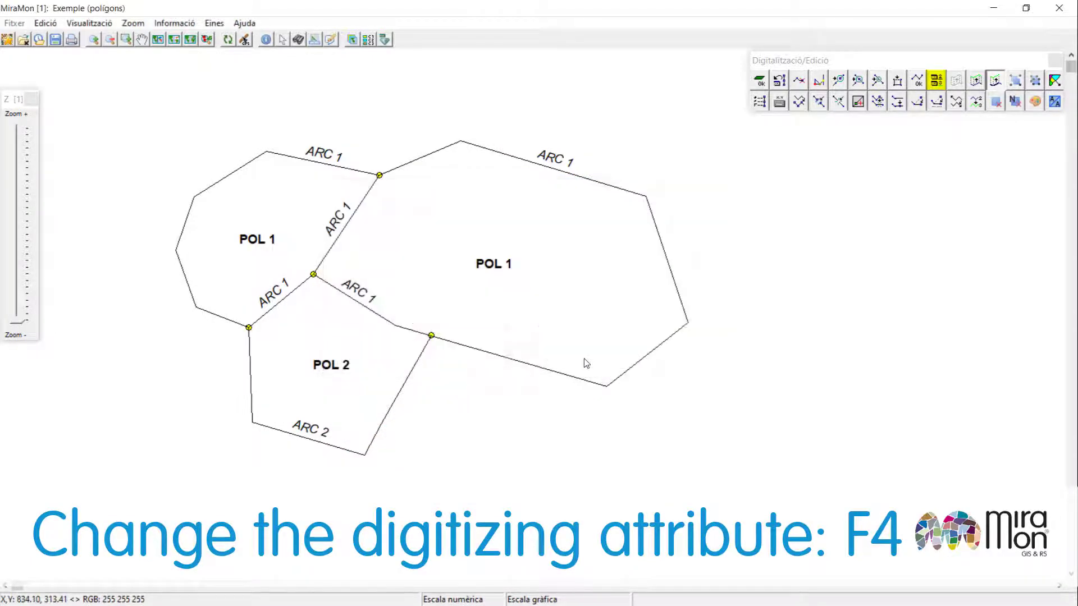
Digitize a polygon above the existing ones, connecting the left POL 1 polygon's top vertex to the large POL 1 polygon's top vertex
click(263, 142)
click(239, 127)
click(312, 82)
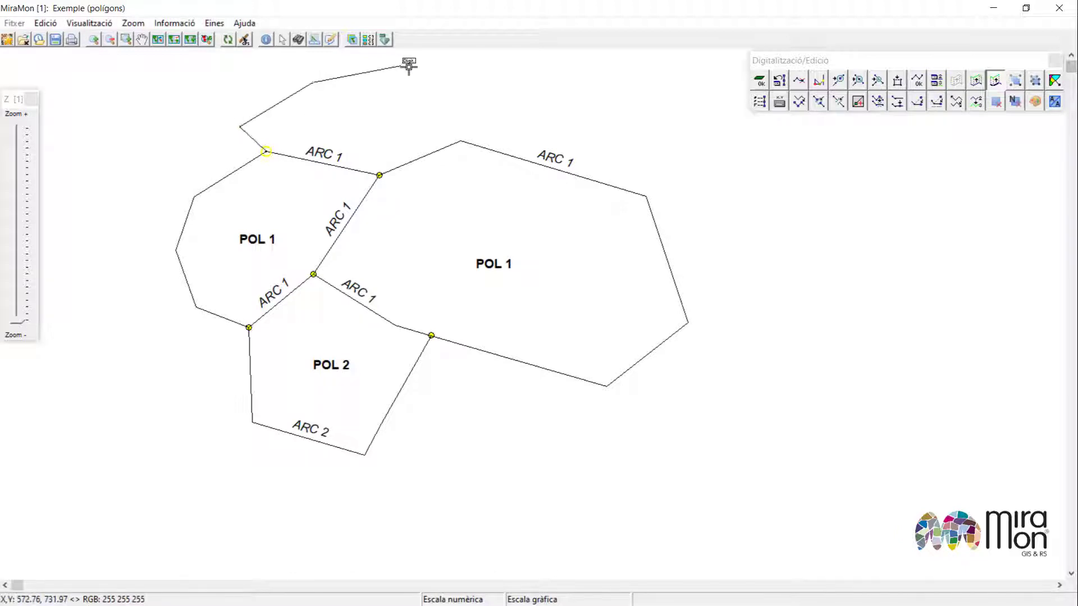
click(401, 66)
click(441, 74)
click(457, 141)
right_click(484, 119)
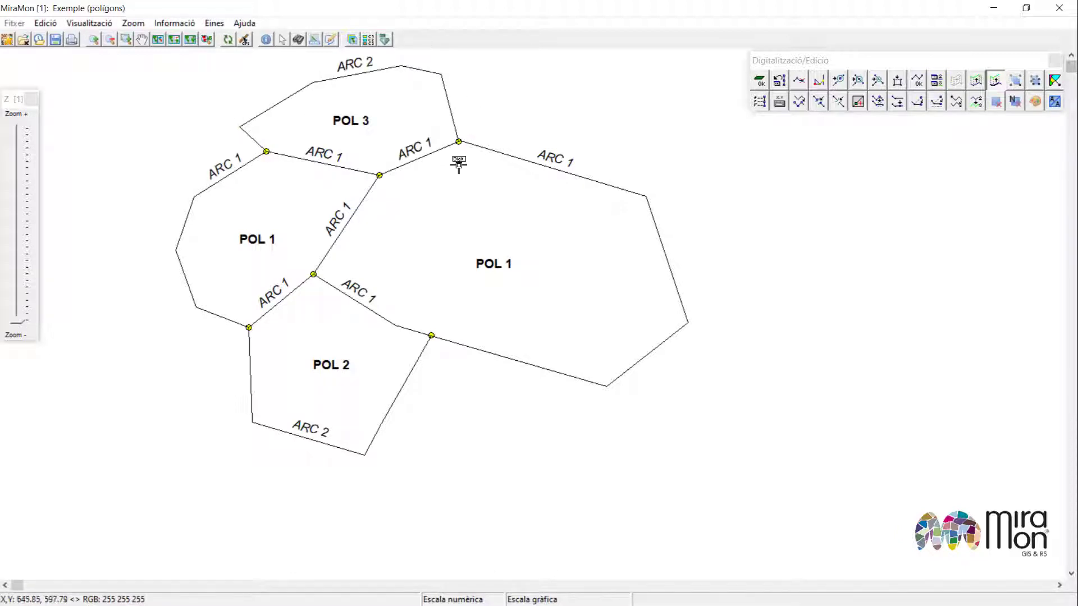
Show the legend beside the drawing and deactivate text labelling for the arcs layer
click(370, 43)
drag(374, 22, 946, 148)
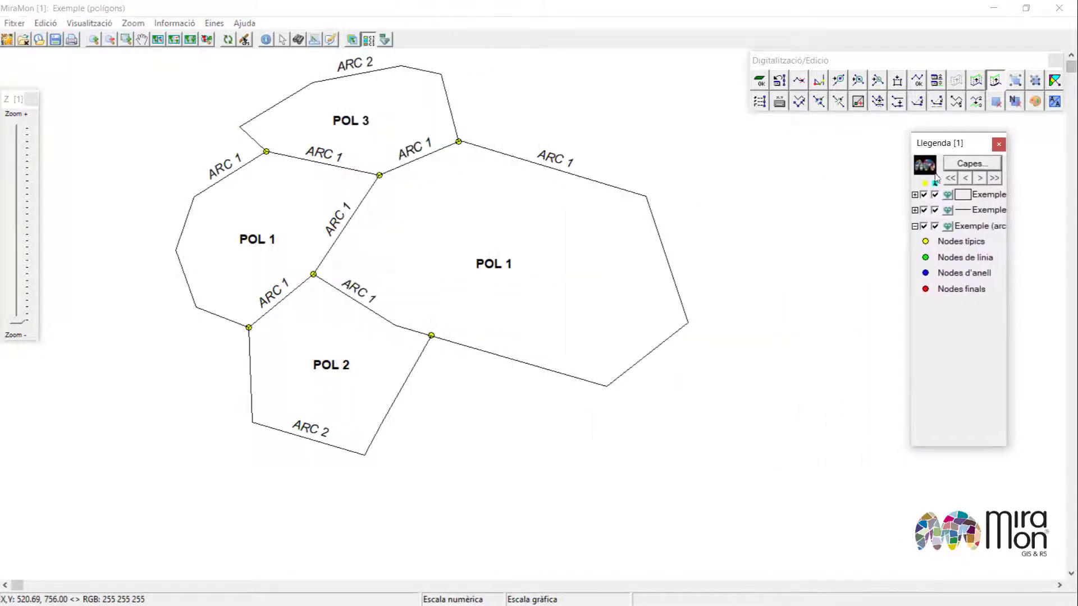
click(957, 210)
drag(956, 210, 474, 161)
click(527, 186)
click(202, 278)
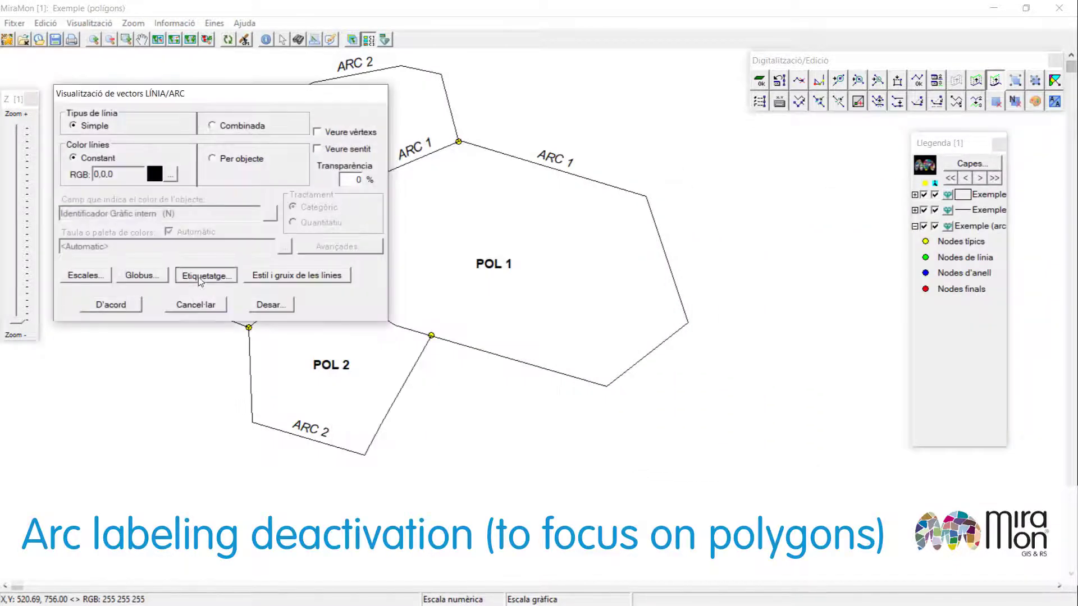
click(136, 163)
click(160, 298)
click(119, 306)
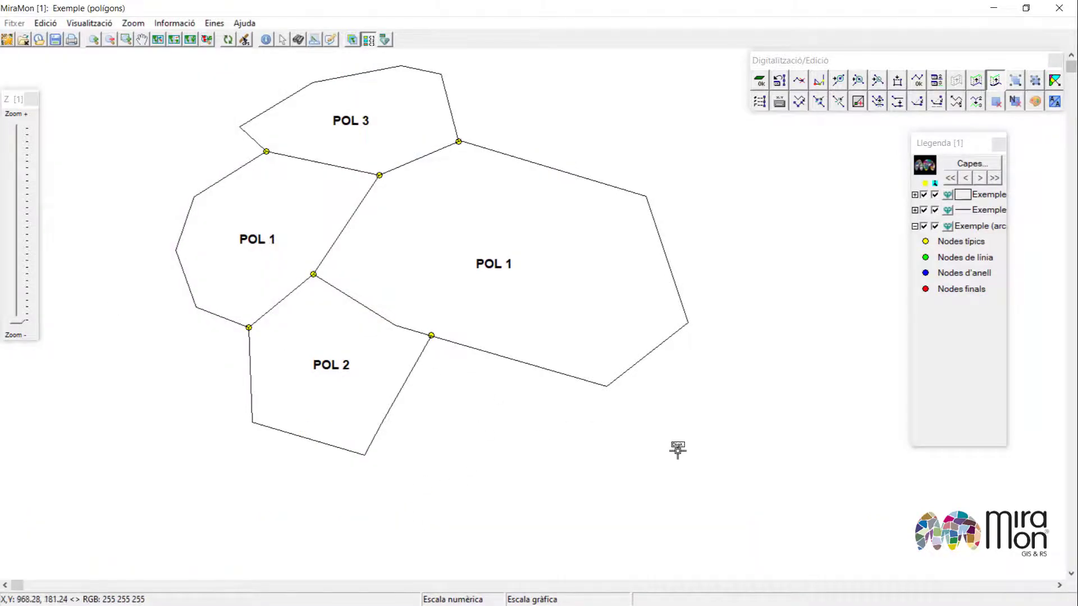
Digitize a line through POL 2's lowest vertex and the large POL 1's lowest vertex, enclosing a polygon and extending past both vertices
click(394, 508)
click(364, 454)
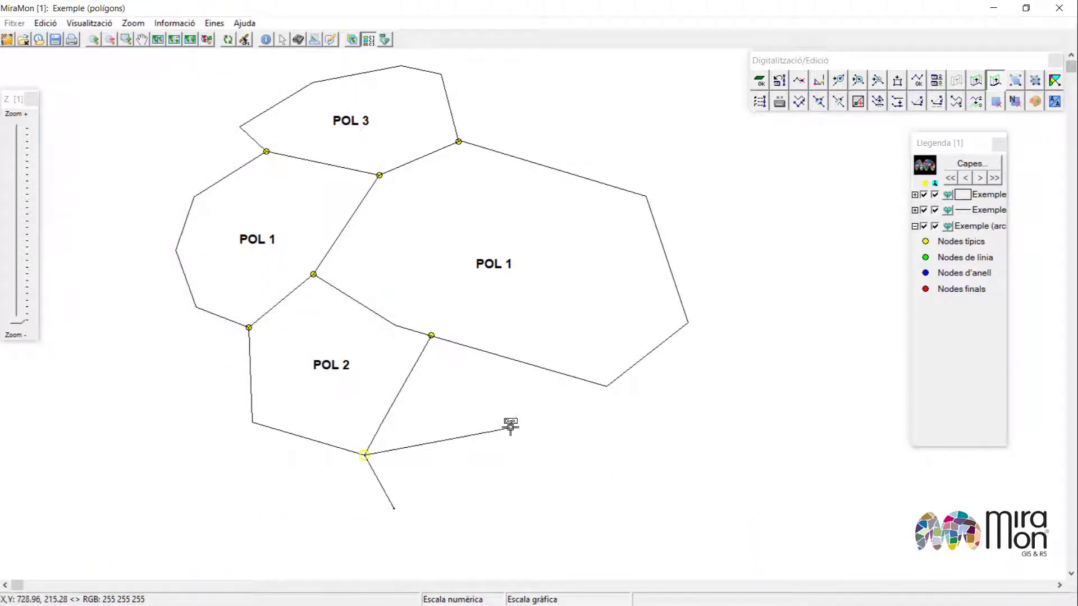
click(528, 448)
click(584, 414)
click(607, 386)
double_click(664, 428)
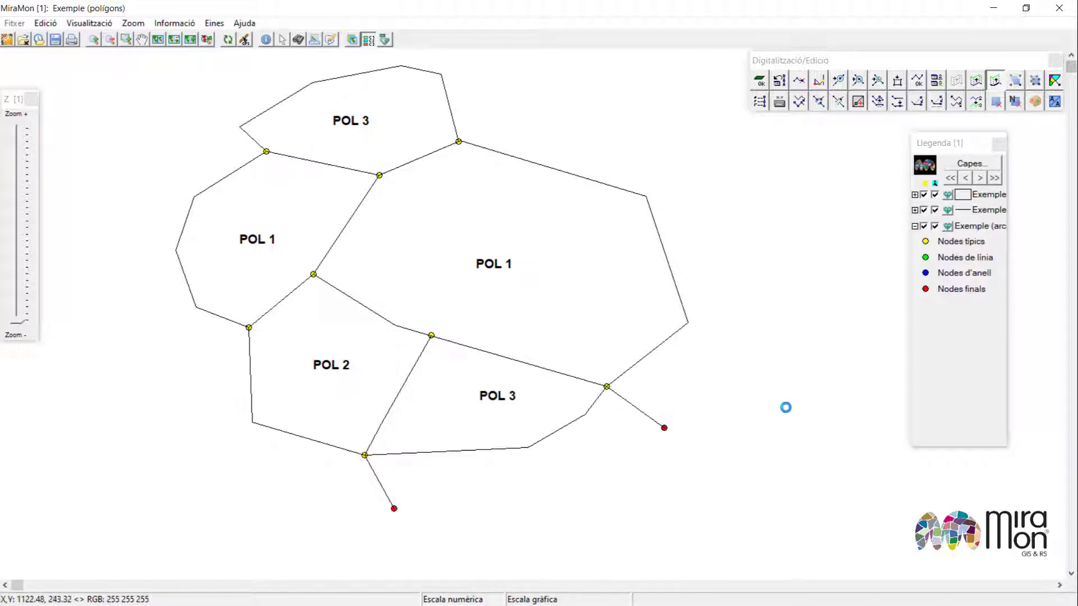
Display polygons coloured by attribute with unlinked arcs highlighted, and close an area by digitizing from the right loose arc end to POL 1's right vertex
key(ctrl+a)
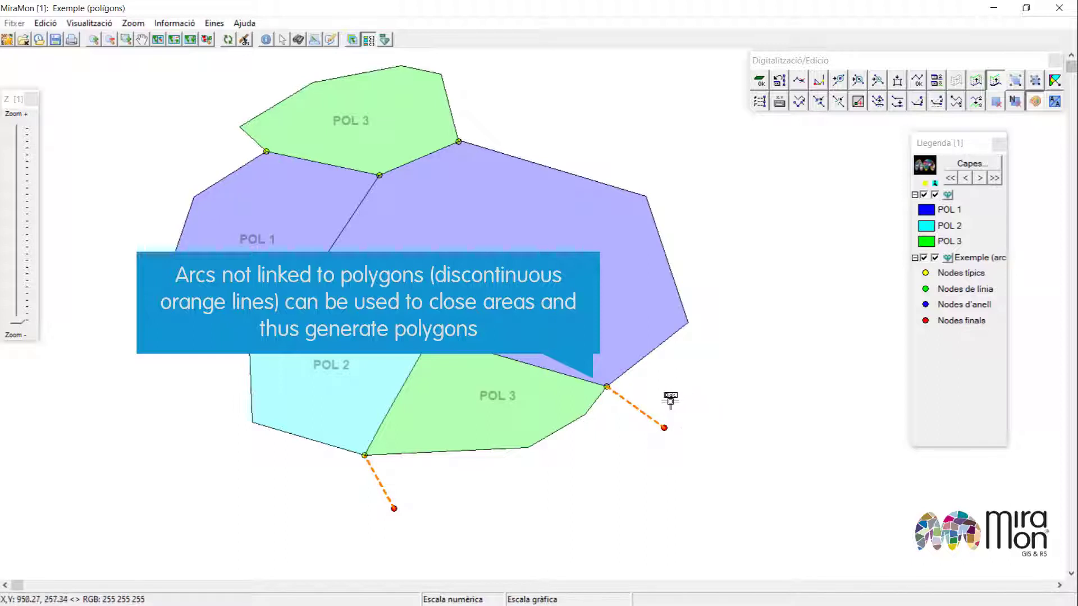
click(664, 428)
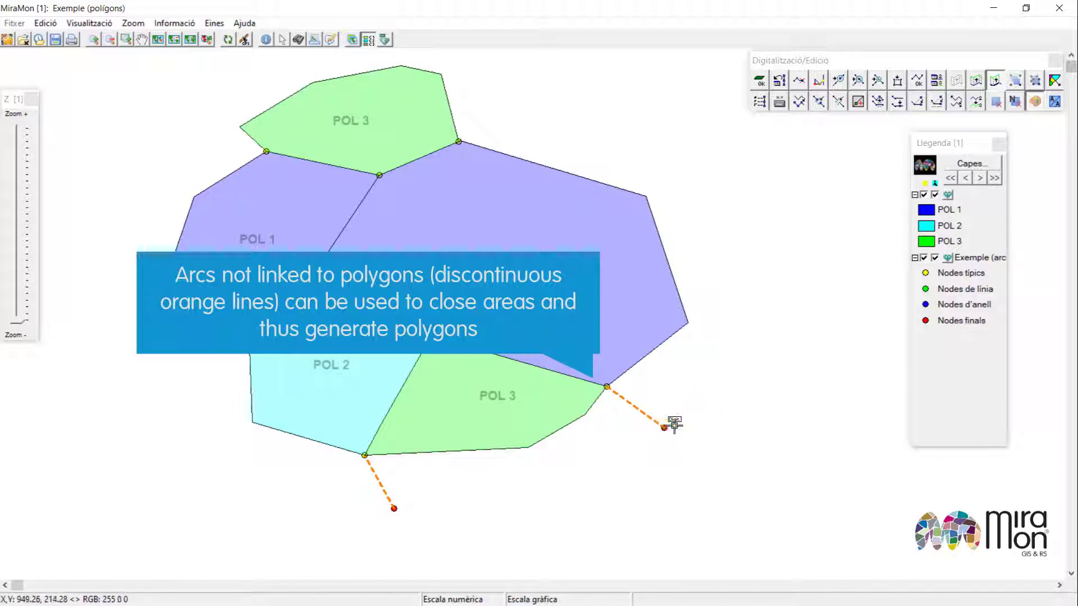
click(709, 401)
click(688, 323)
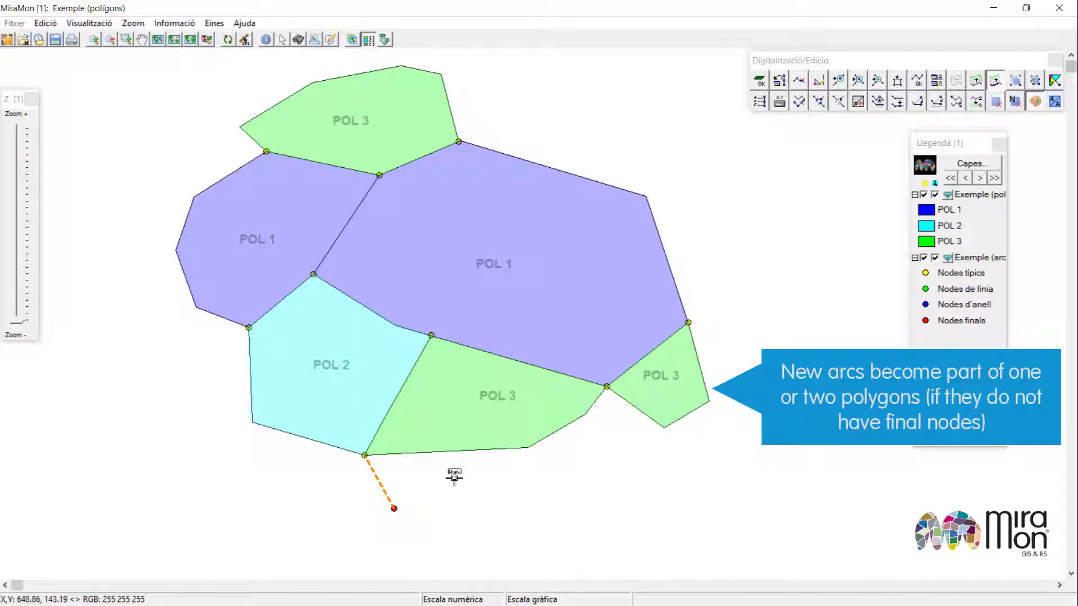
Delete the remaining unlinked arc below POL 2's lowest vertex and confirm the deletion
key(Delete)
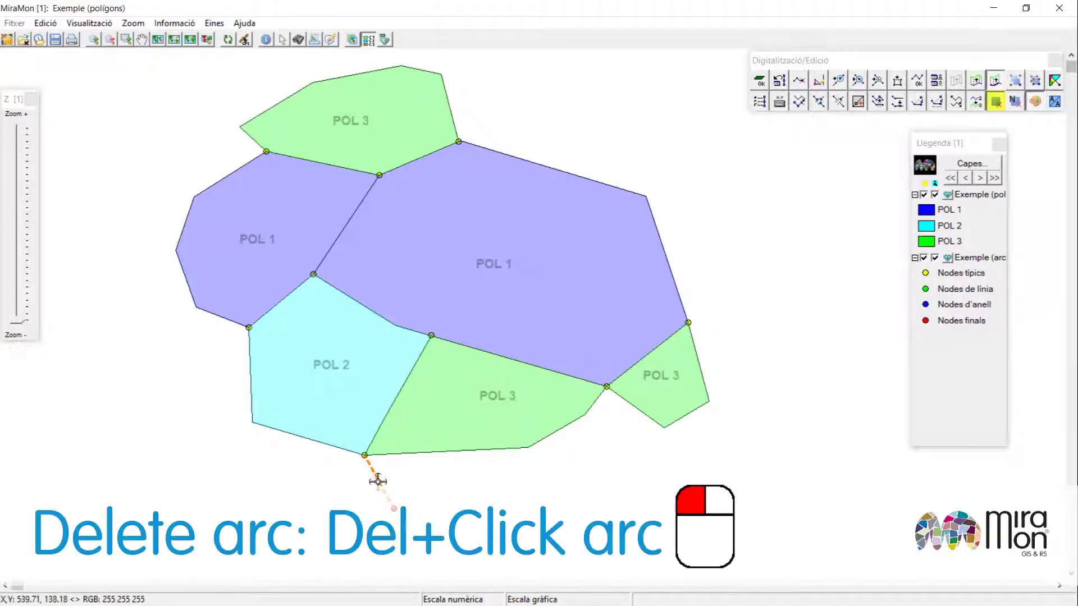
click(377, 481)
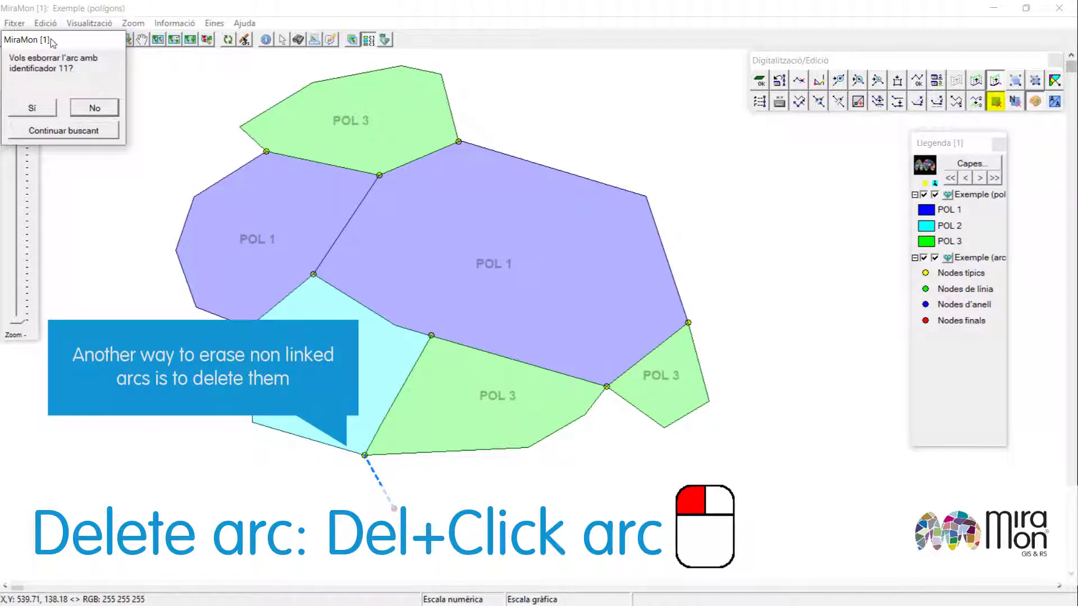
drag(51, 40, 495, 242)
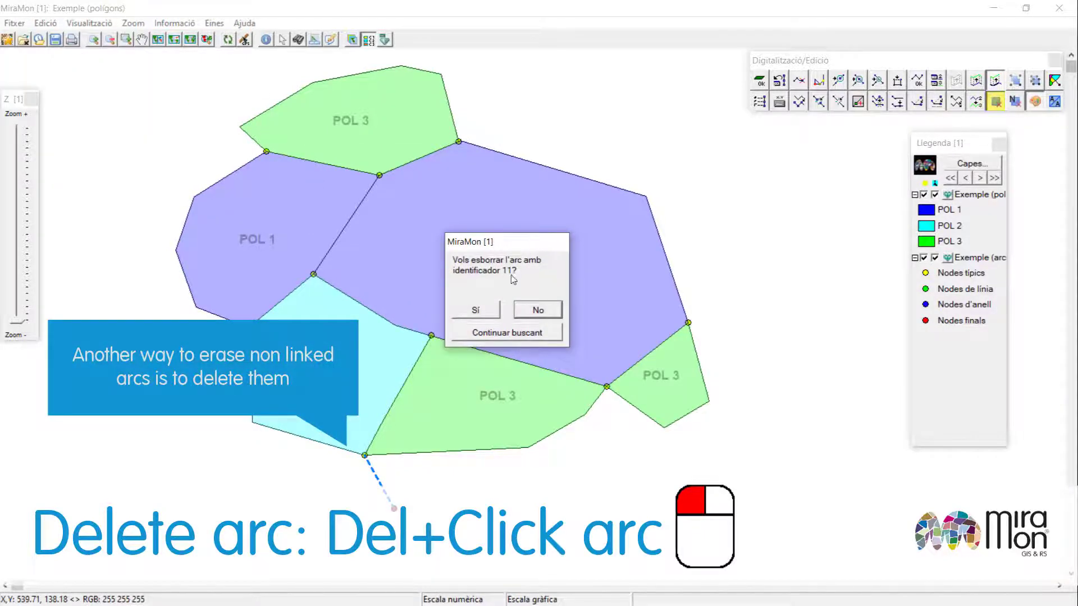
click(491, 313)
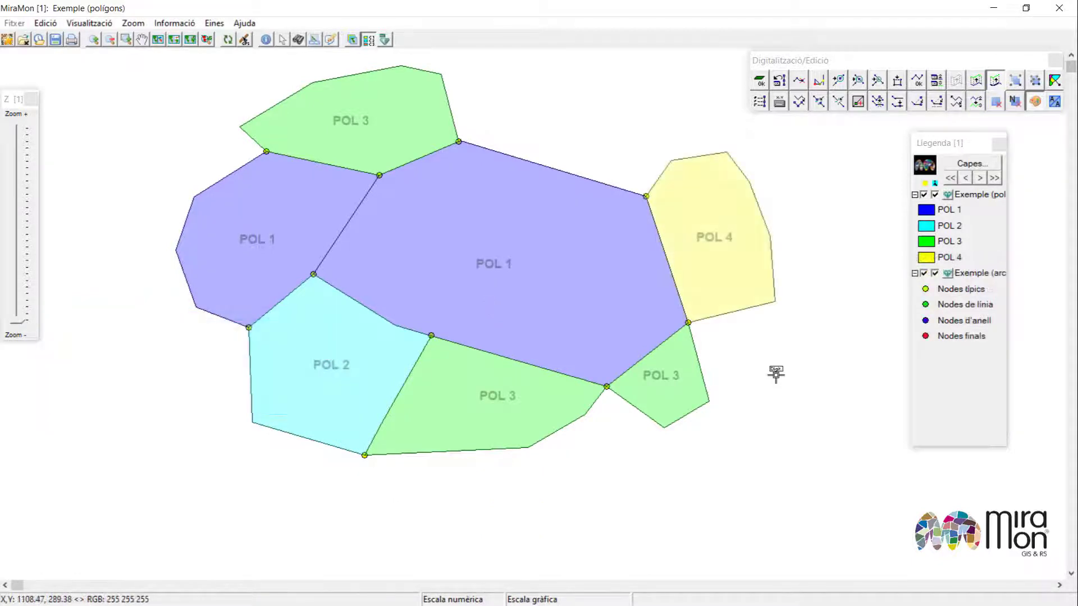
Change the polygon attribute of the existing POL 3 polygon adjoining POL 2 to POL 5
click(473, 388)
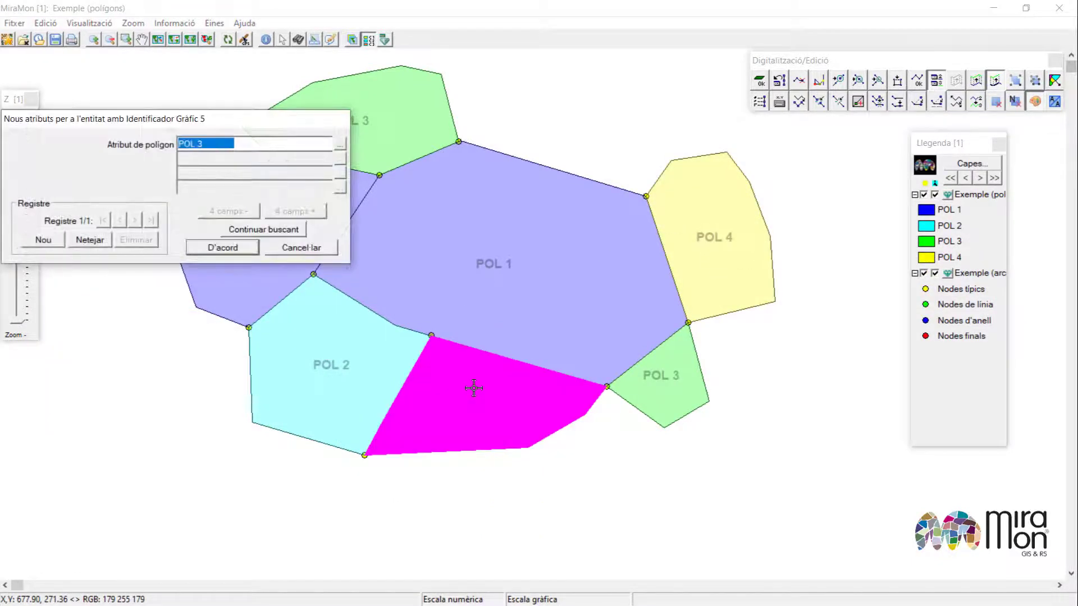
text(POL)
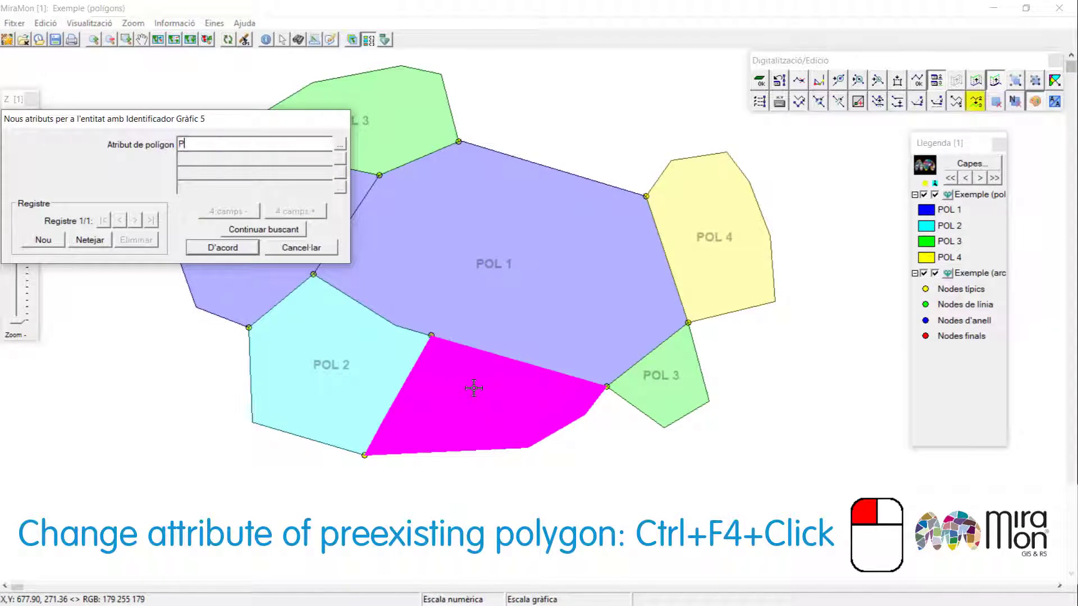
click(222, 246)
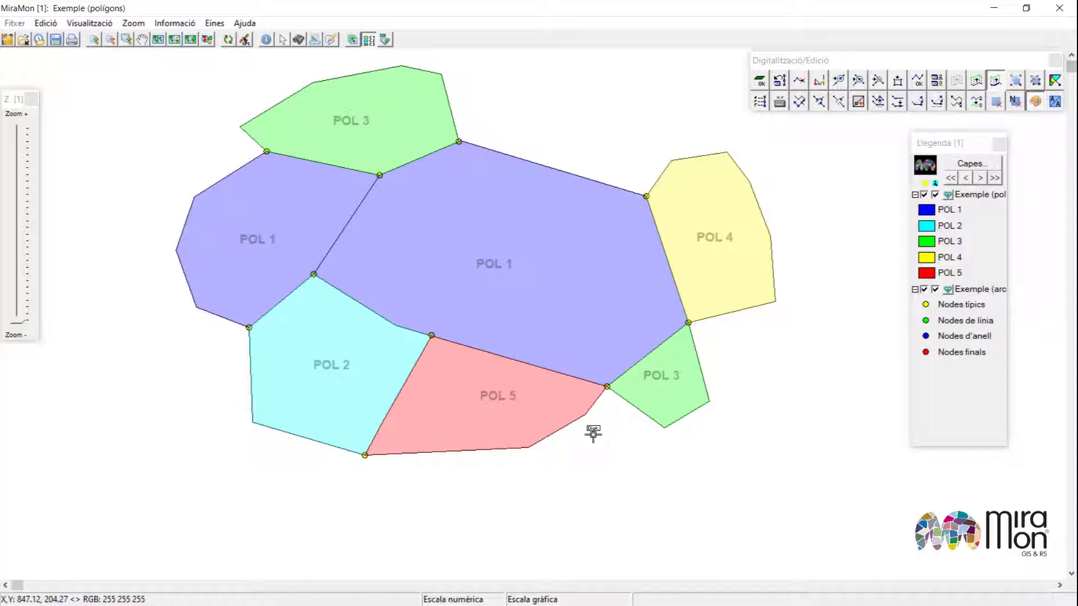
Insert a vertex midway along the boundary between POL 1 and POL 5 and move it up into POL 1
key(ctrl+i)
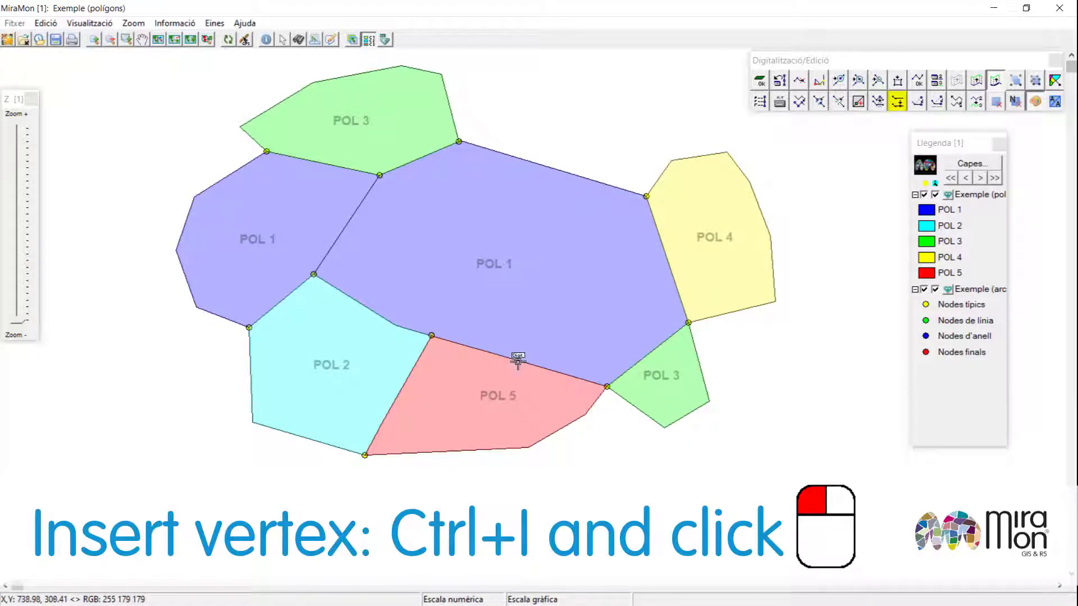
key(ctrl+m)
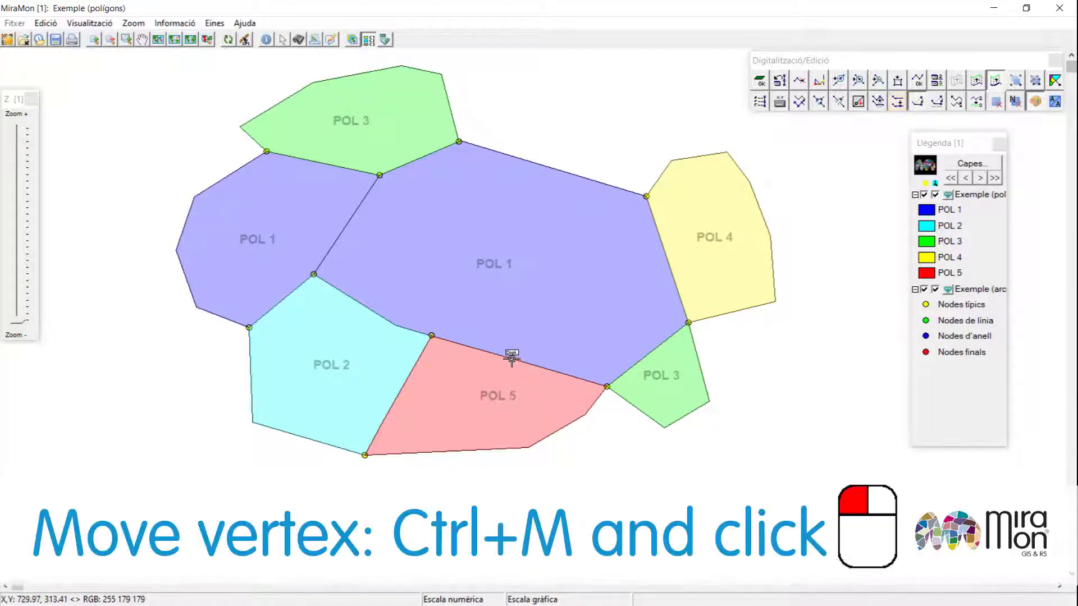
click(512, 358)
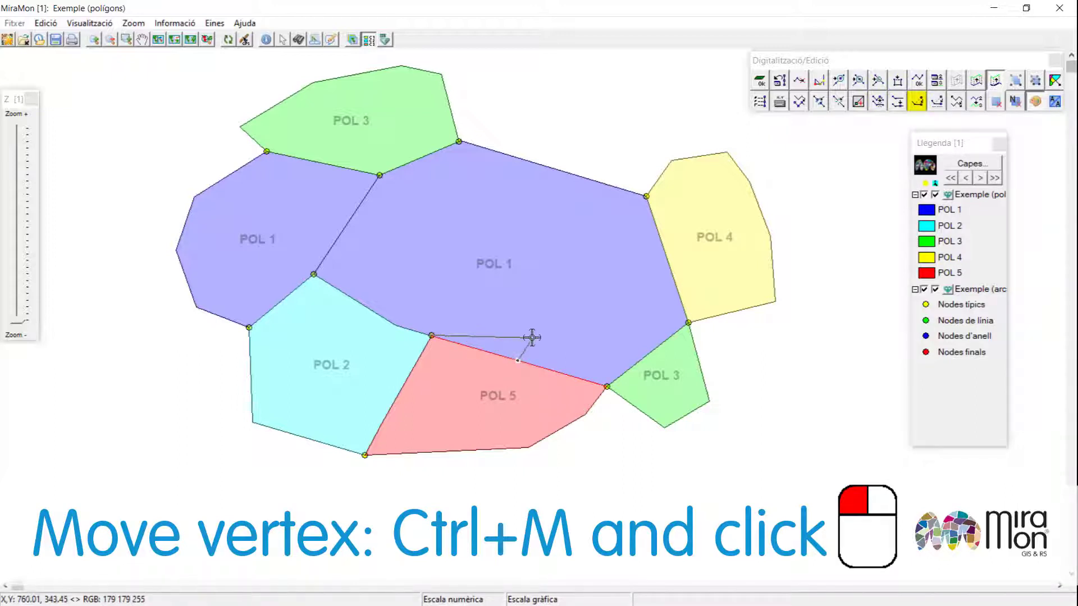
click(535, 336)
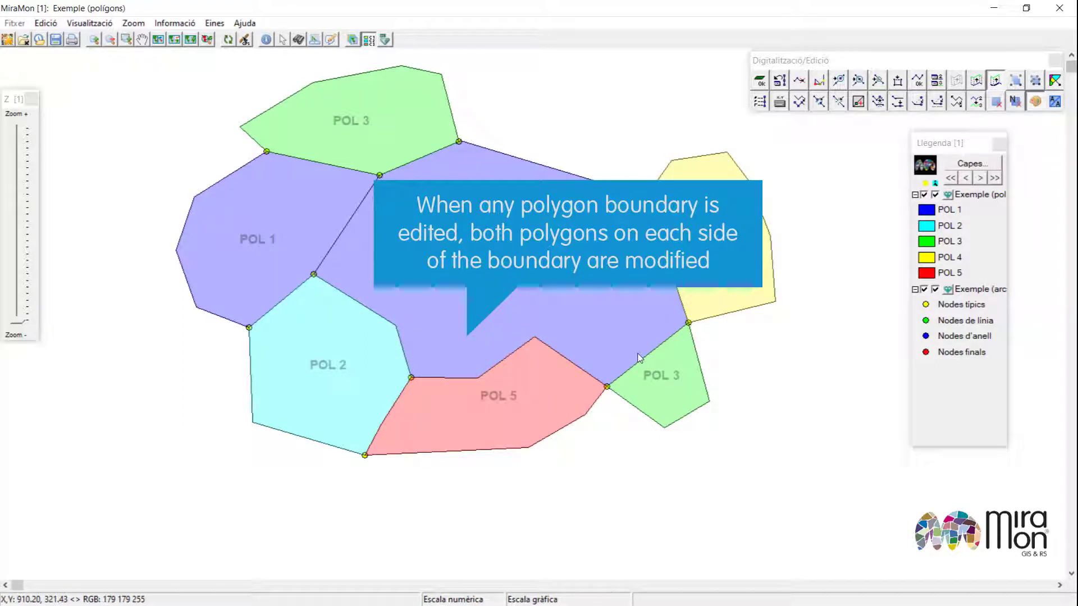
Delete the leftmost vertex of the upper POL 3 polygon
key(ctrl+e)
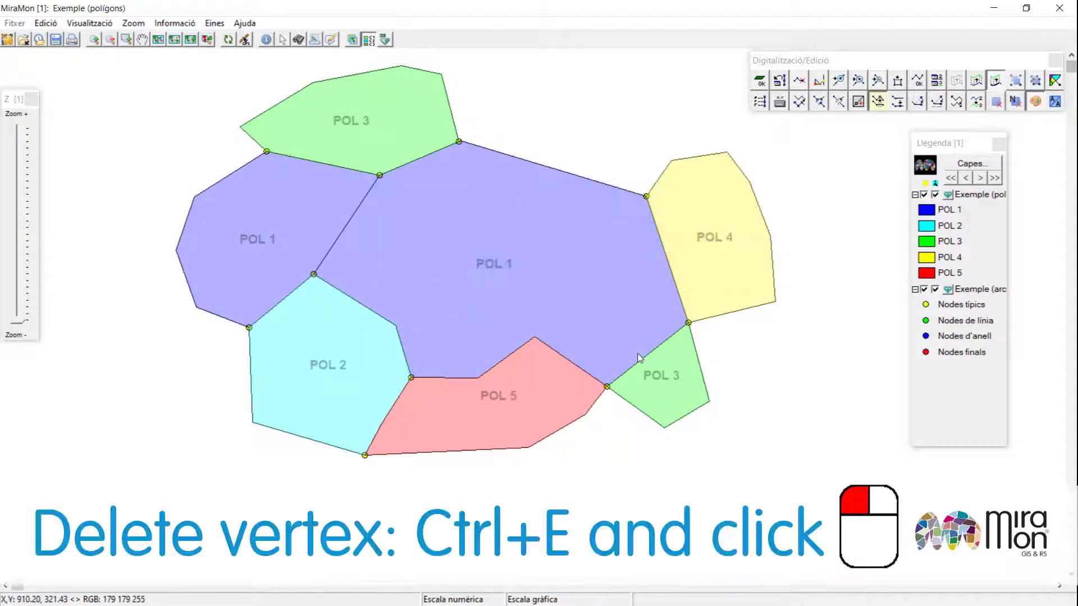
click(240, 125)
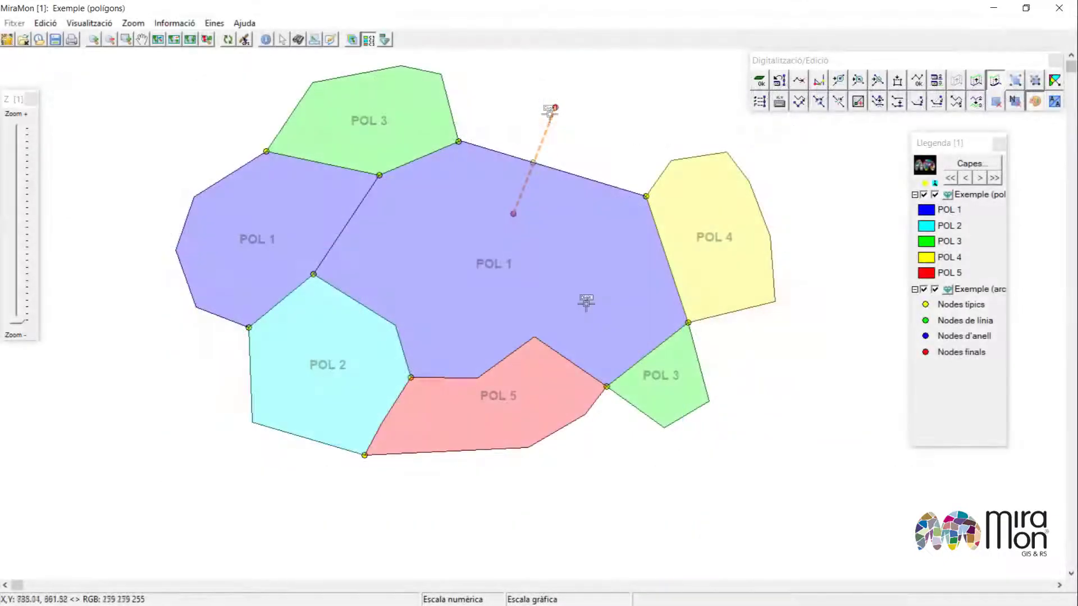
Delete the POL 4 polygon and the unlinked arc inside the large POL 1, confirming both deletions
key(Delete)
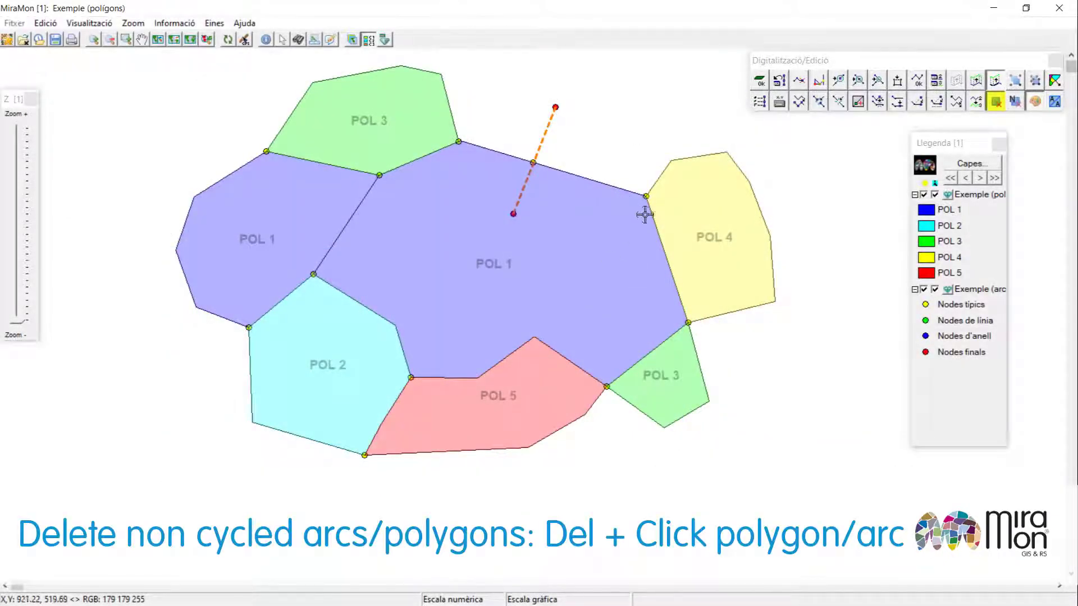
click(702, 218)
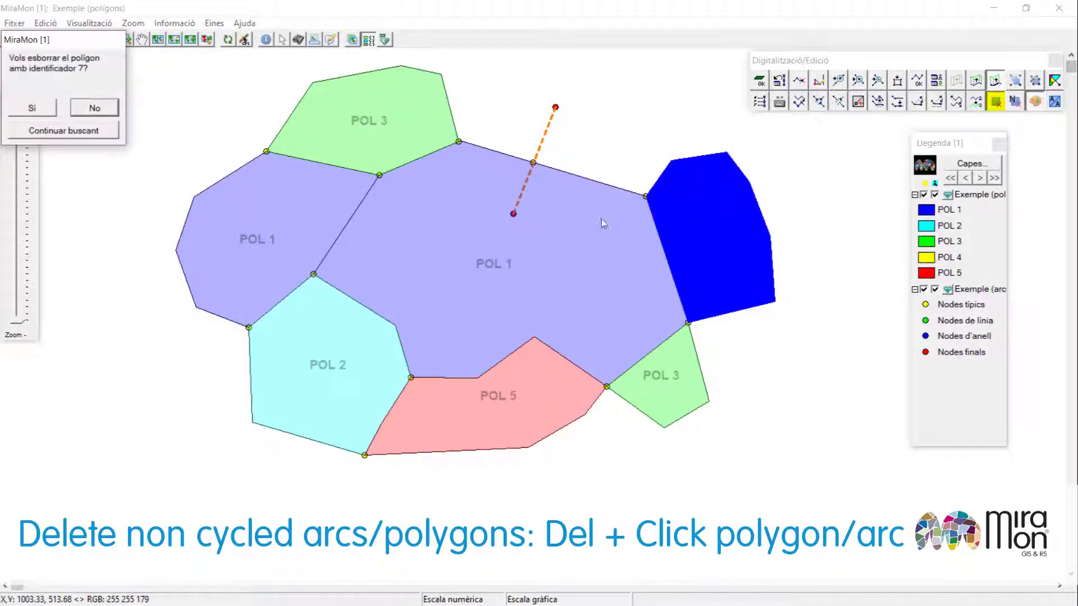
click(40, 111)
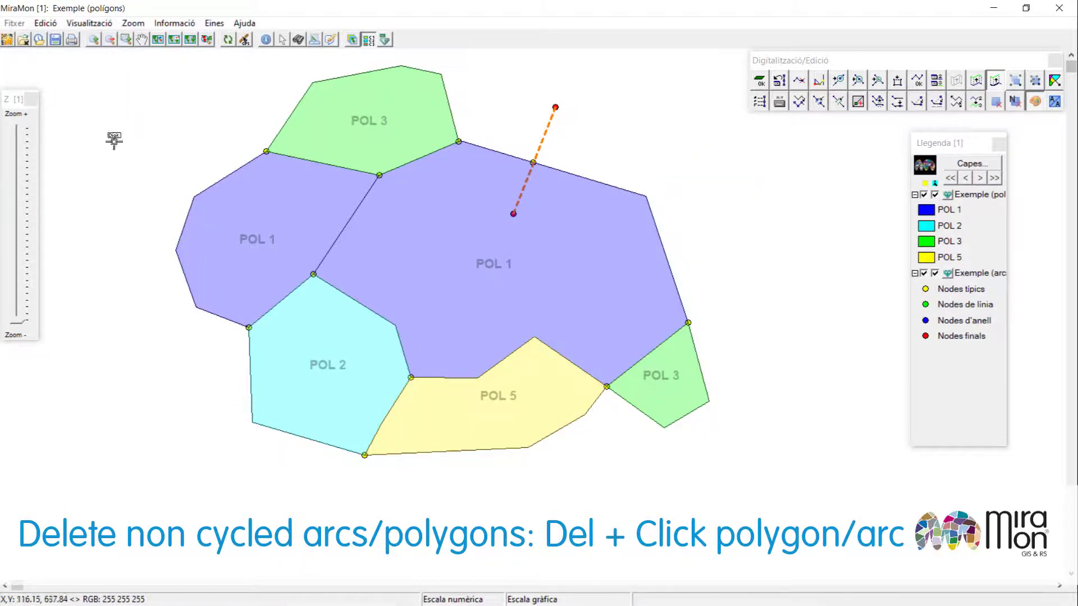
key(Delete)
click(521, 189)
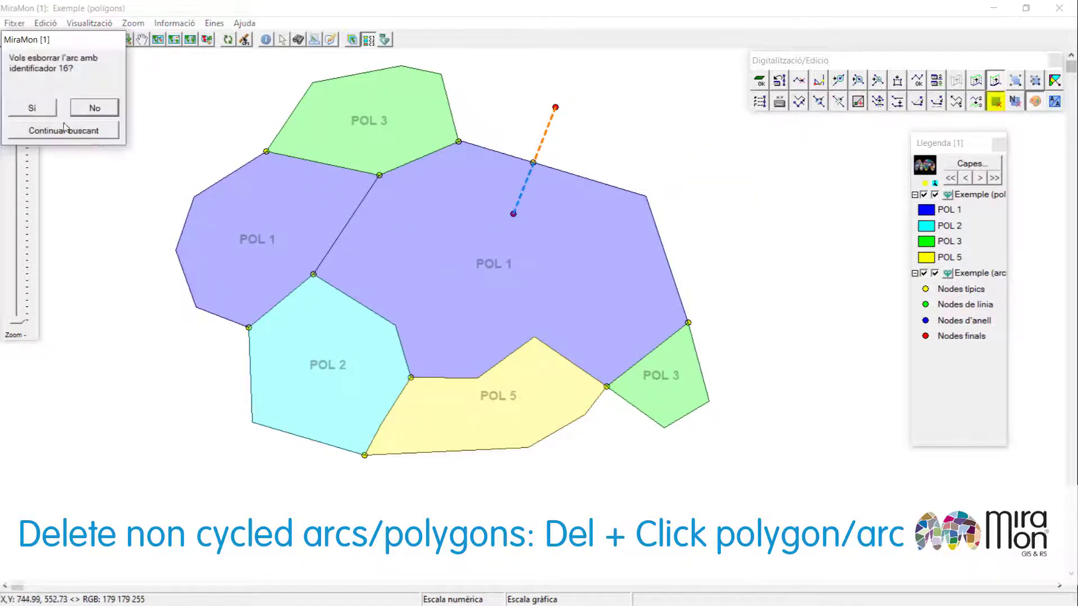
click(45, 110)
Merge the large central POL 1 polygon with the adjacent smaller POL 1 polygon
key(ctrl+u)
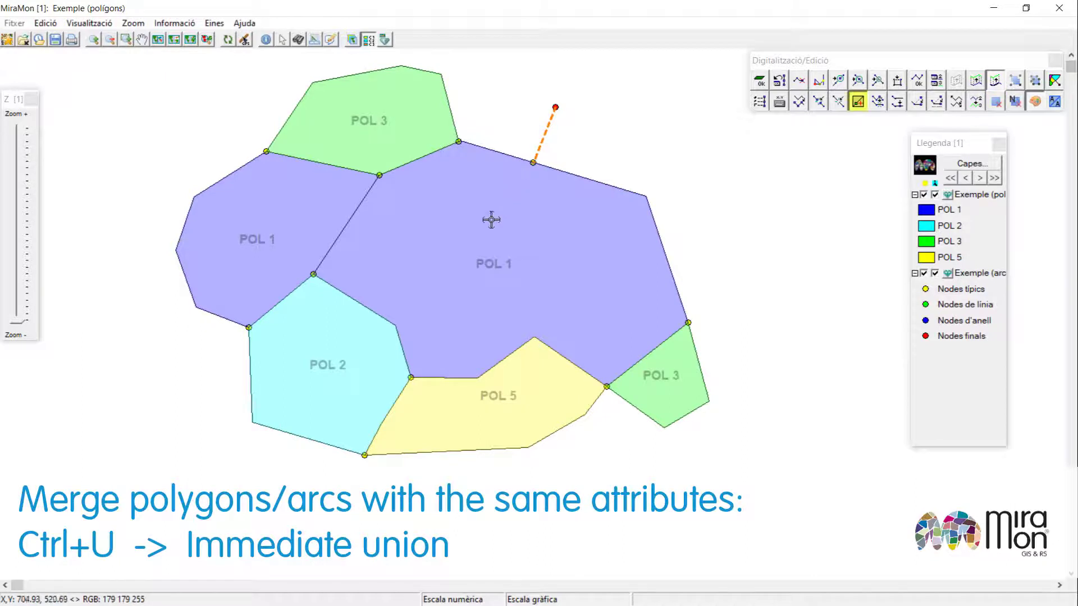
click(486, 233)
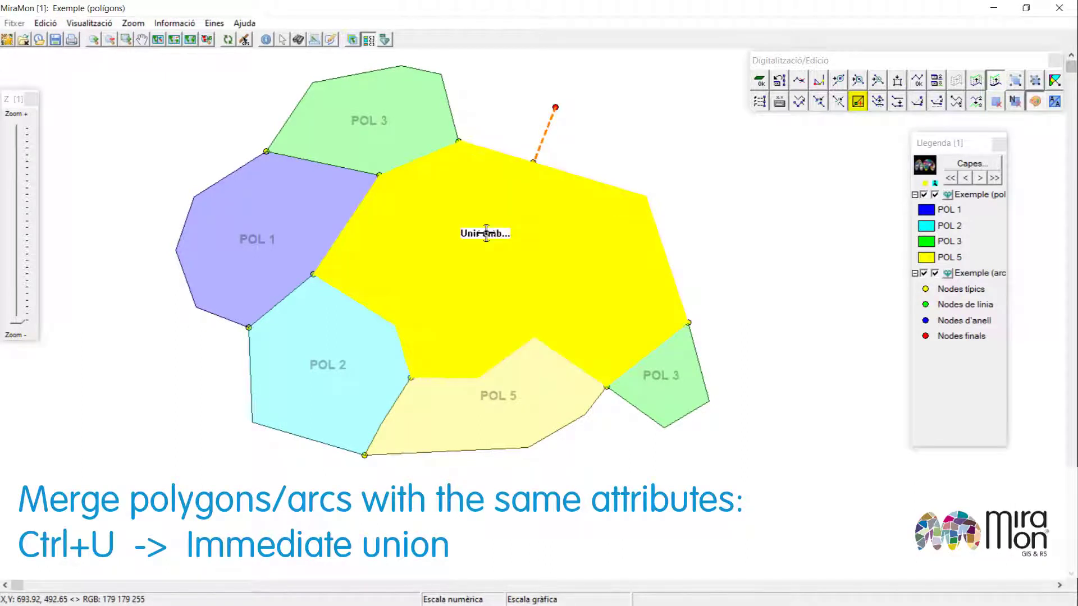
click(277, 225)
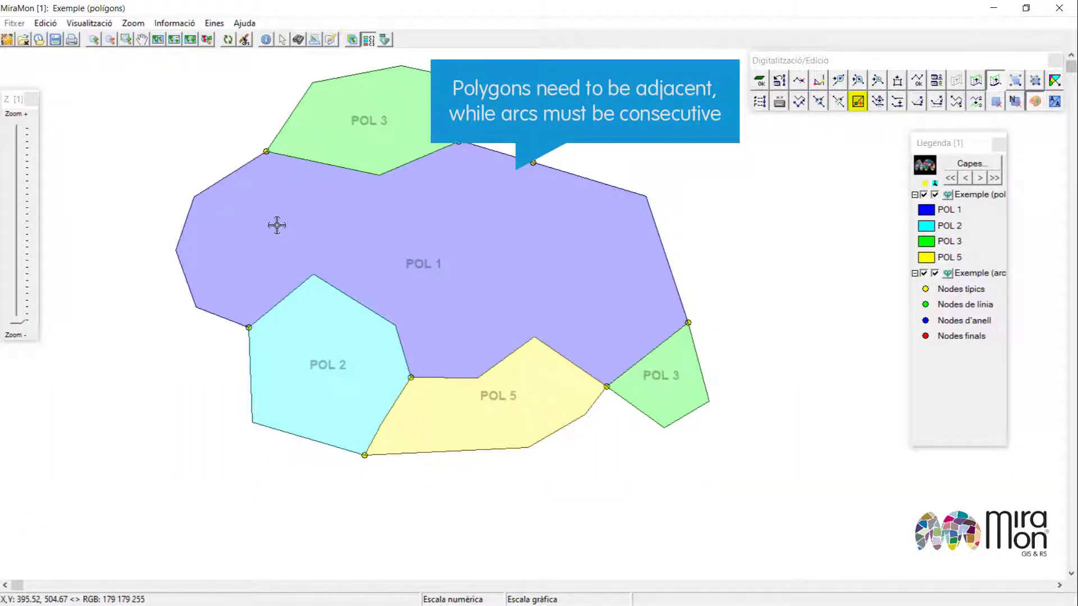
Merge POL 2 with the adjacent POL 5, conserving the attributes of the first polygon
click(364, 411)
key(ctrl+u)
click(464, 423)
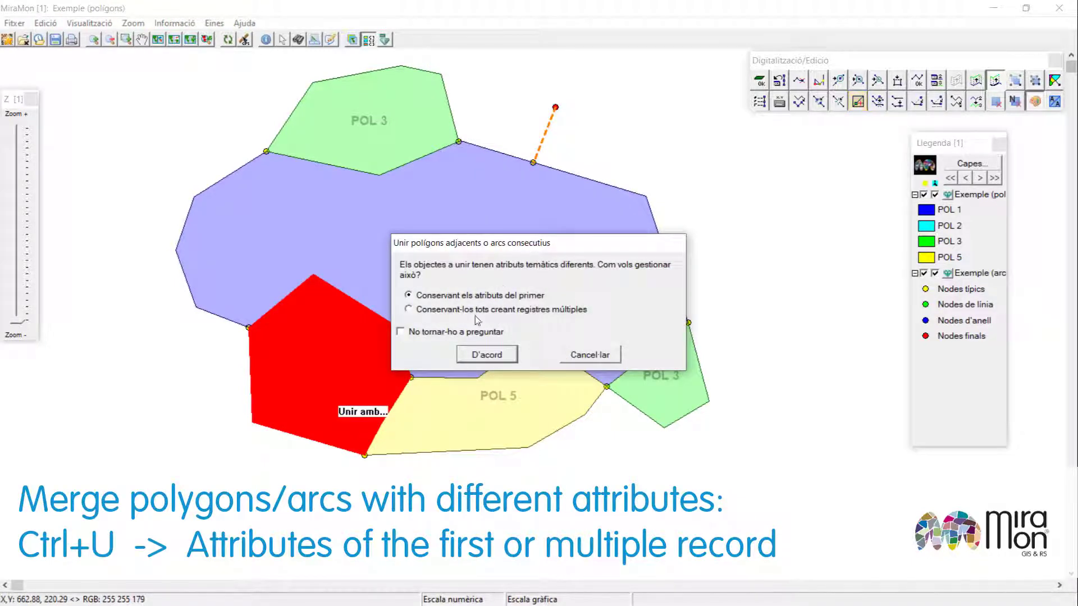
click(487, 355)
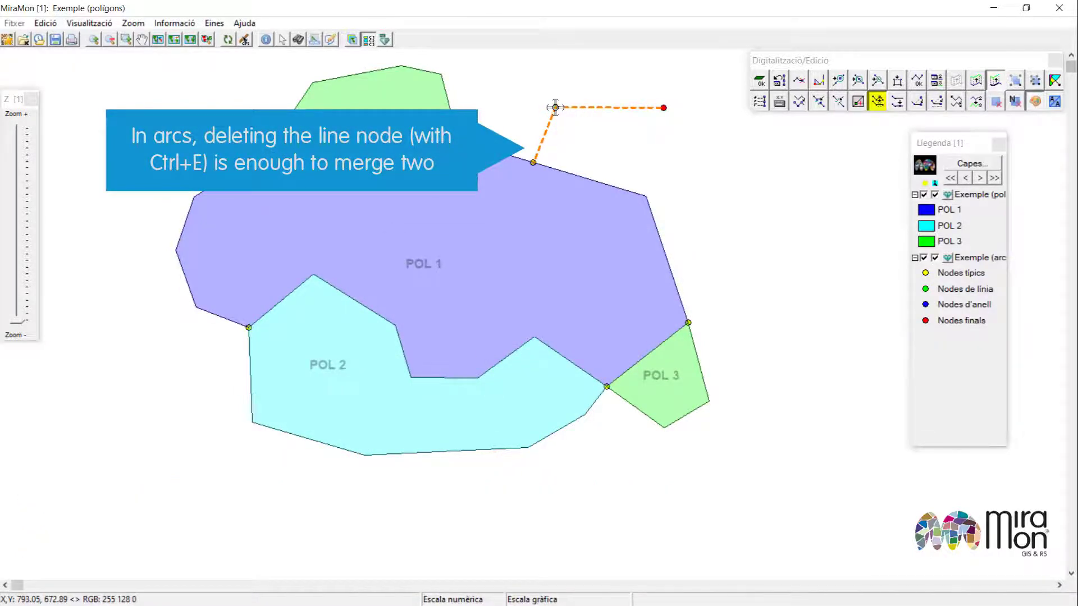
Delete the line node between the two unlinked arcs above POL 1, merging them with either arc's attribute kept
click(555, 107)
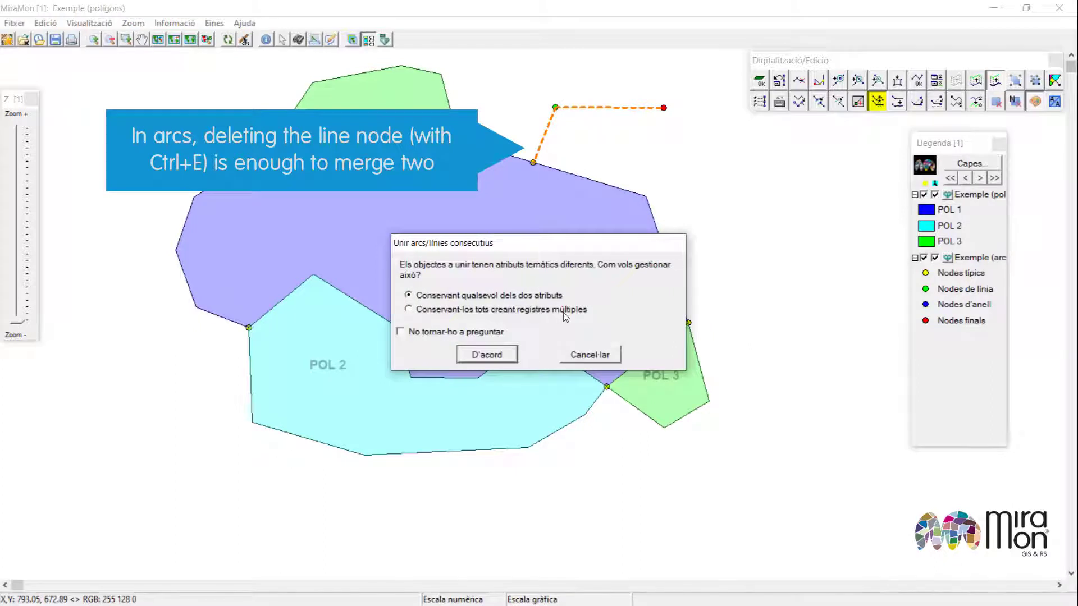
click(494, 356)
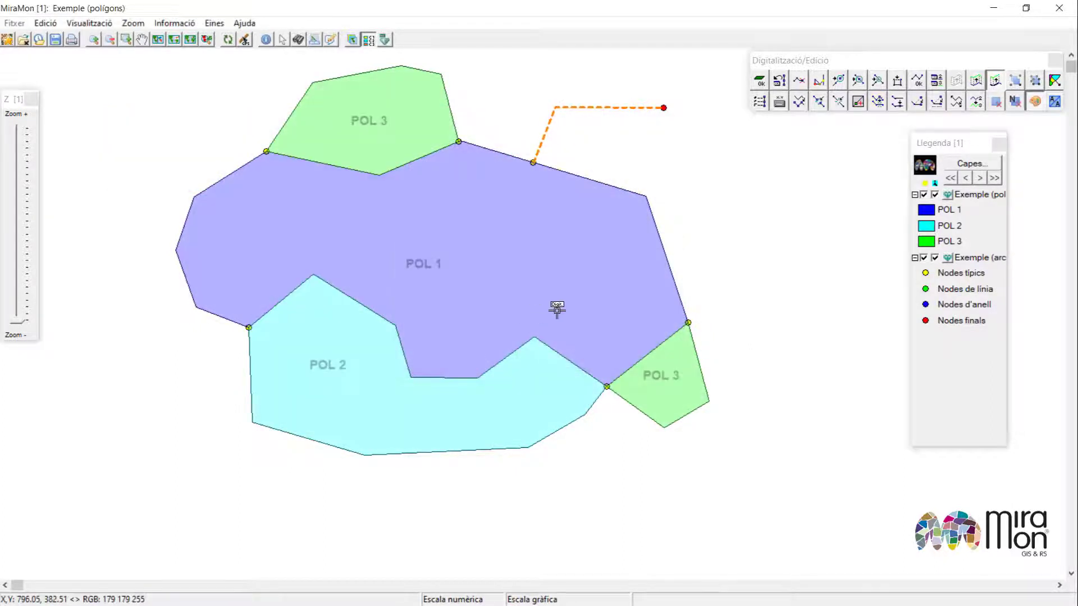
Digitize two dividing arcs that split POL 5 partitions off POL 1 beside the lower POL 3 and off POL 2's eastern end
click(534, 336)
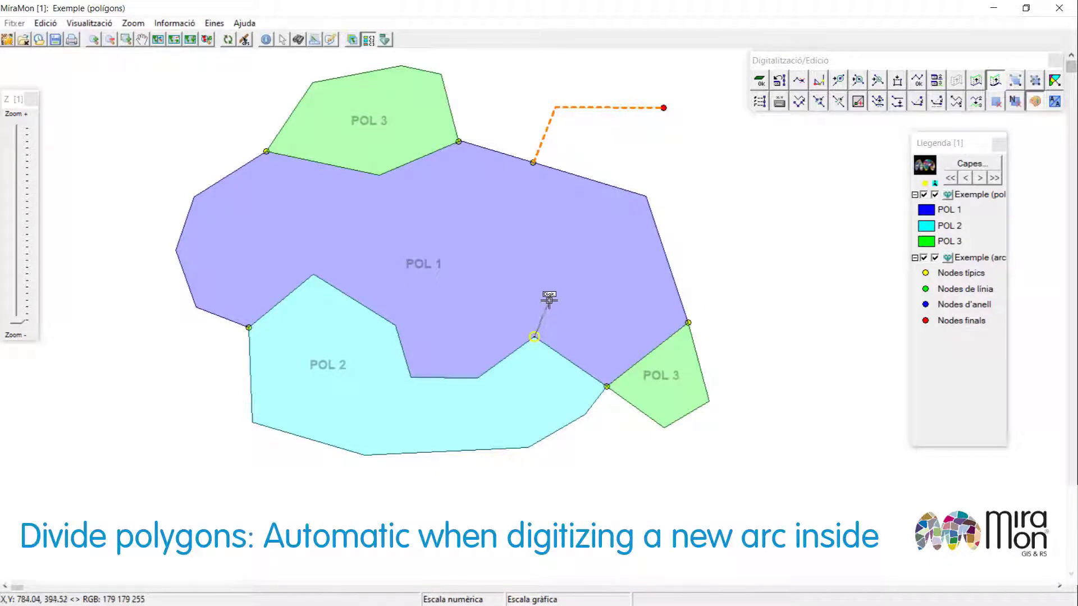
click(550, 296)
click(612, 288)
click(653, 350)
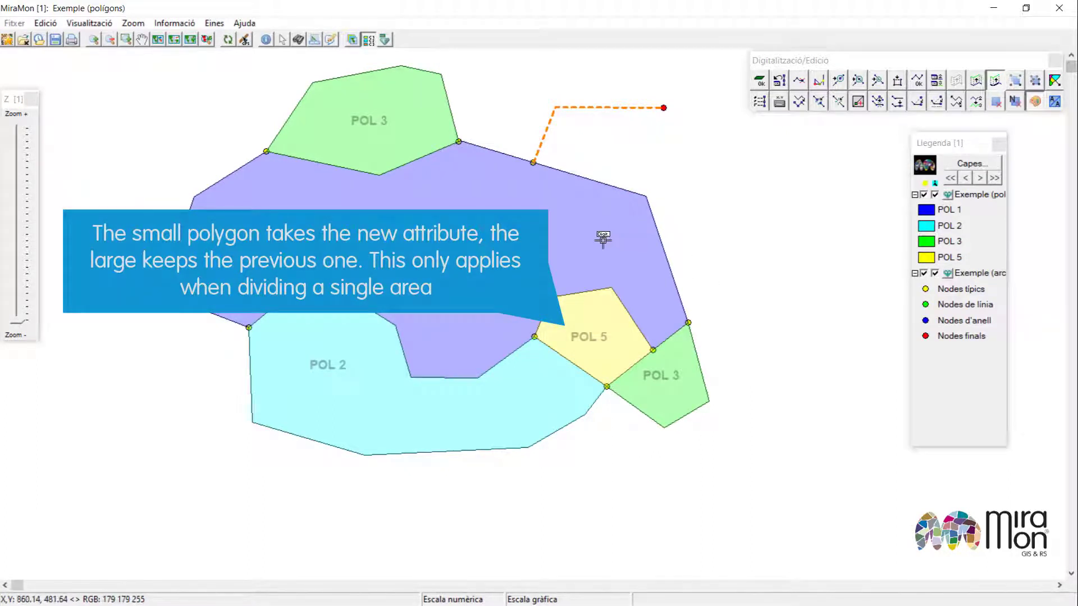
click(477, 378)
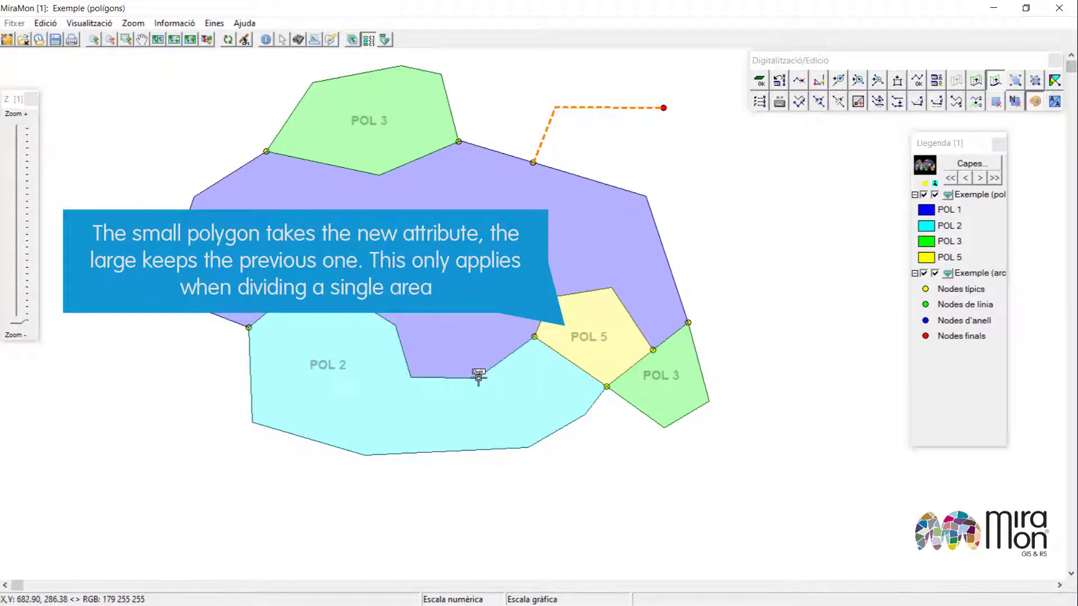
click(540, 439)
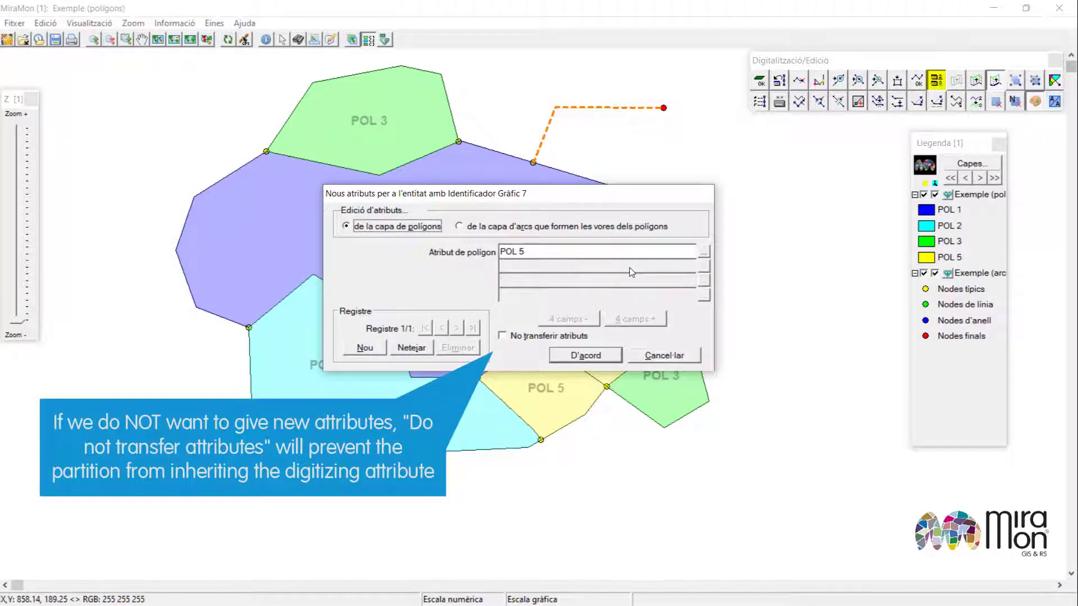
Turn on the option not to transfer attributes and digitize a curved arc inside POL 1 between POL 2's apex and its upper-right vertex
click(533, 344)
click(571, 354)
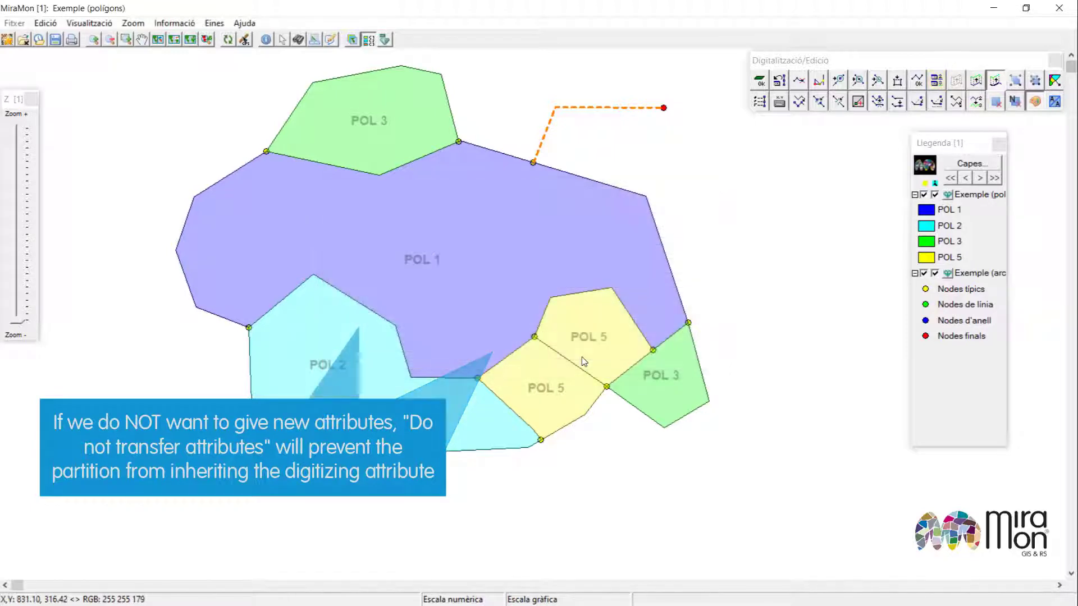
click(313, 274)
click(304, 241)
click(331, 226)
click(368, 223)
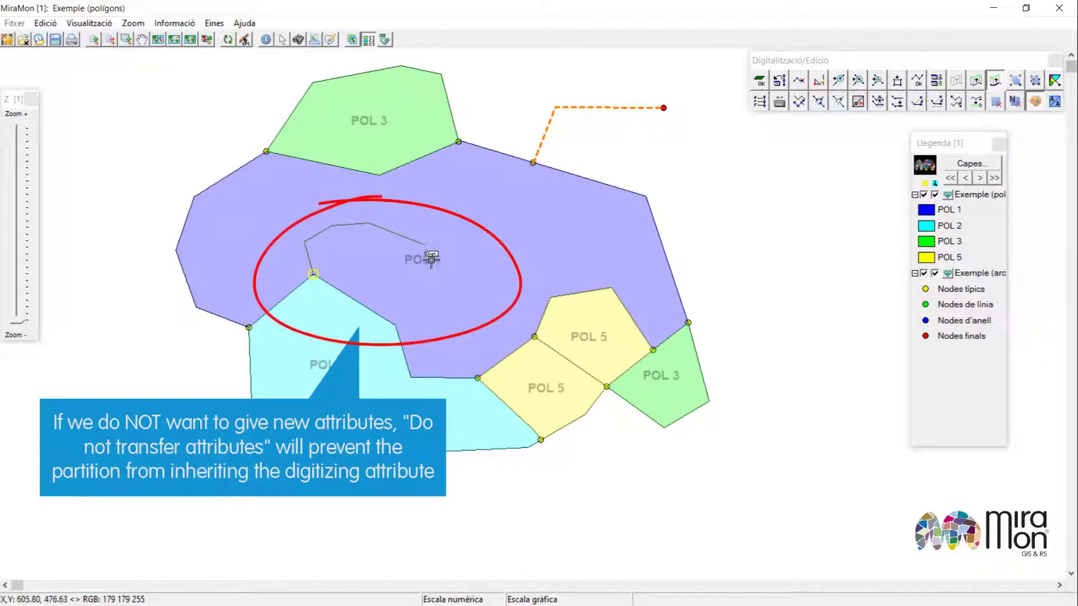
click(435, 274)
click(434, 312)
click(395, 325)
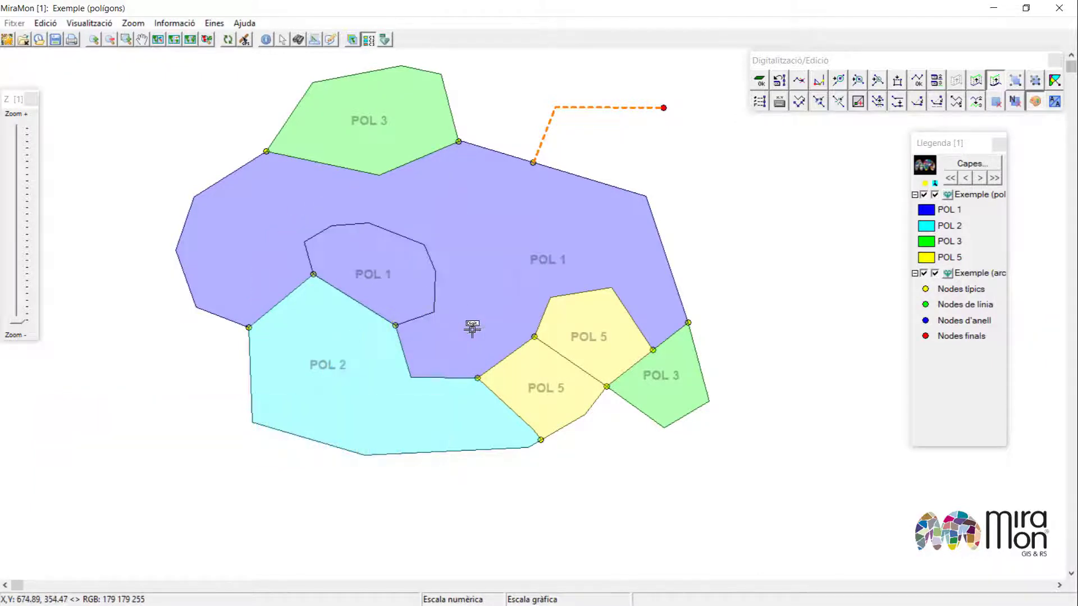
Set the polygon attribute to POL 4 with attribute transfer enabled, and digitize a closed ring polygon inside POL 2
key(a)
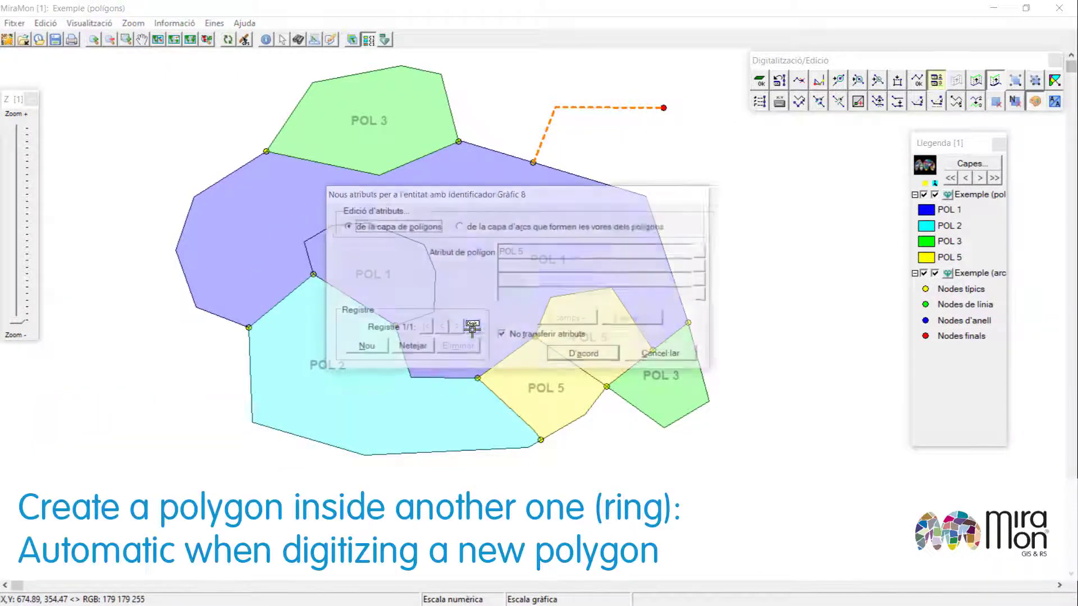
click(526, 336)
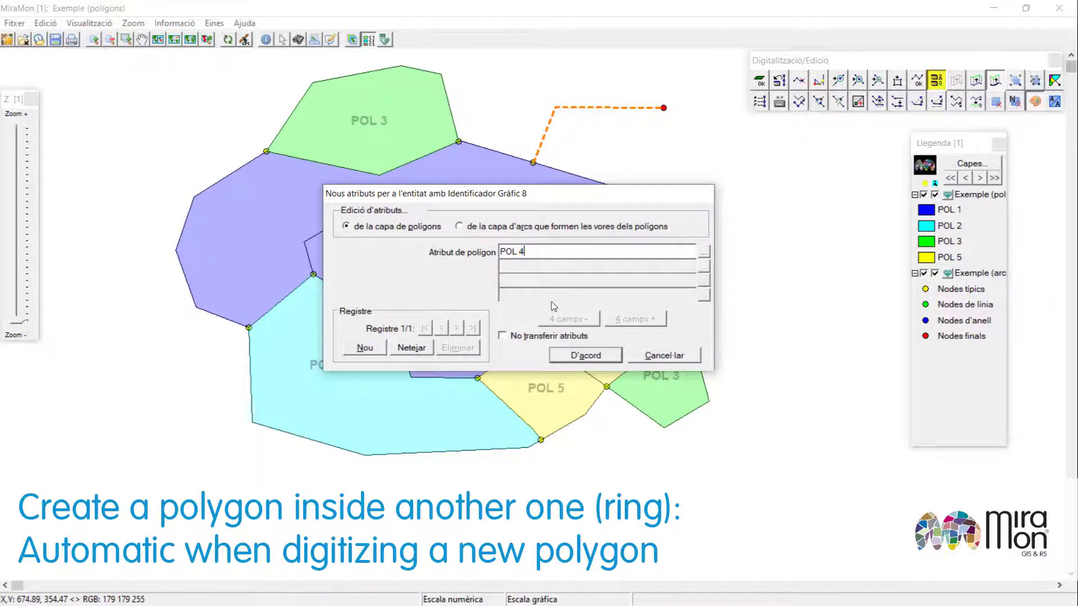
click(570, 359)
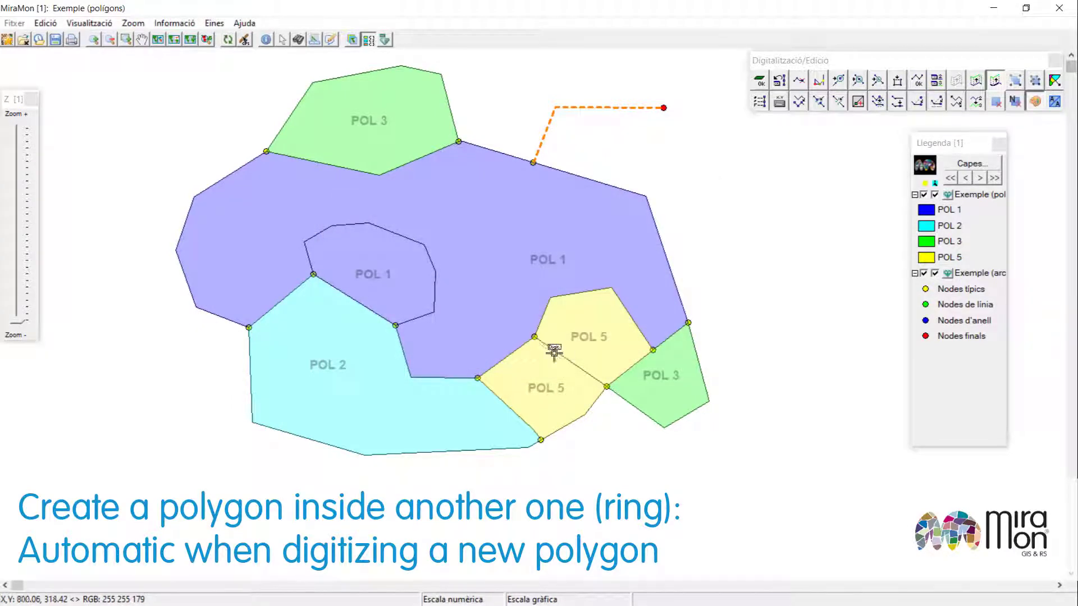
click(297, 382)
click(324, 409)
click(354, 393)
click(375, 369)
click(349, 338)
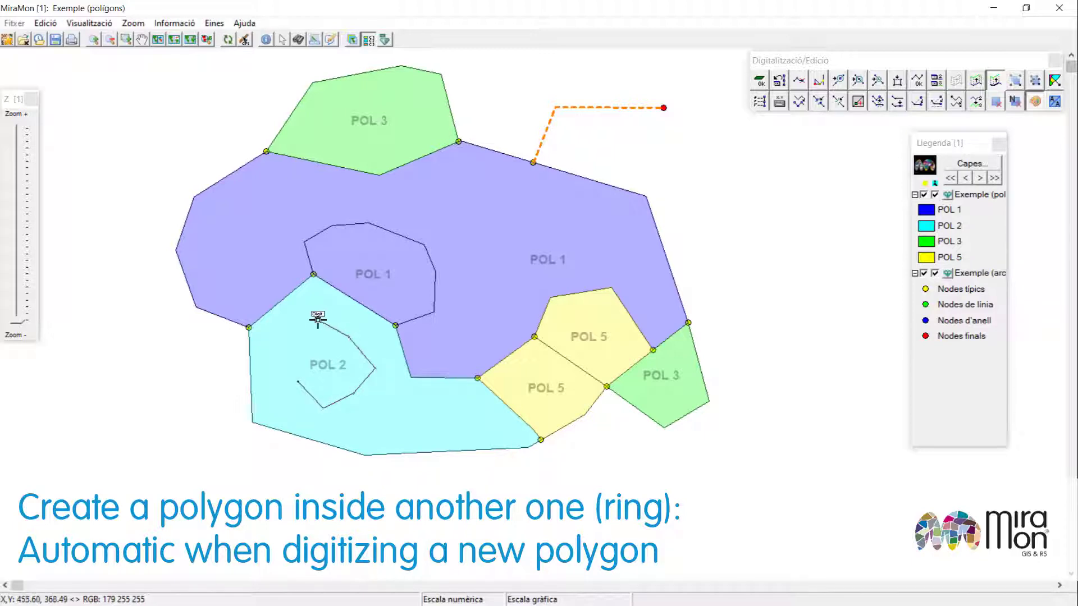
click(316, 319)
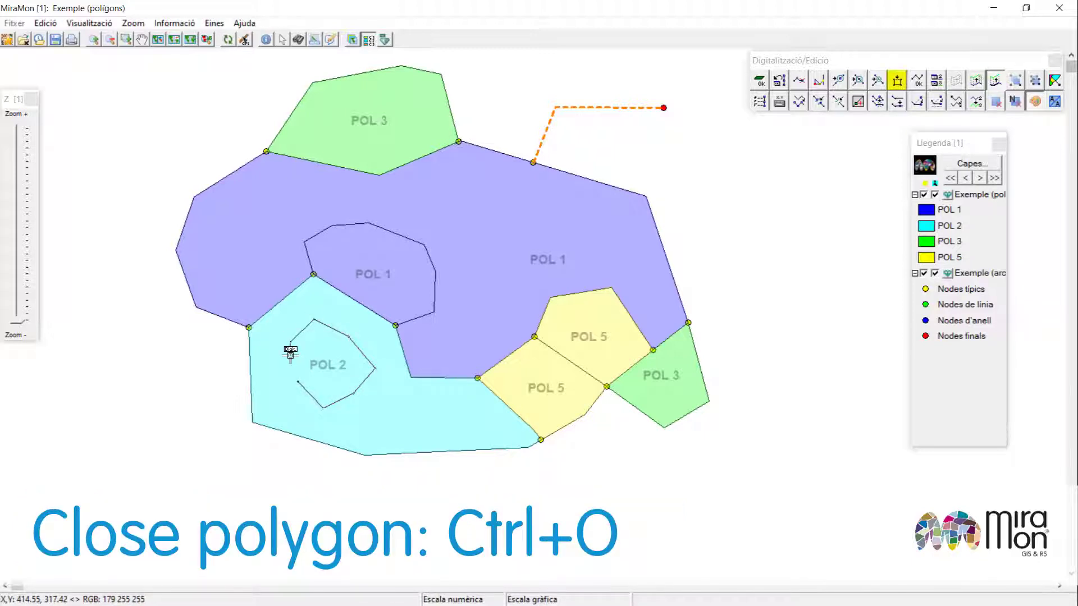
key(ctrl+o)
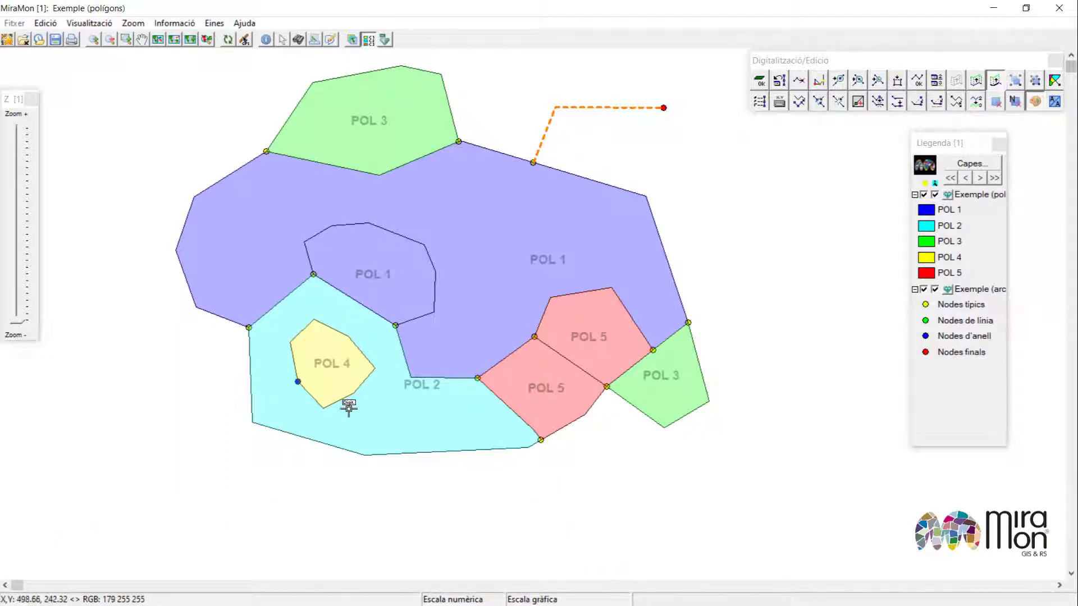
Delete the POL 4 ring polygon inside POL 2 to create a hole
key(Delete)
click(327, 376)
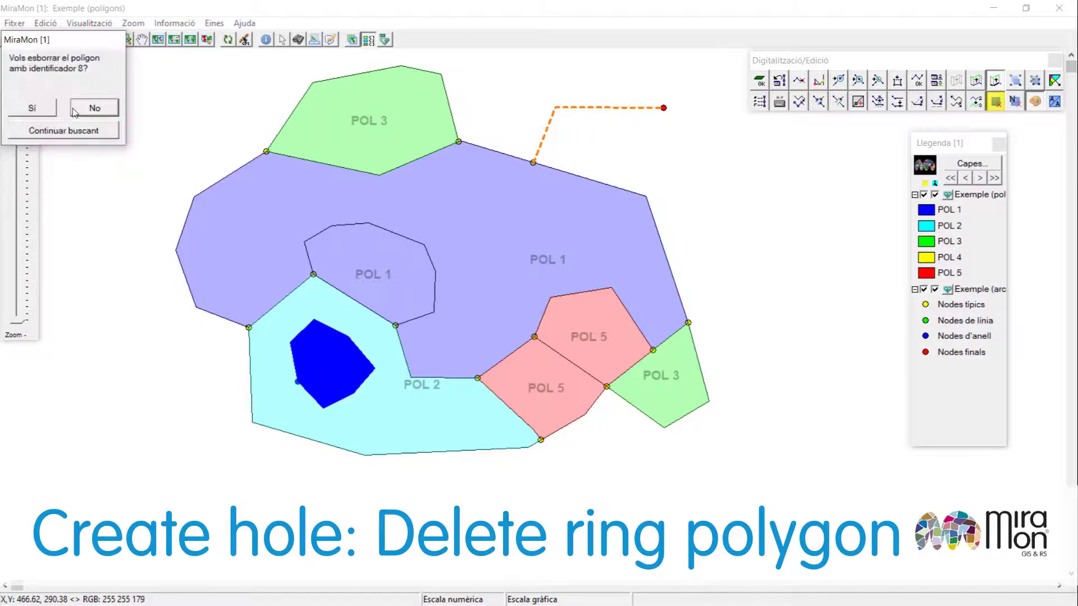
click(45, 113)
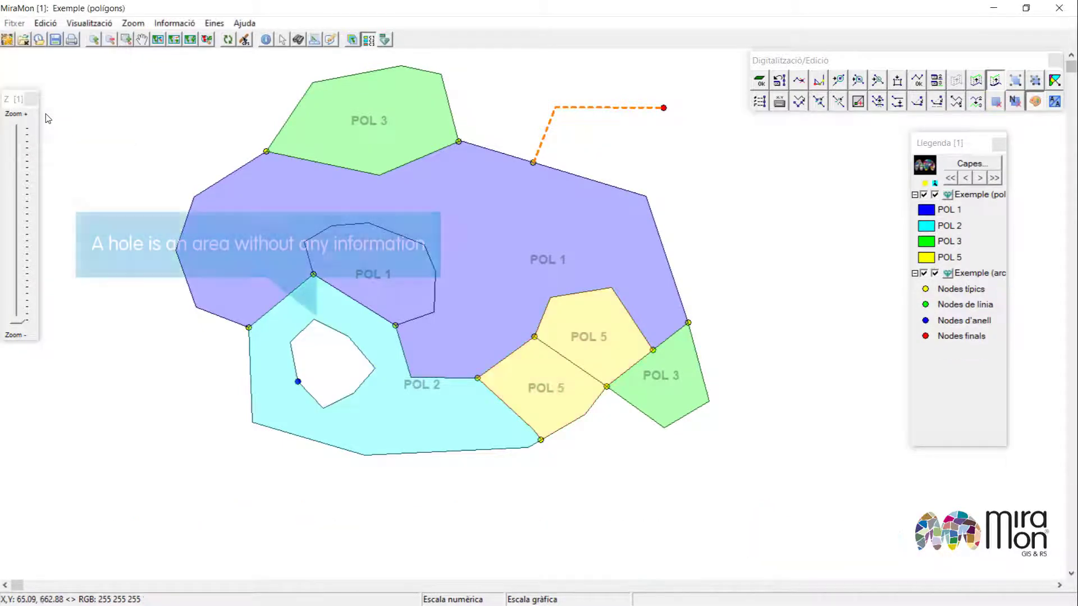
Fill the hole inside POL 2 by adding a new polygon with the digitizing attribute
key(Delete)
click(322, 371)
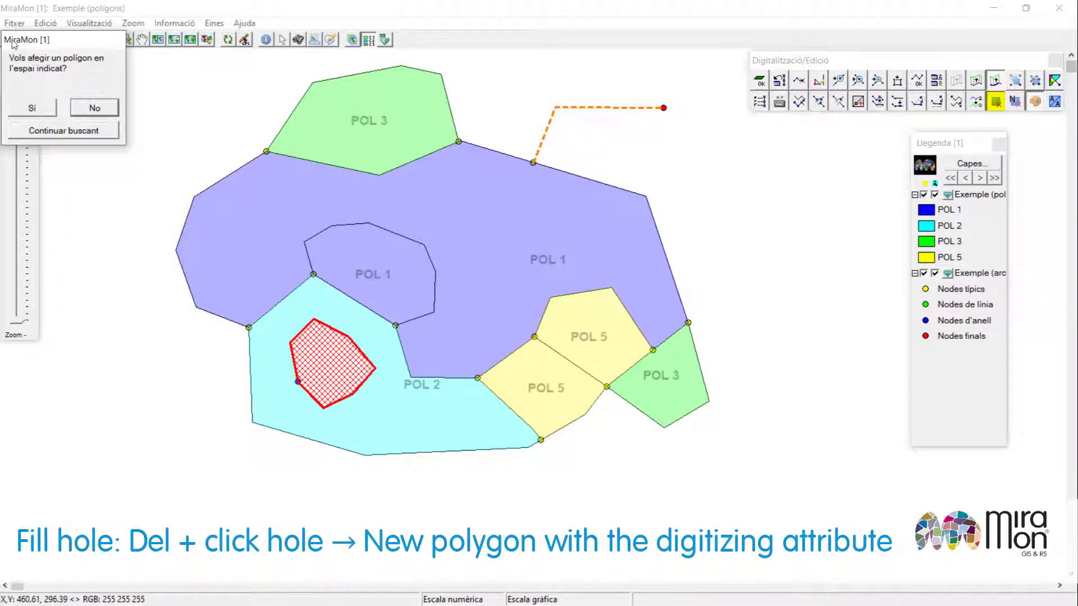
drag(34, 47, 459, 244)
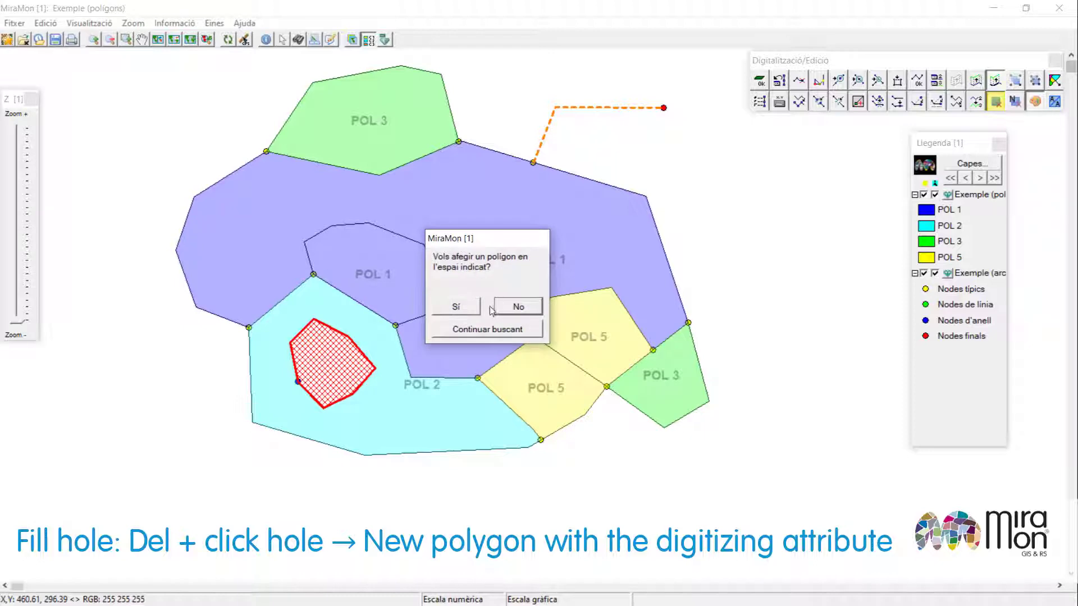
click(456, 306)
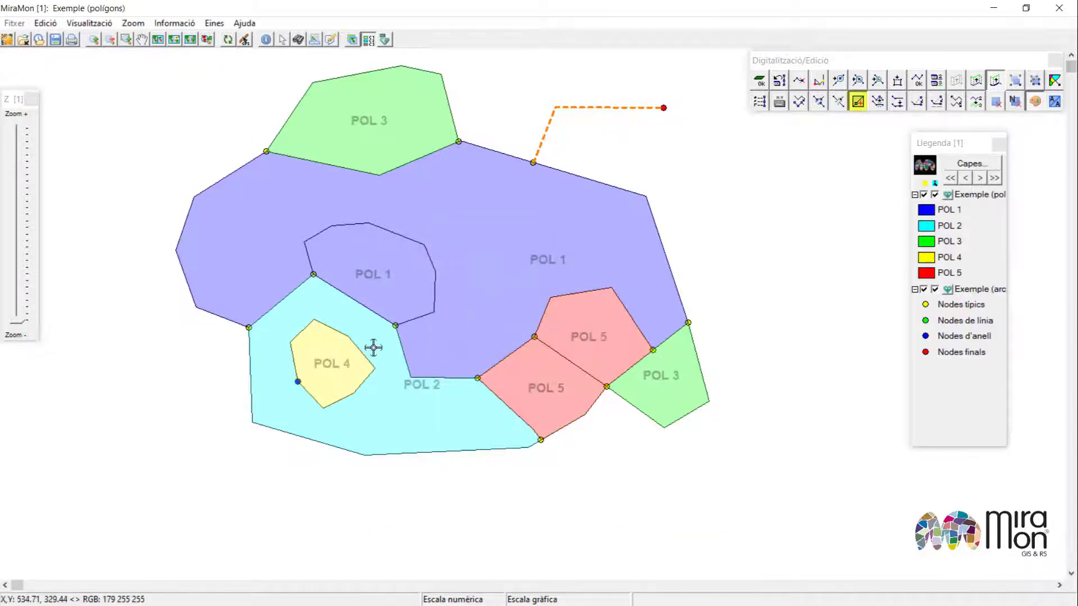
Merge POL 2 with the POL 4 polygon inside it, conserving the attributes of the first polygon
click(382, 406)
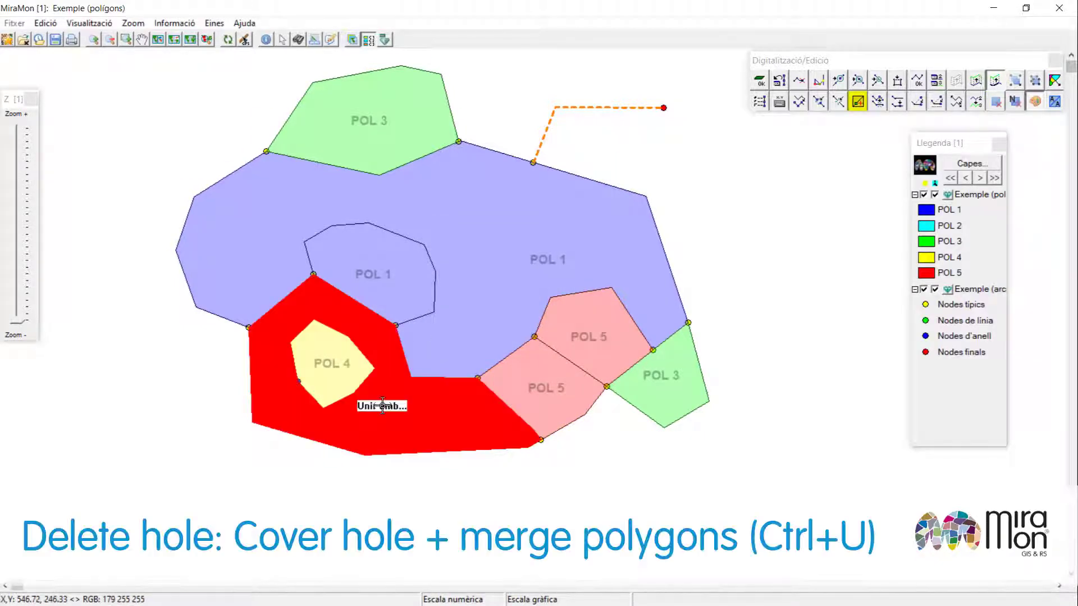
click(341, 366)
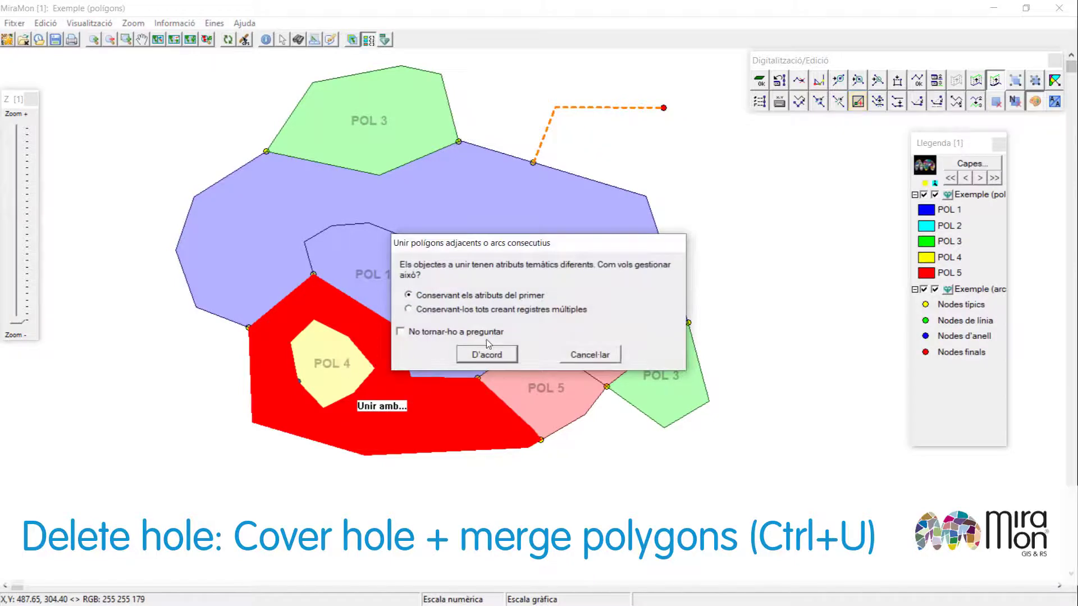
click(492, 356)
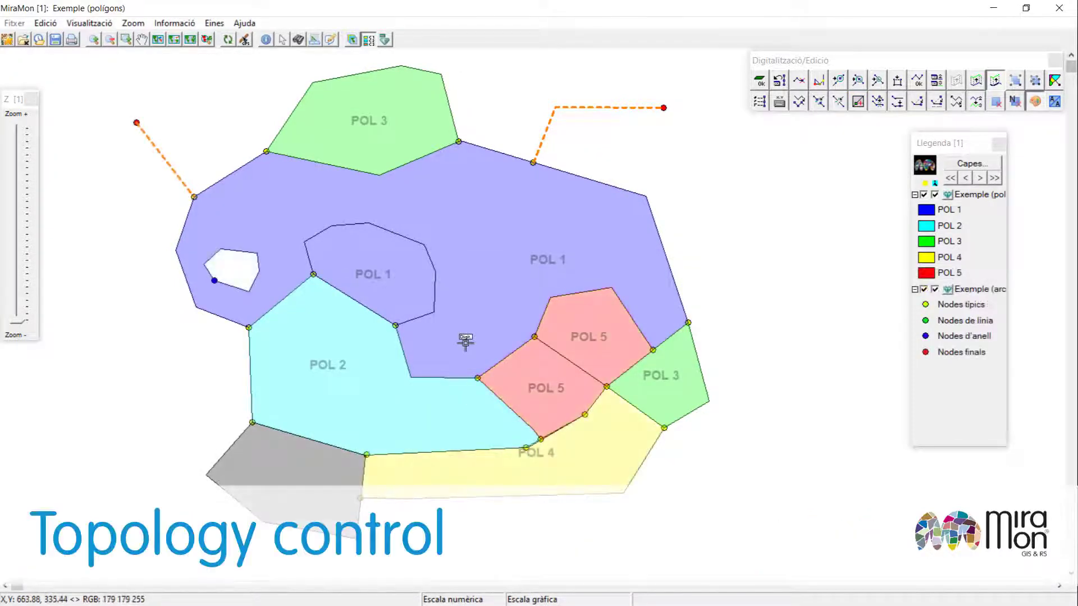
List the arcs not linked to polygons and delete the unlinked arc ARC 3
key(ctrl+n)
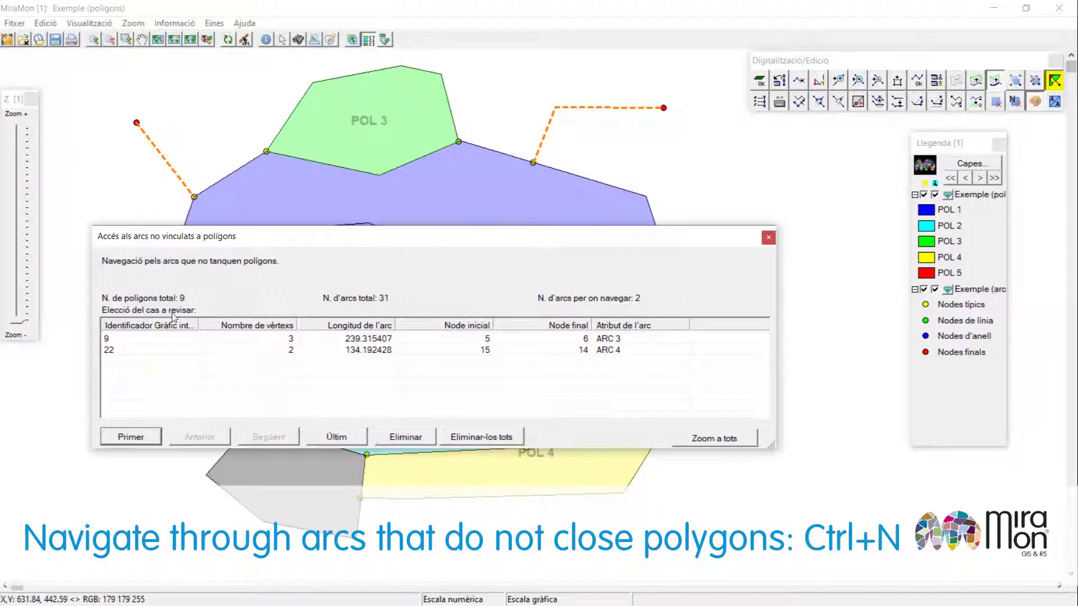
click(289, 340)
drag(307, 250, 533, 349)
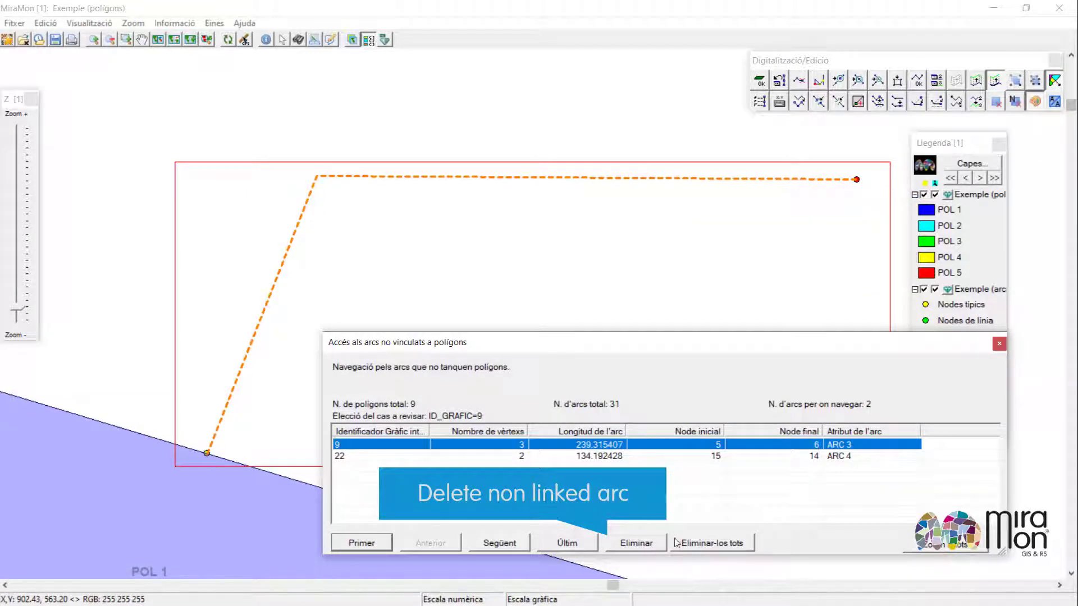
click(646, 548)
click(535, 356)
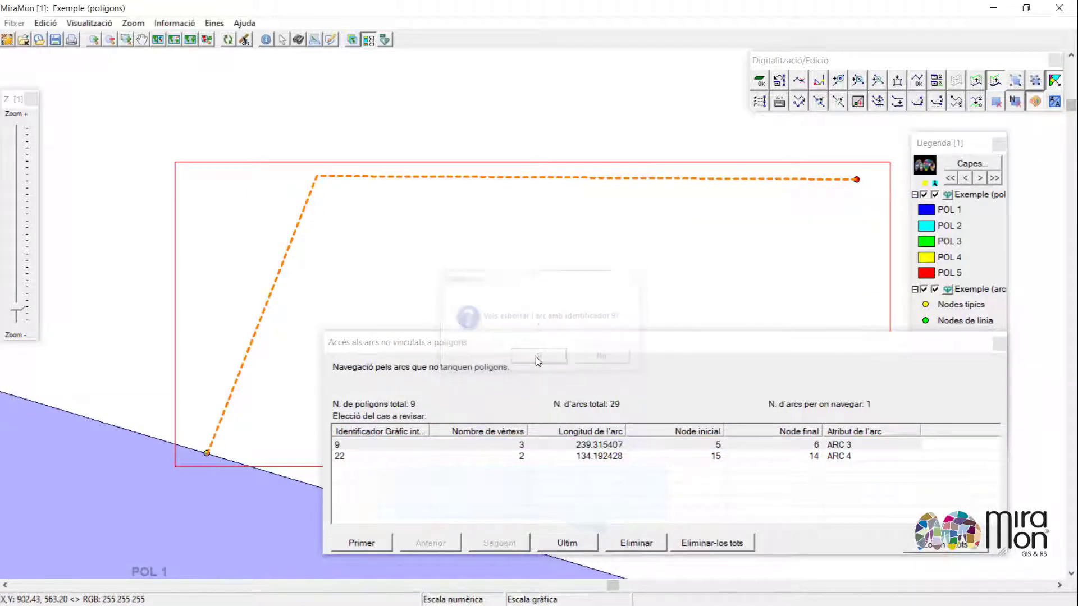
Digitize a polygon from the free end of unlinked arc ARC 4 to the nearby node shared by POL 1 and POL 3
click(588, 451)
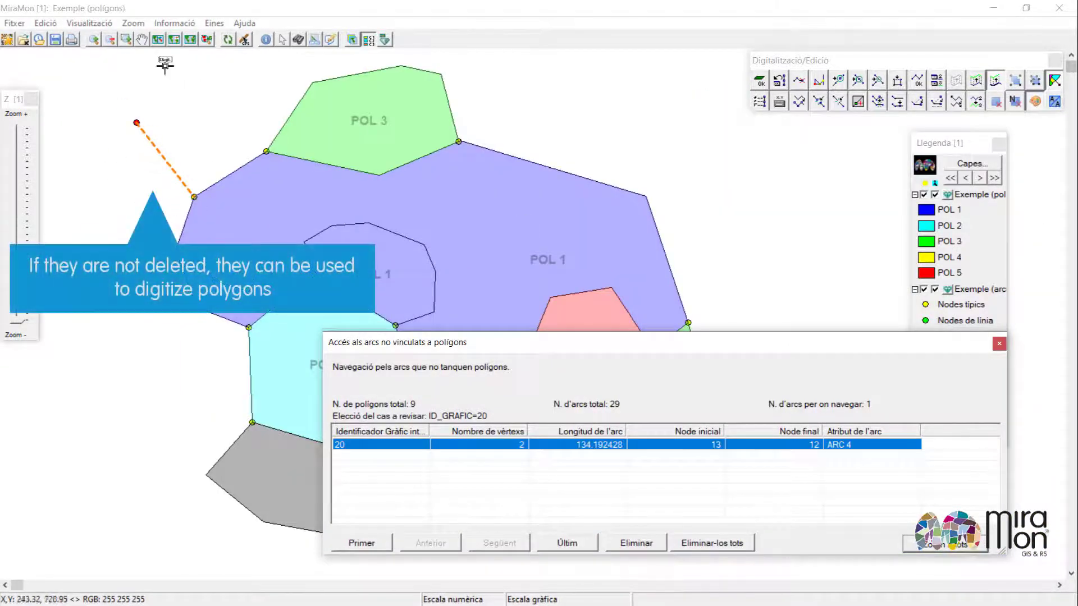
click(186, 97)
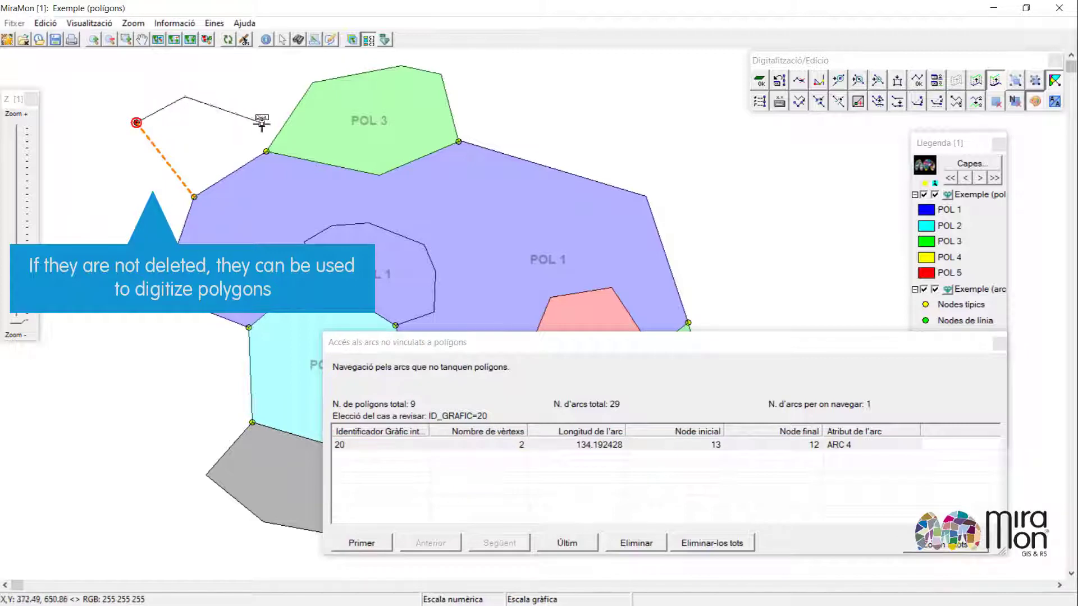
click(264, 149)
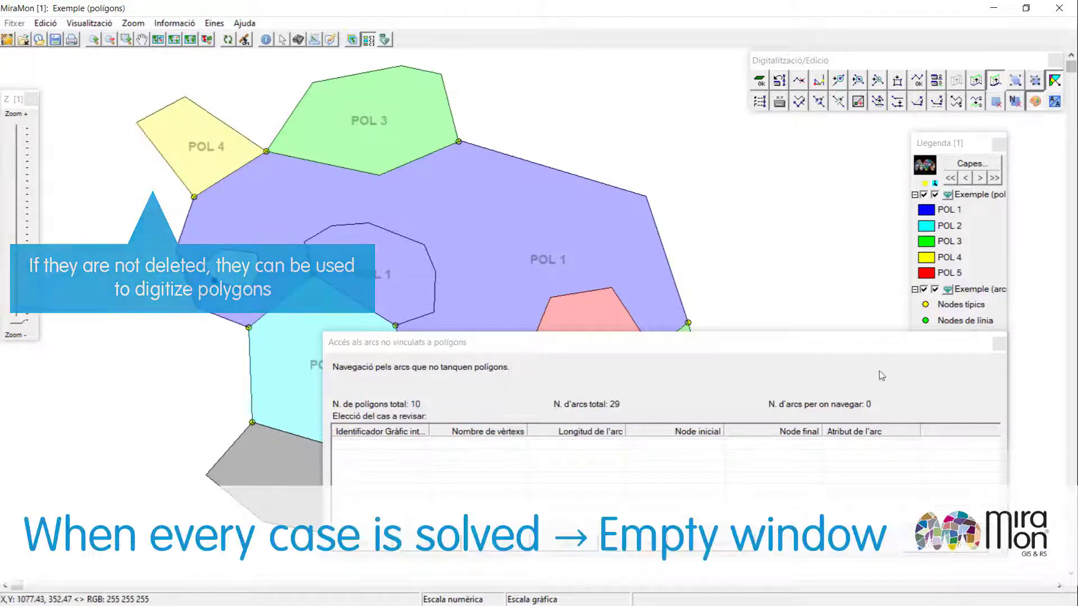
click(1000, 344)
List the neighbouring polygons with possible topological problems and merge the two adjacent POL 5 polygons
key(ctrl+v)
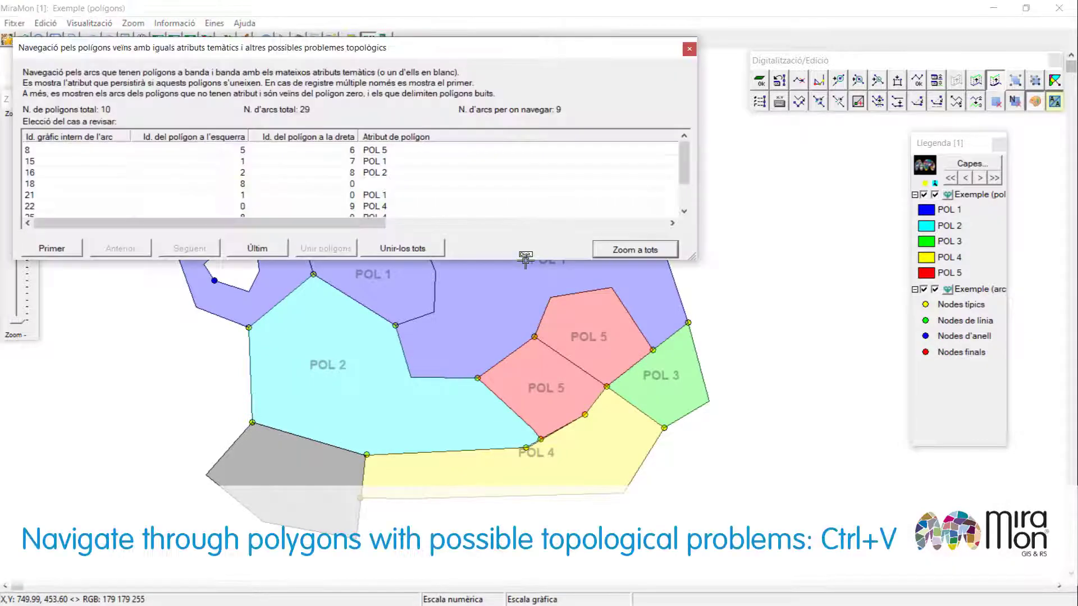
drag(303, 54, 439, 68)
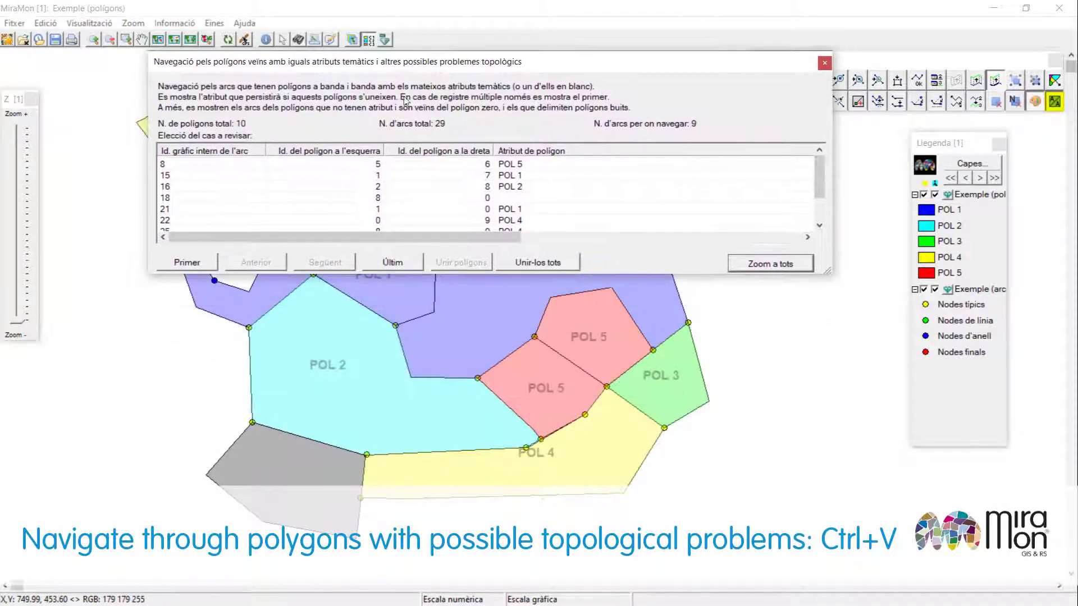
click(364, 169)
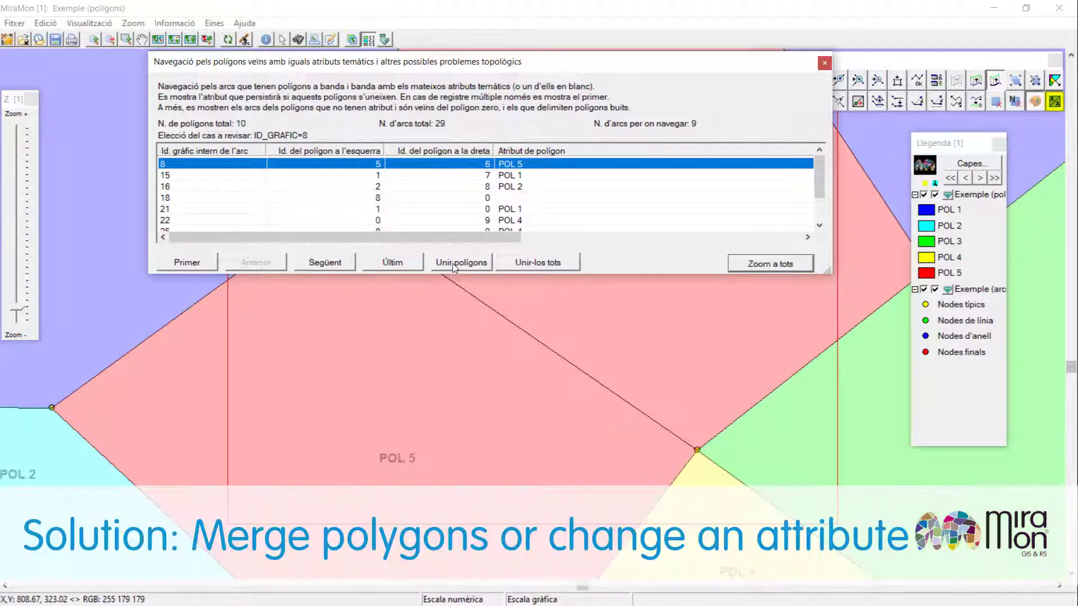
click(452, 264)
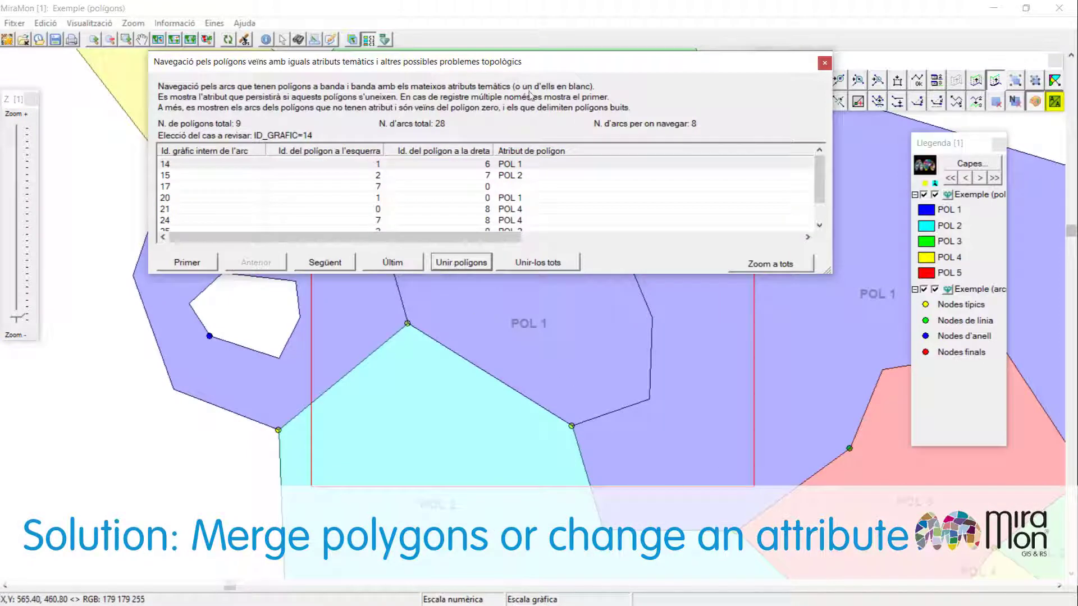
Change the attribute of the inner POL 1 polygon bordering POL 2 to POL 4
drag(512, 66, 530, 174)
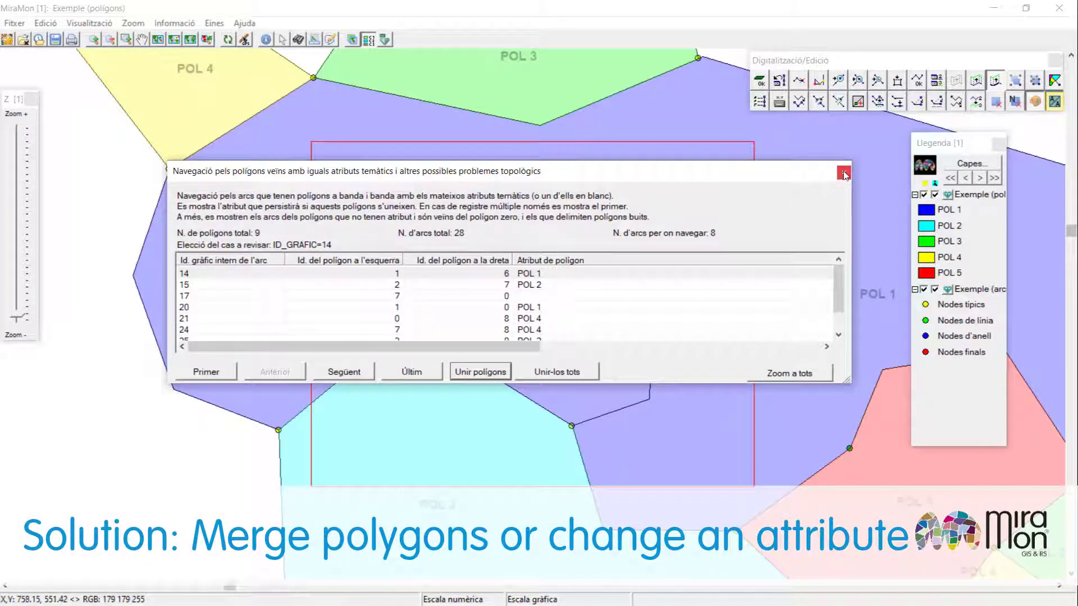
click(844, 173)
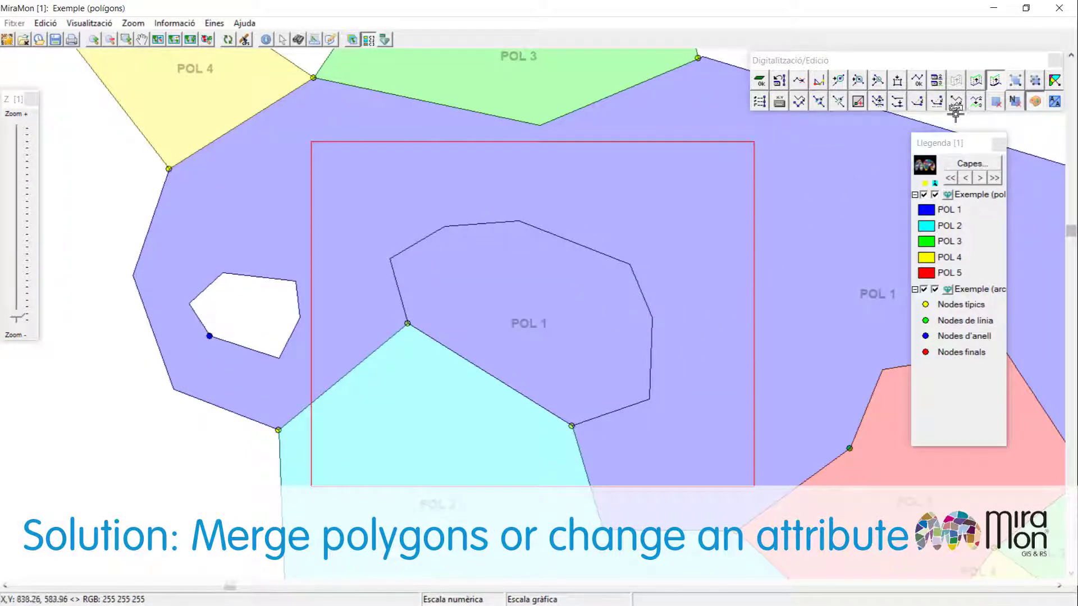
click(977, 102)
click(533, 342)
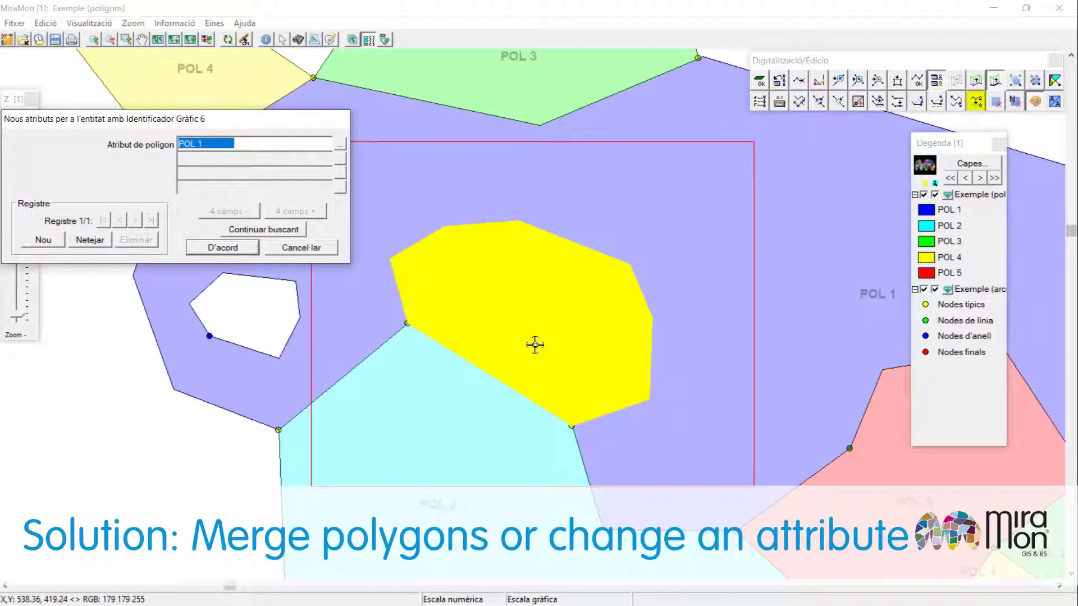
text(POL)
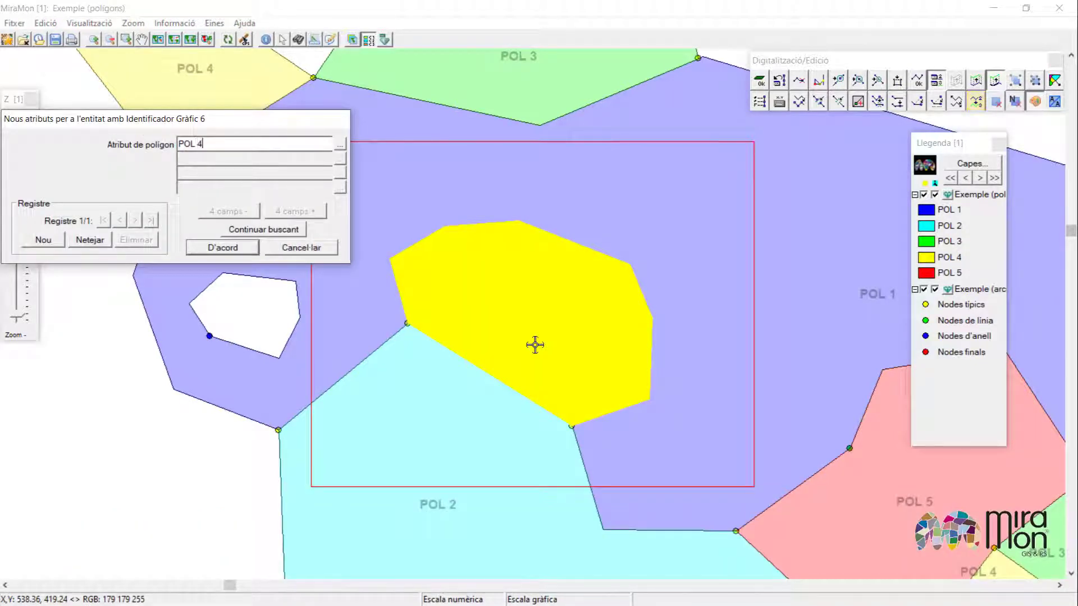
key(Return)
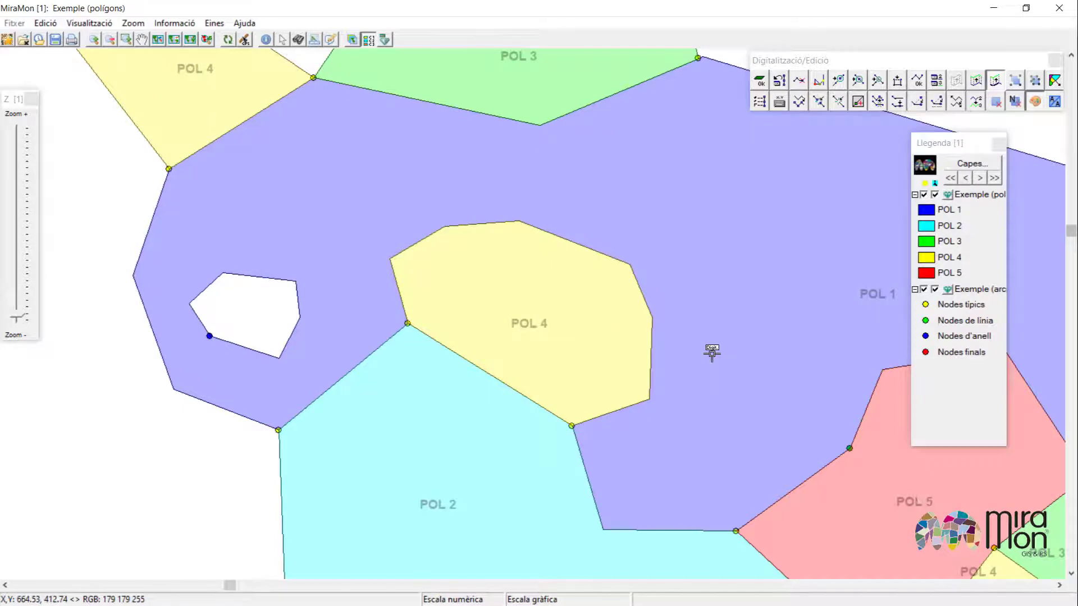
Locate the grey polygon without an attribute through the topology check and set its attribute to POL 5
click(403, 276)
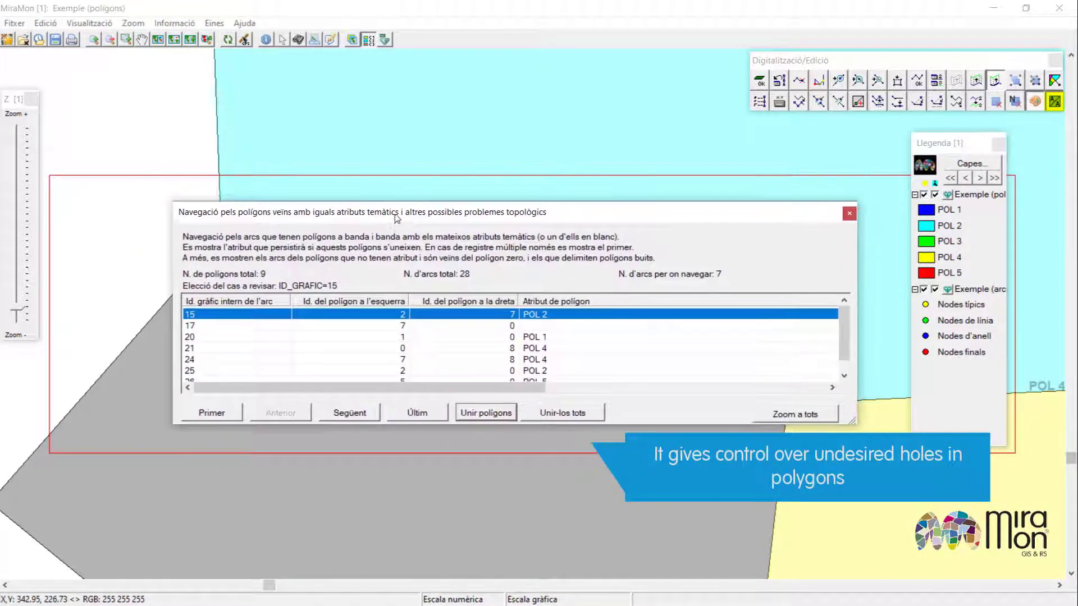
click(446, 157)
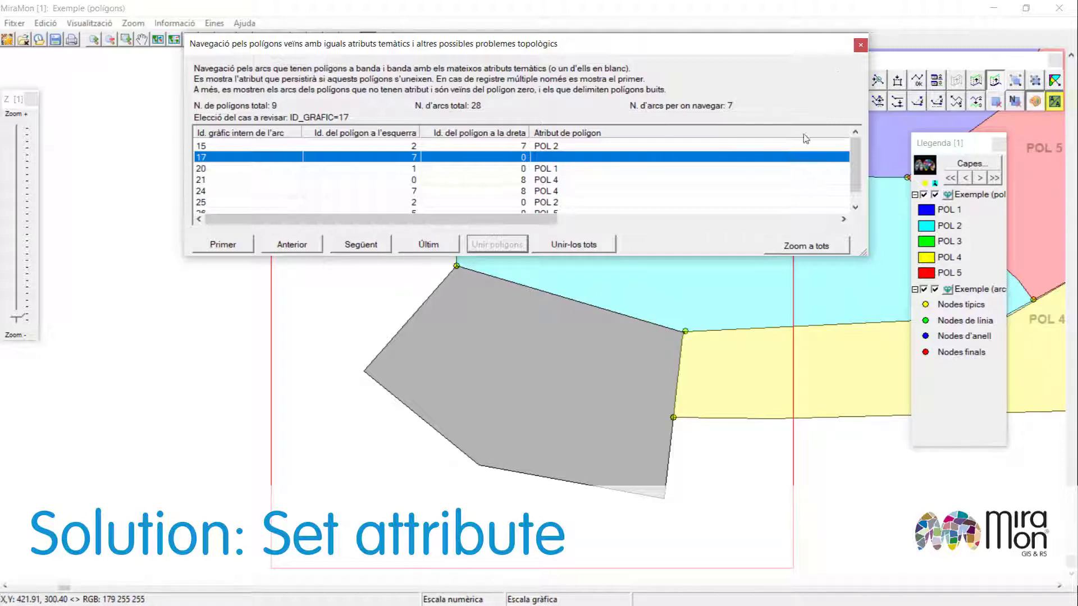
click(860, 47)
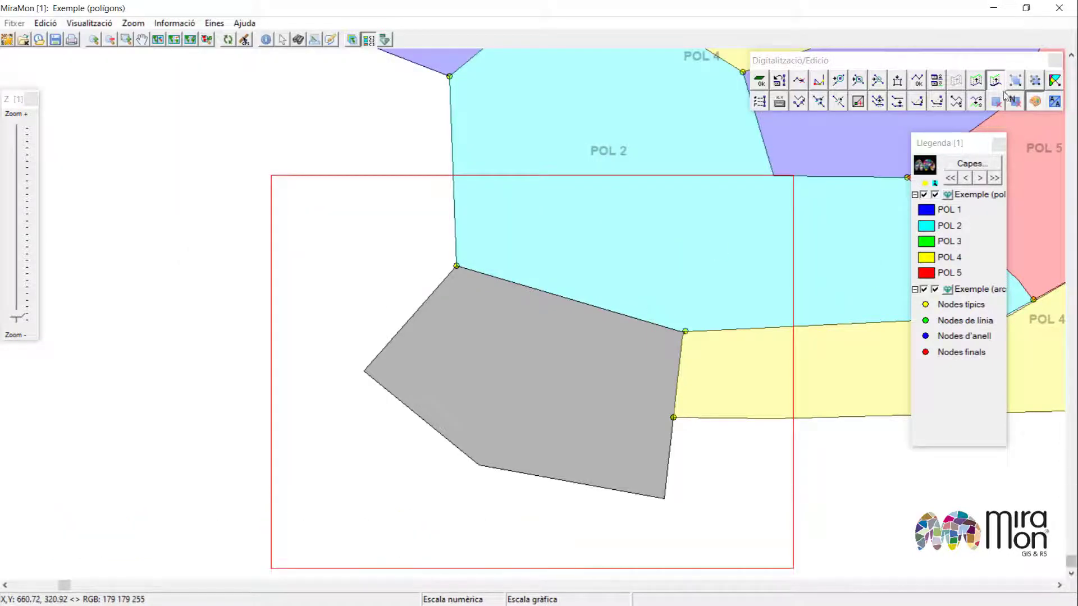
key(ctrl+F4)
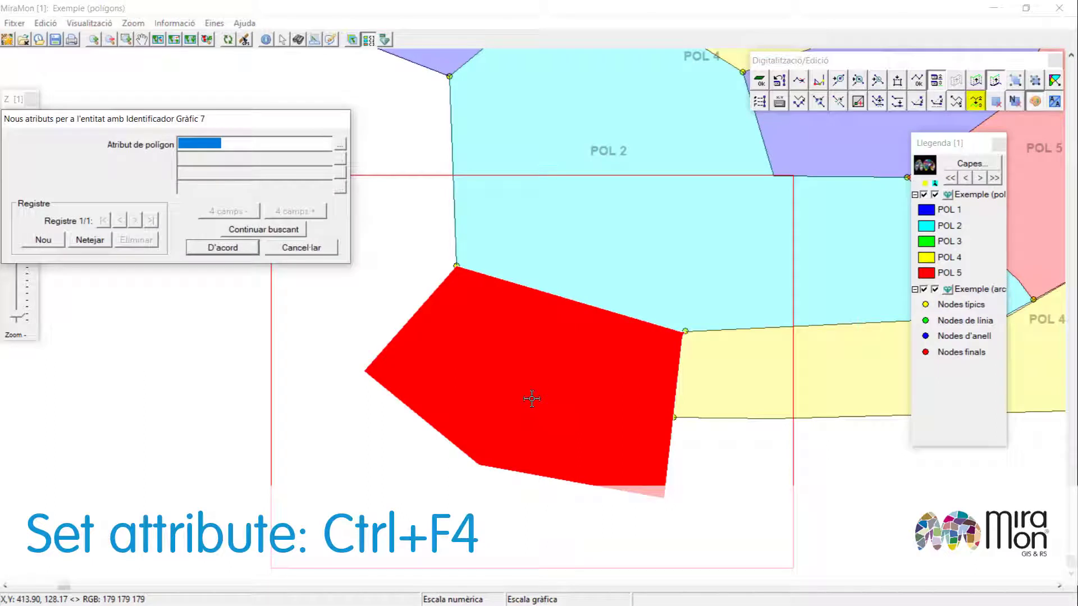
text(POL 5)
click(232, 249)
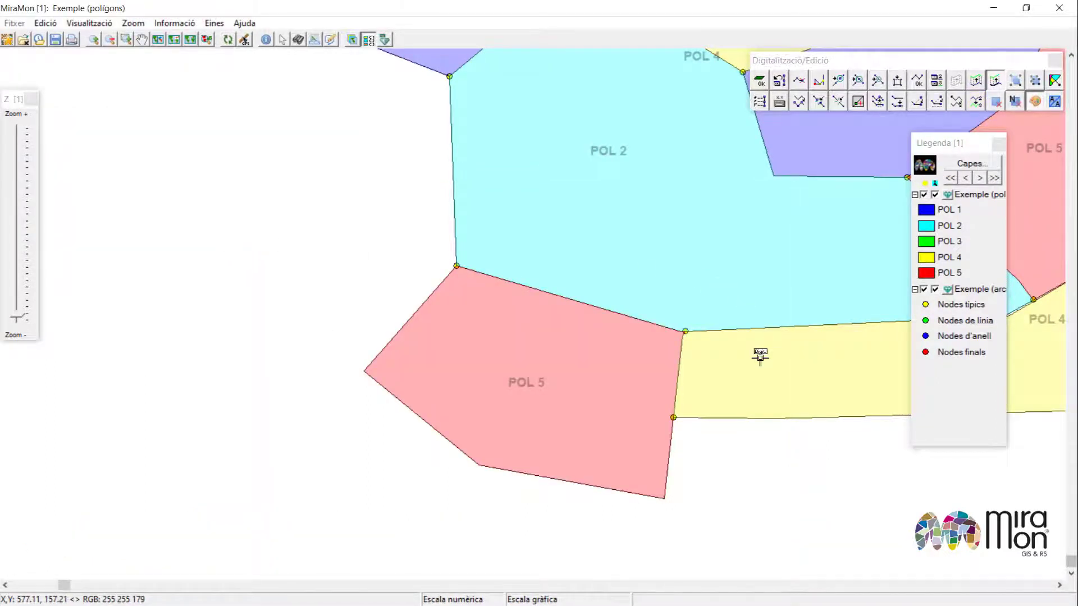
Locate the hole inside POL 1 through the topology check and add a new polygon in it
click(491, 147)
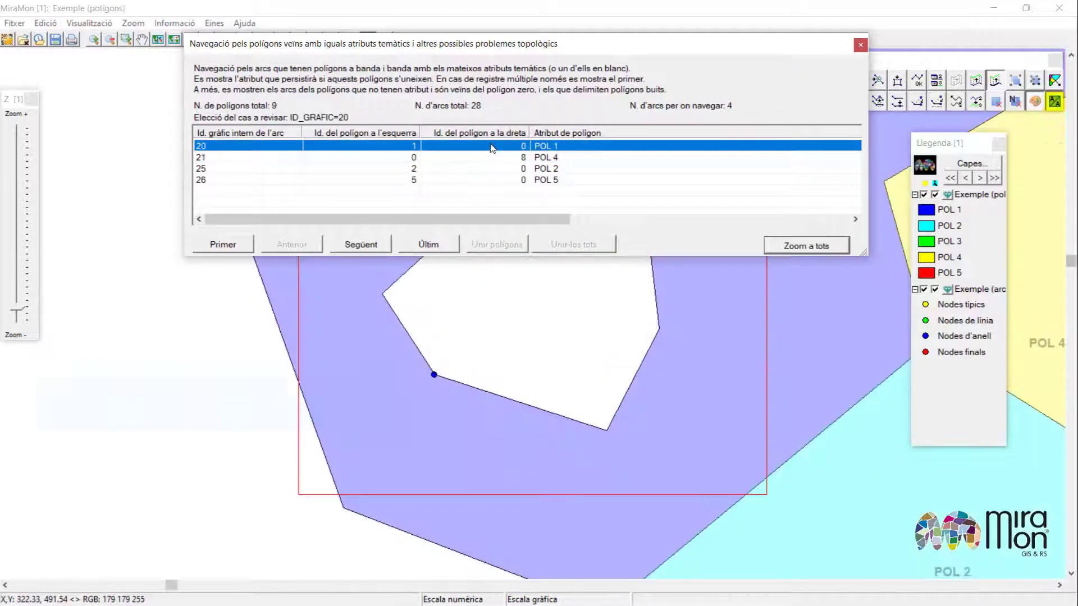
mouse_move(481, 54)
mouse_down()
mouse_move(475, 10)
mouse_move(465, 47)
mouse_up()
click(842, 40)
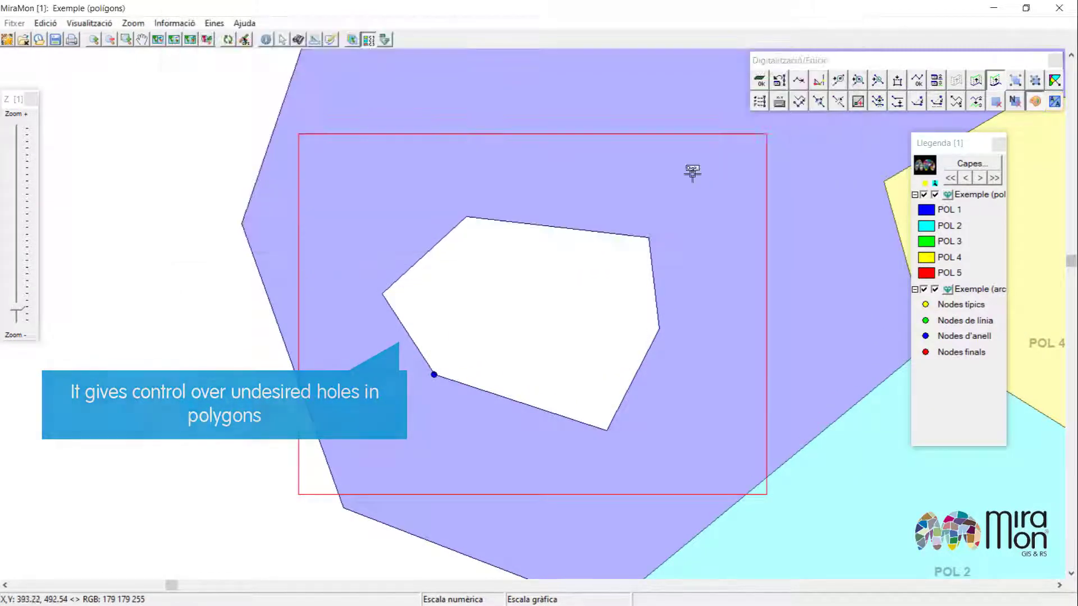
click(497, 317)
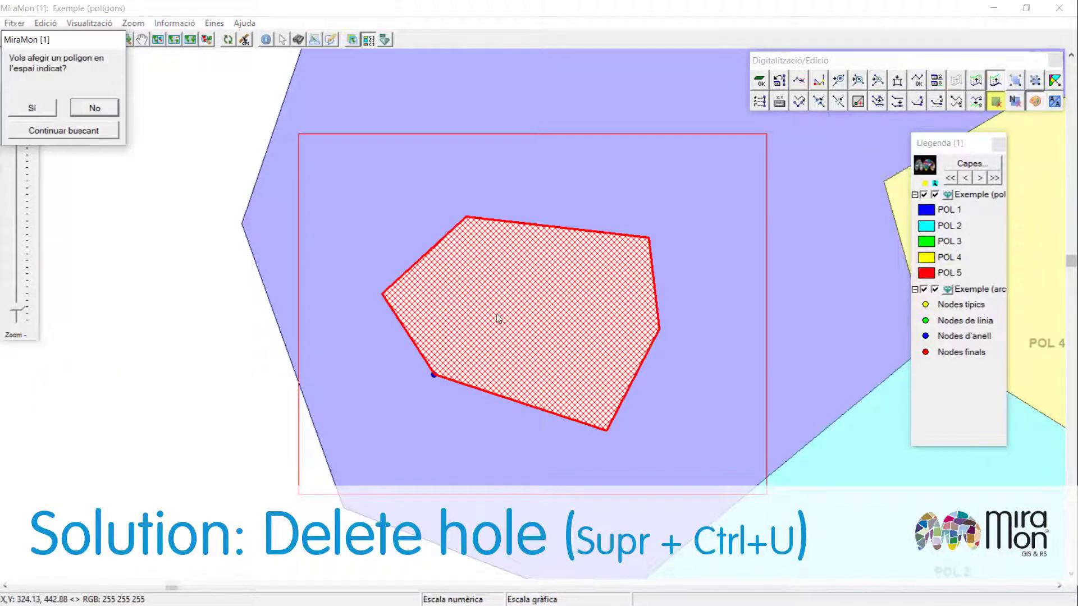
click(32, 108)
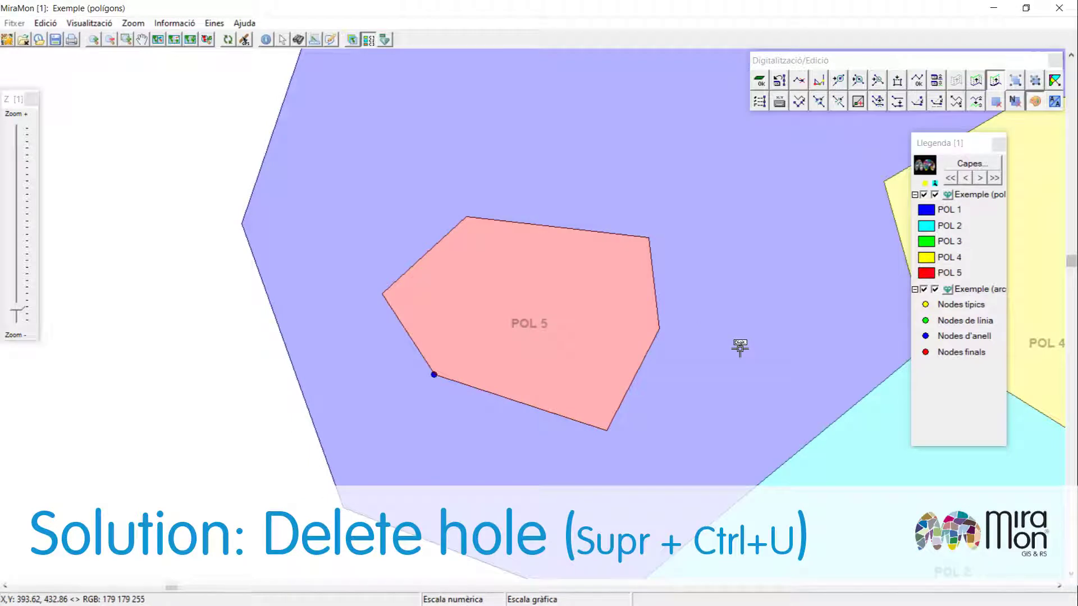
Merge POL 1 with the polygon that fills its hole, conserving the attributes of the first polygon
key(ctrl+u)
click(553, 321)
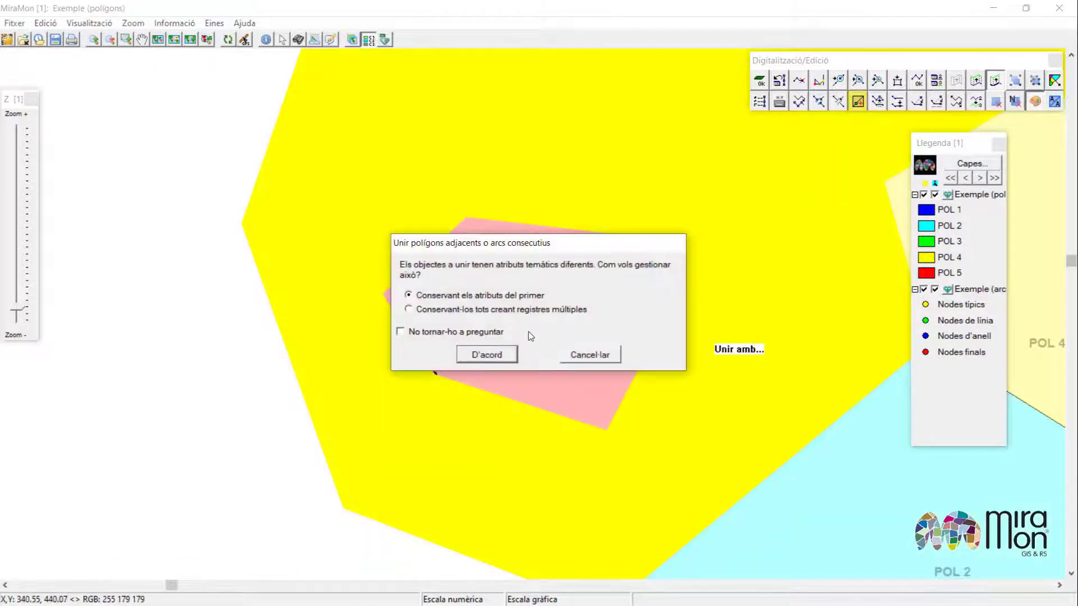
click(486, 355)
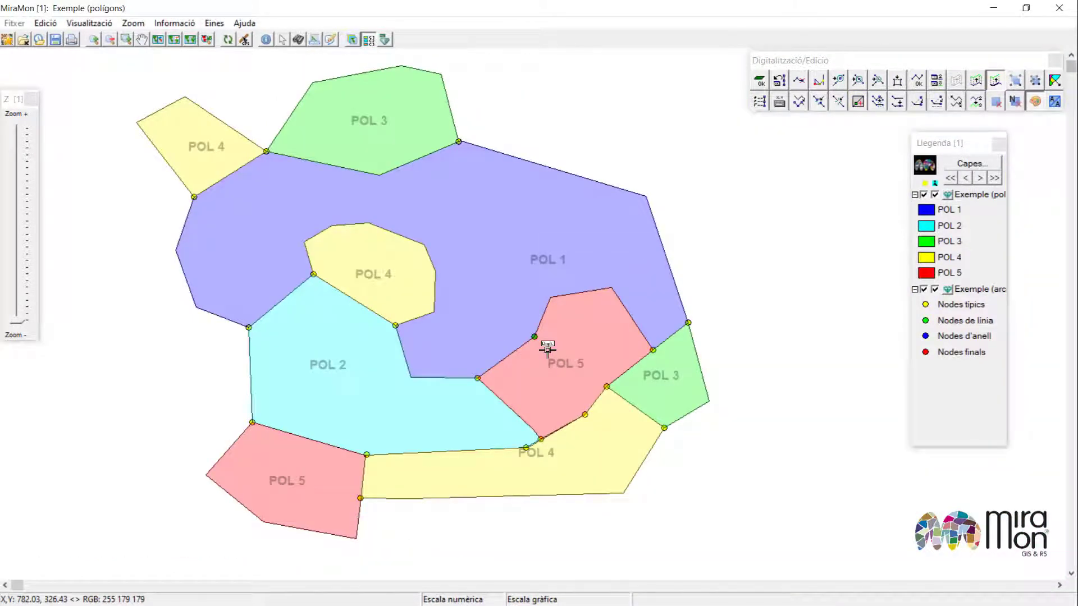
Review the remaining topology cases around the sliver between POL 2, POL 4 and POL 5, and add a polygon in the sliver
key(ctrl+n)
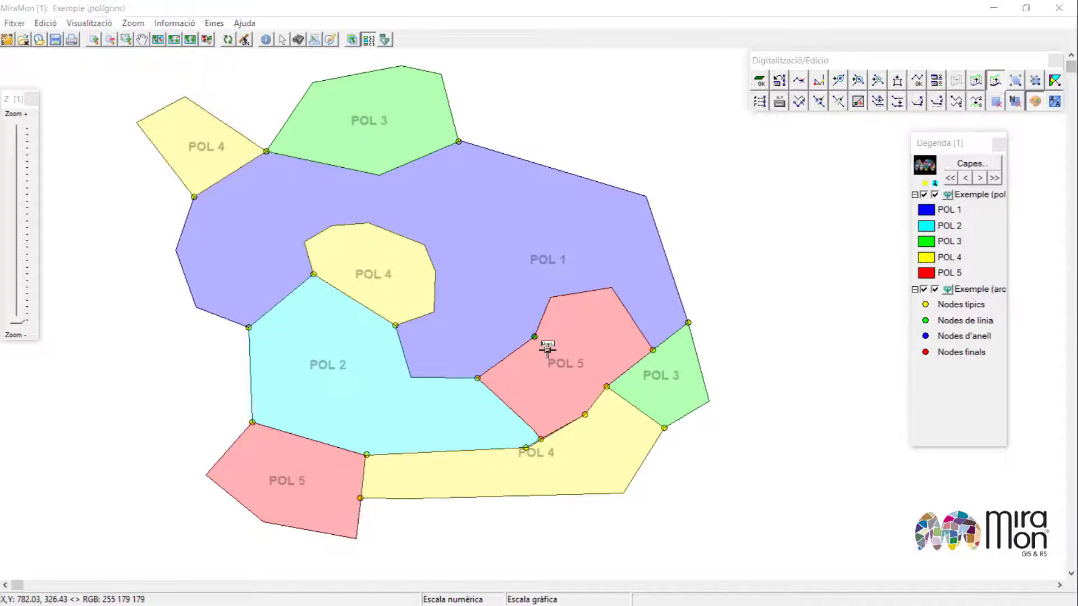
click(450, 145)
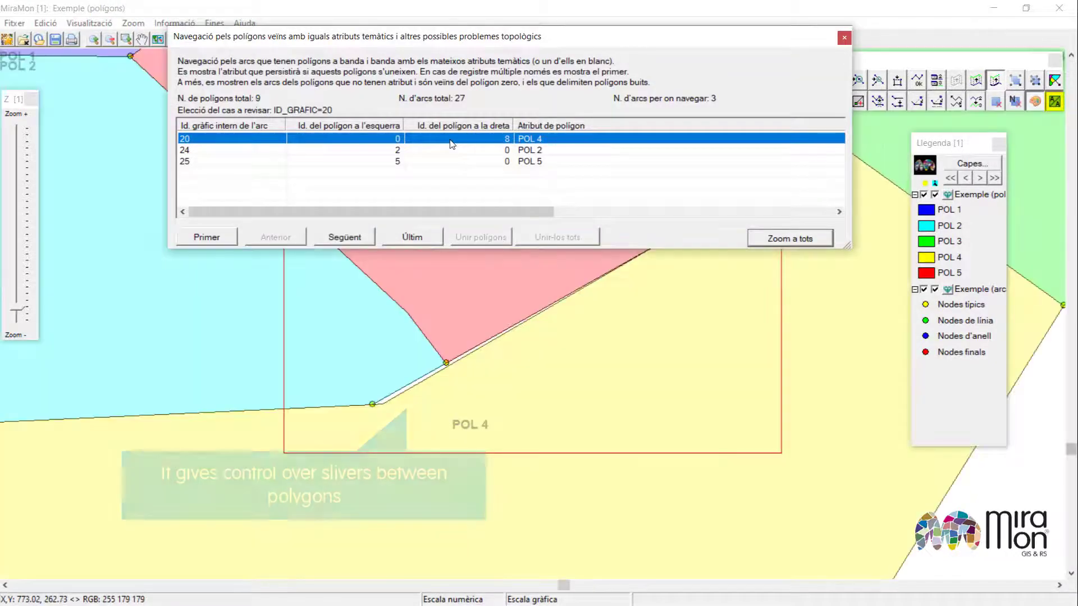
drag(509, 28, 449, 3)
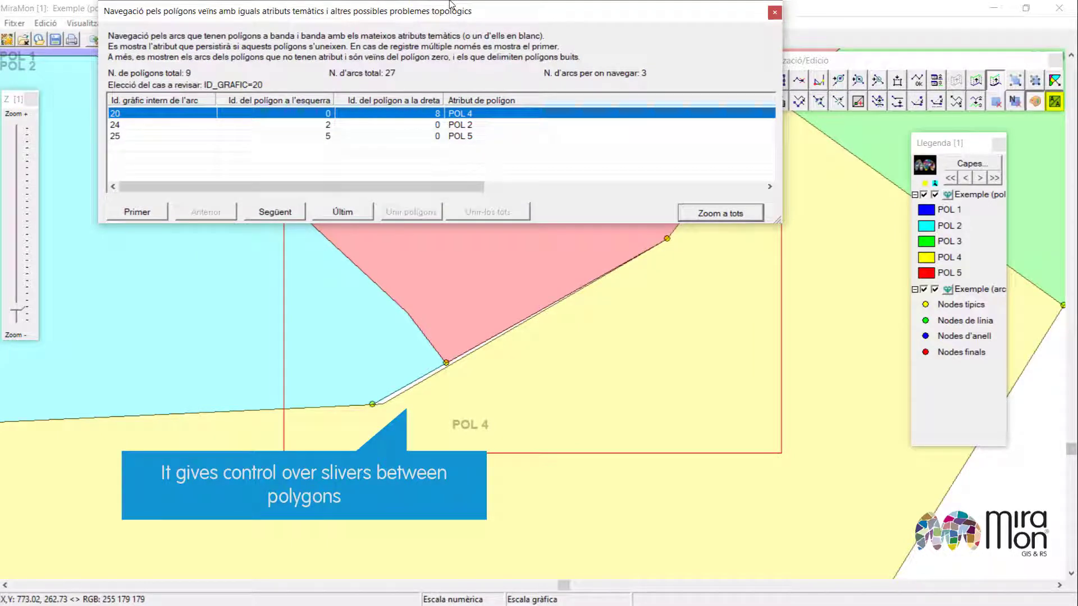
click(329, 126)
click(344, 138)
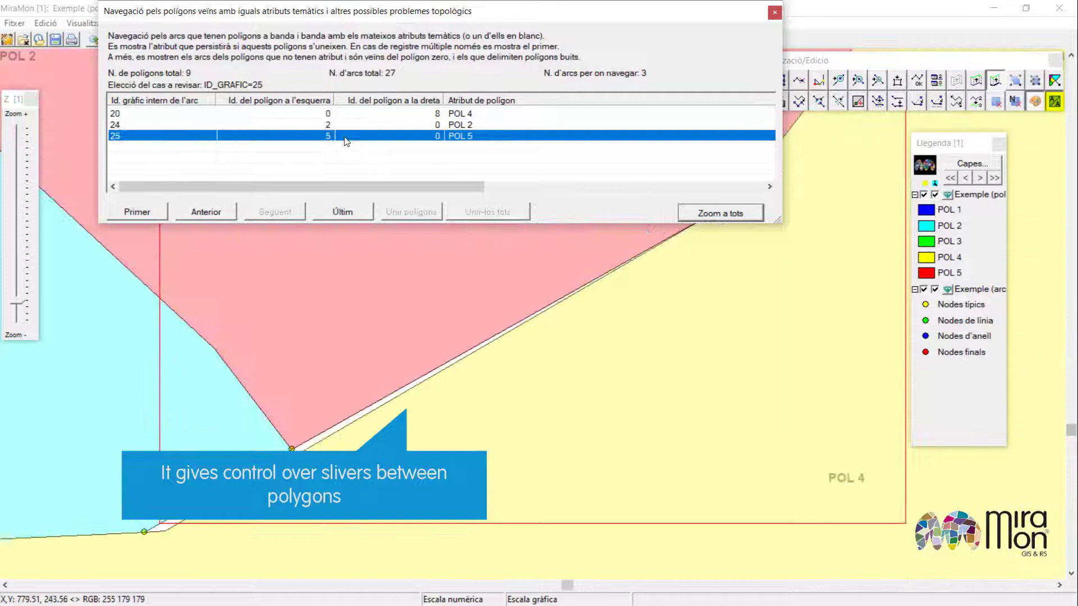
click(386, 115)
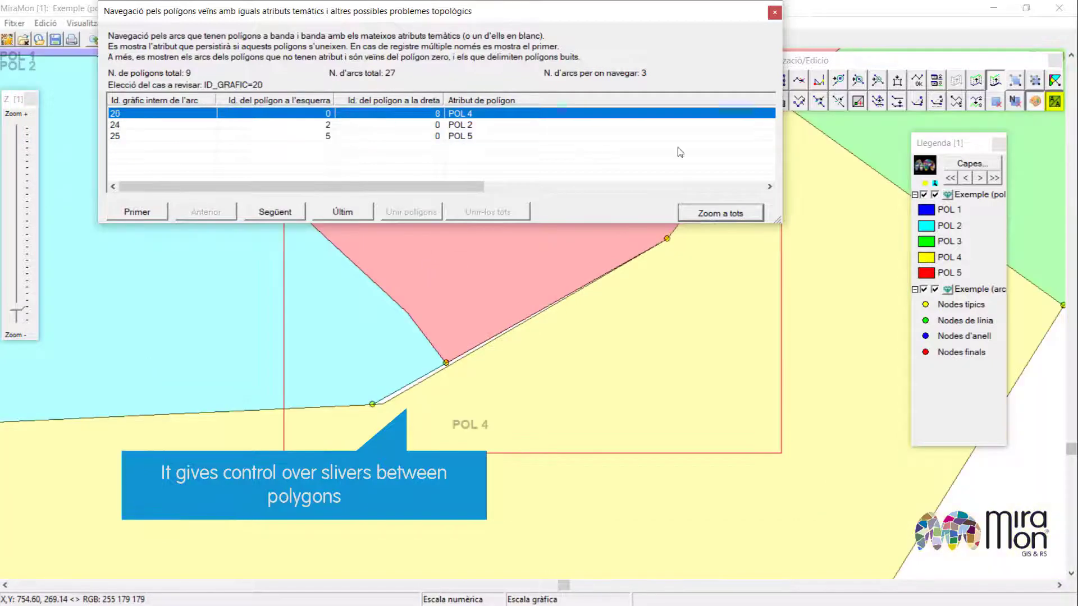
click(775, 13)
scroll(421, 377, up, 2)
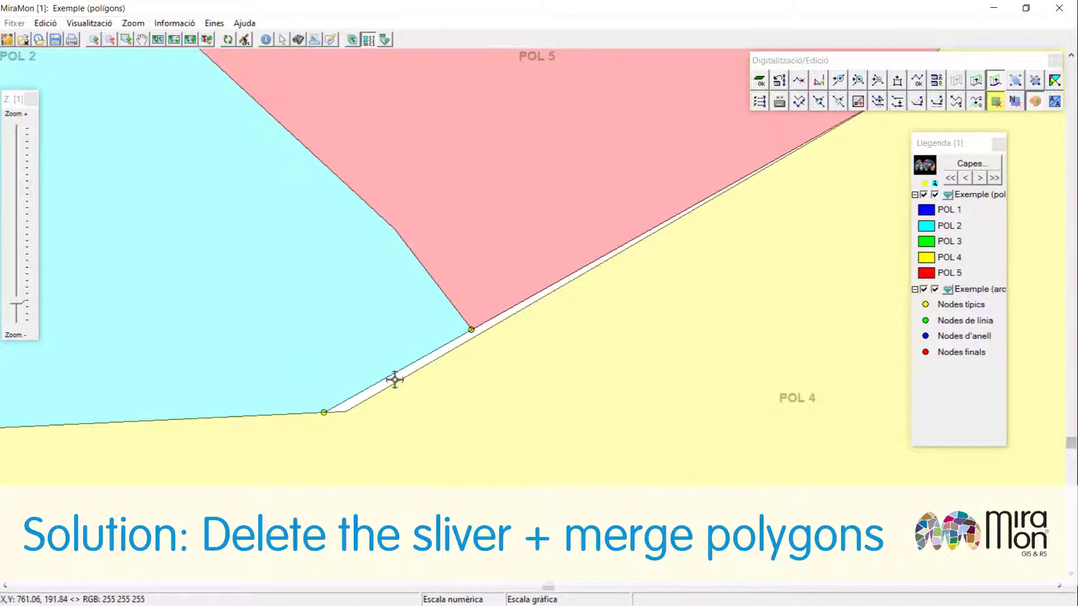
click(395, 379)
scroll(397, 382, down, 2)
click(53, 110)
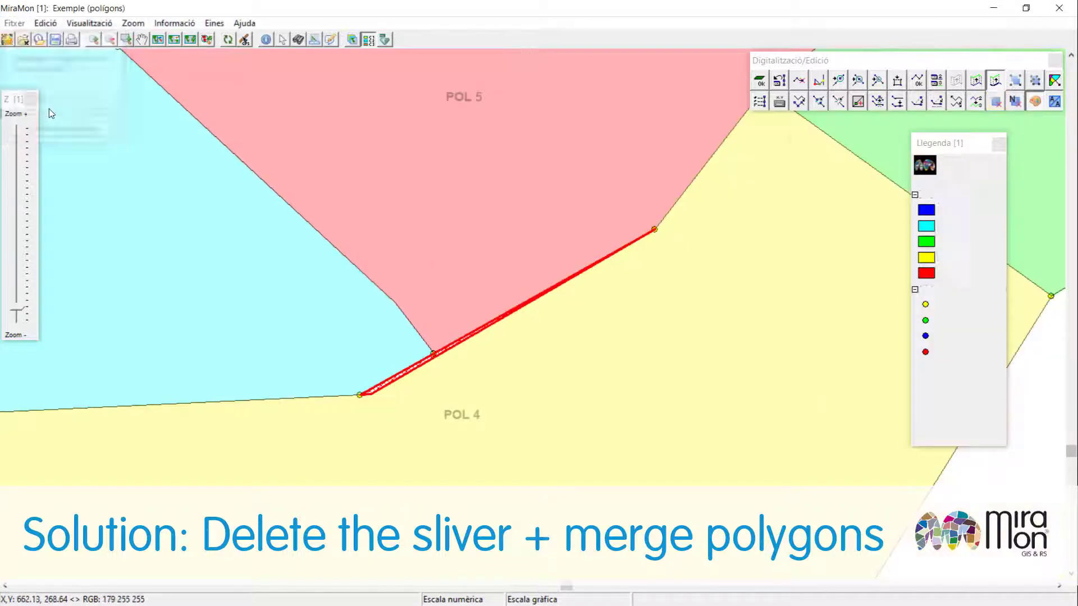
Merge POL 4 with the sliver polygon, conserving the attributes of POL 4
click(492, 380)
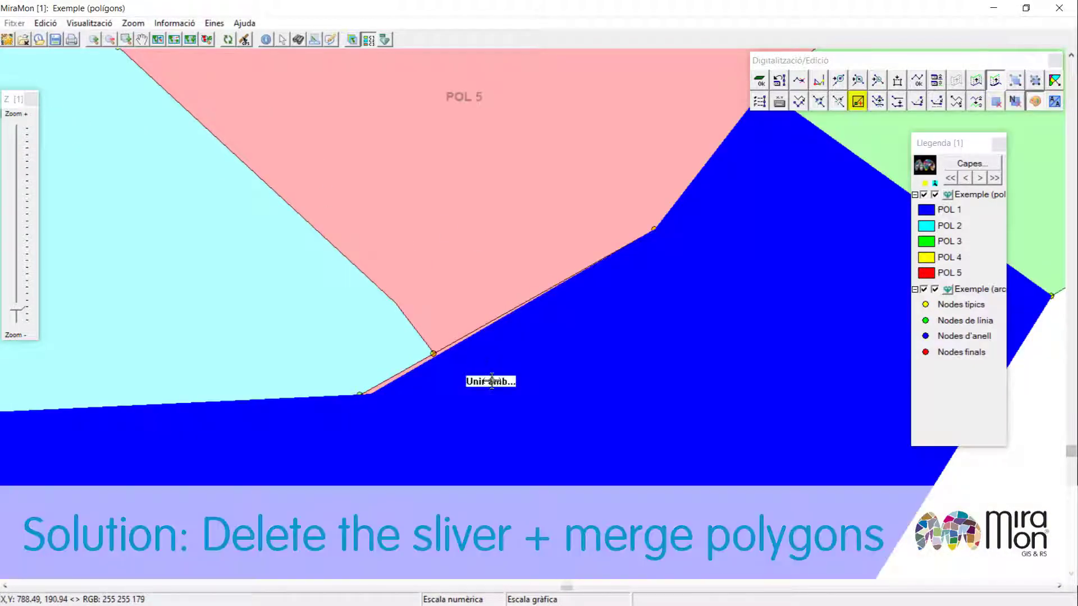
click(392, 375)
click(508, 354)
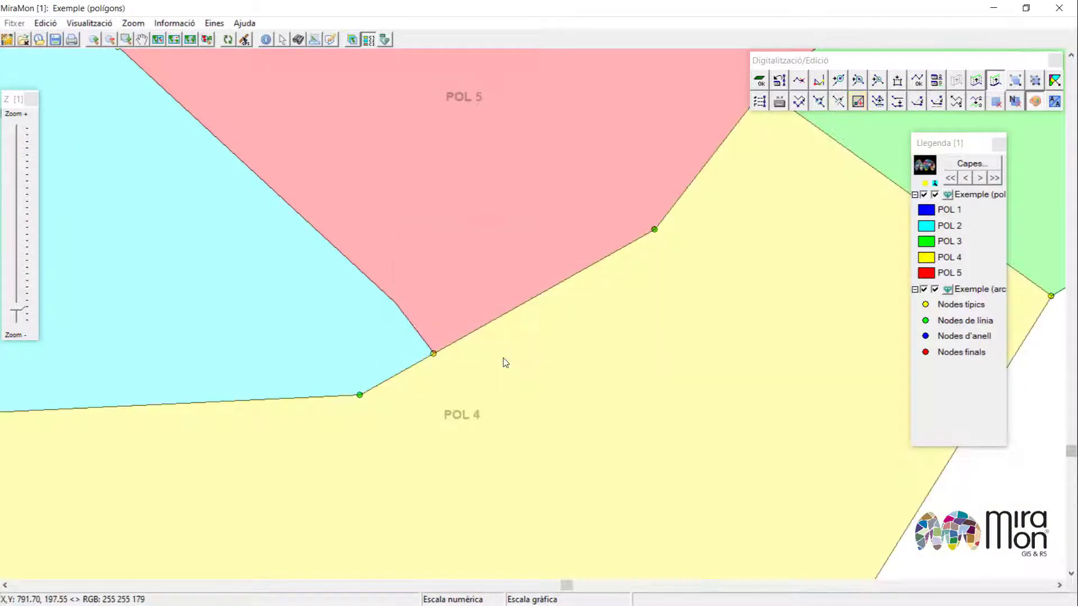
Close the topology problem navigation and finish digitizing the Exemple polygon layer
scroll(517, 397, down, 2)
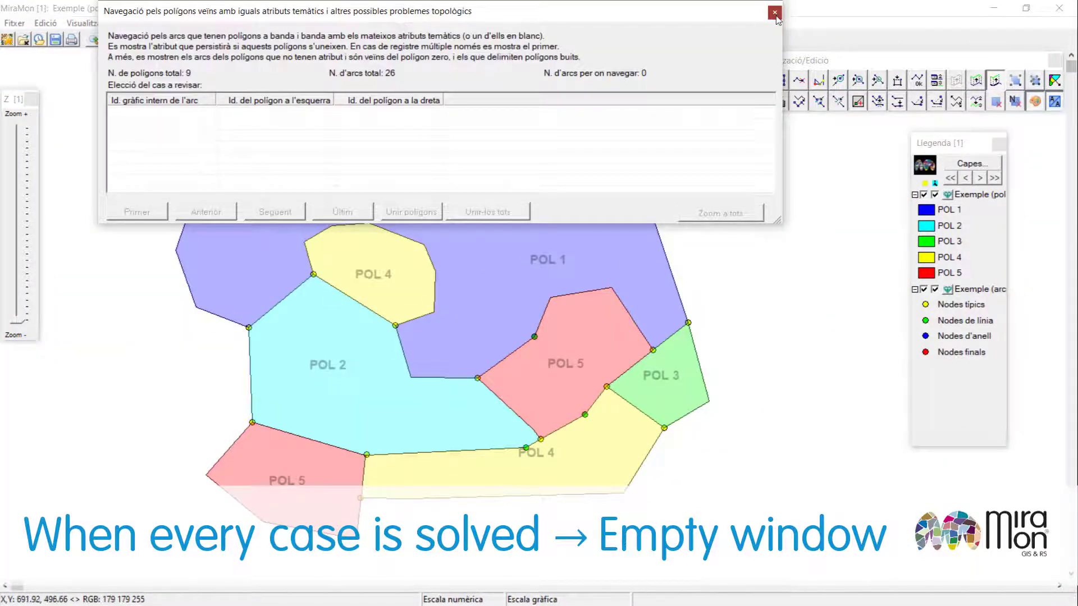
click(775, 14)
key(F2)
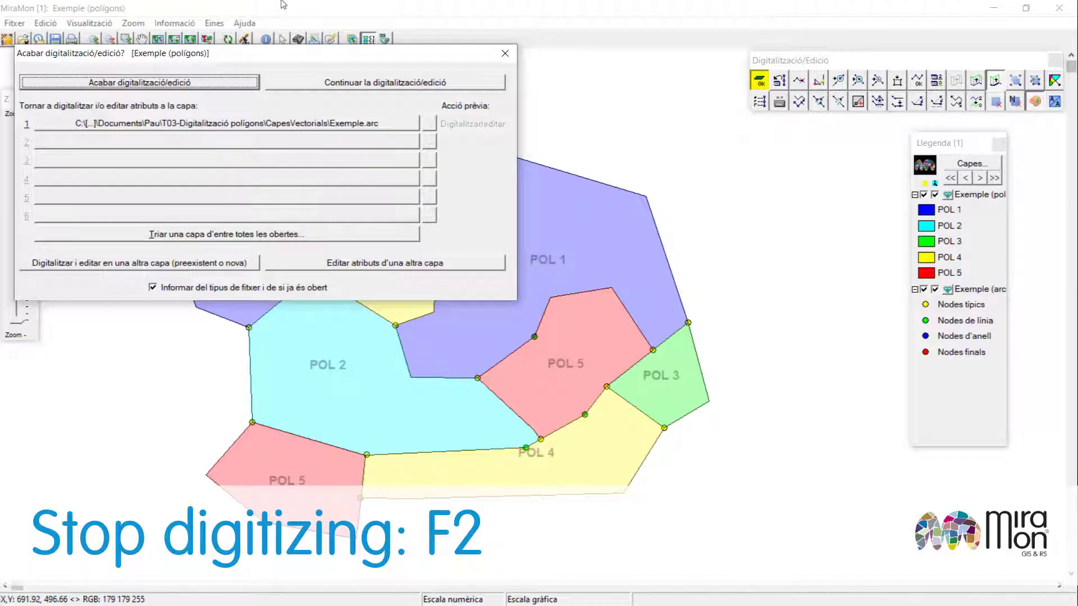
click(139, 83)
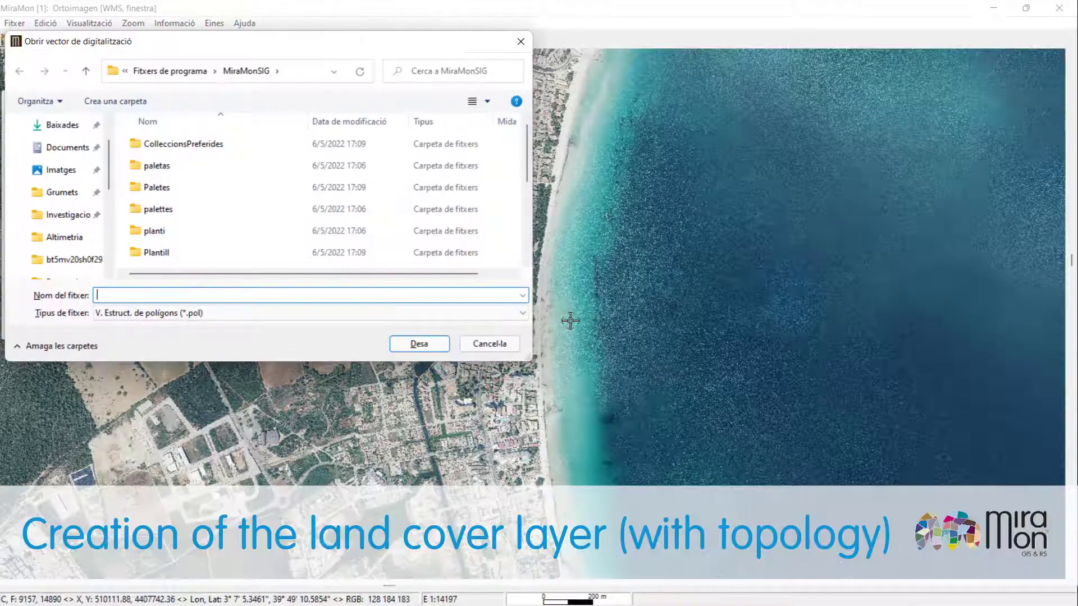
Create a structured polygon vector file named Cobertes_sol_Alcudia in the CapesVectorials folder
click(67, 196)
double_click(168, 166)
double_click(190, 188)
double_click(181, 167)
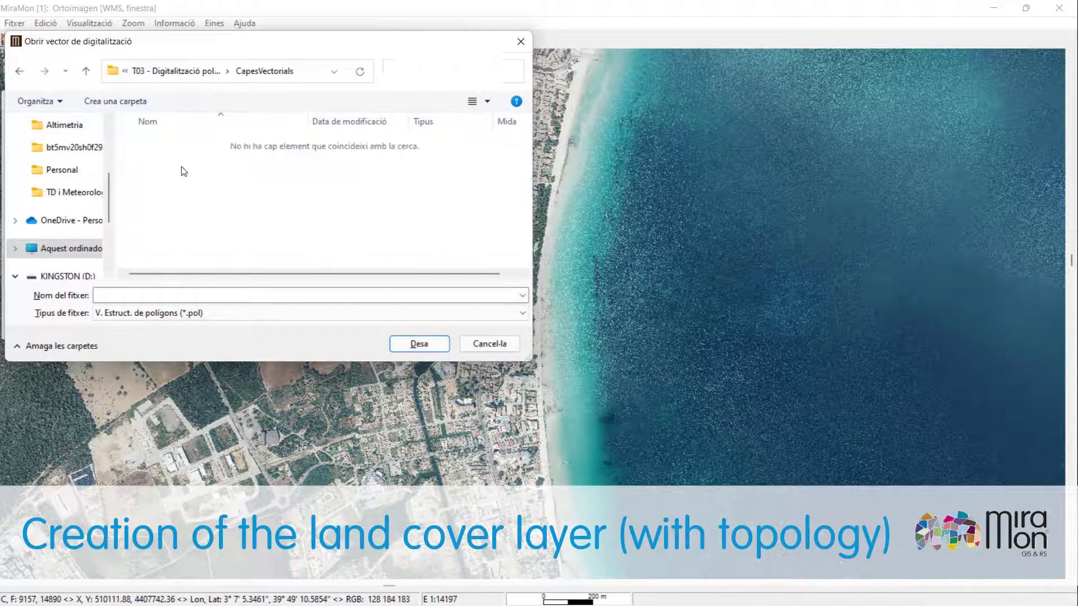
click(265, 301)
text(Co)
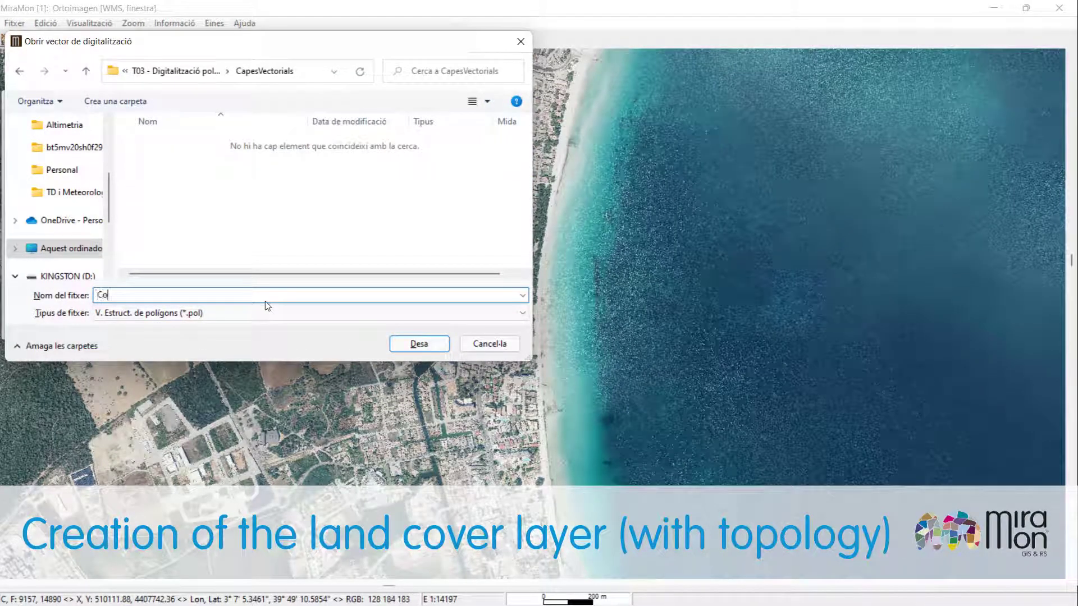
text(bertes_sol_Alcudia)
click(418, 343)
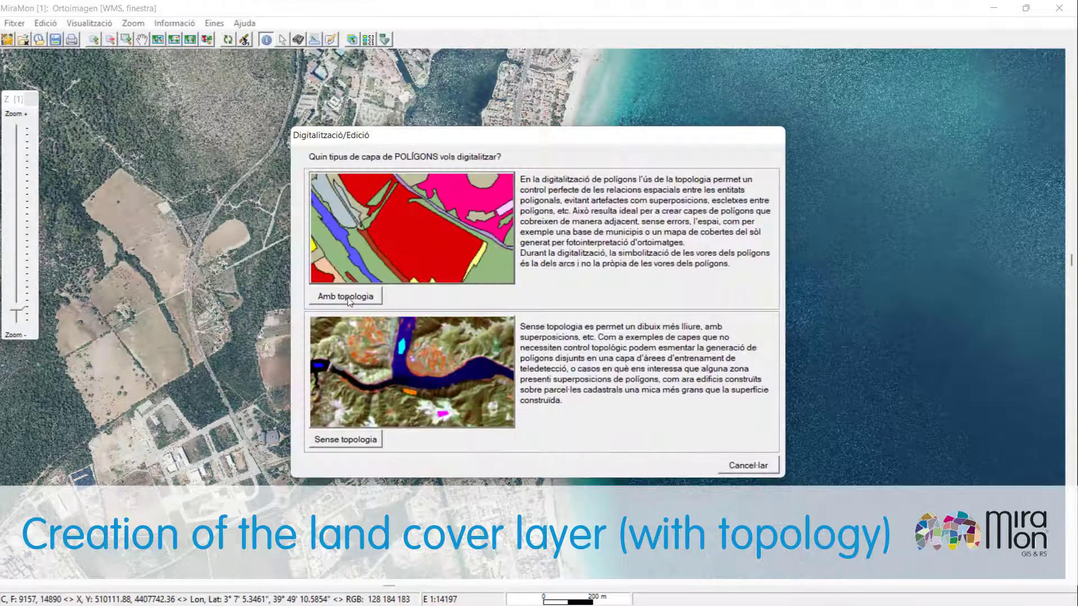
Make the new polygon layer topological, skip editing the arc layer properties, and title it "Cobertes del sòl d'Alcúdia"
click(345, 297)
key(Return)
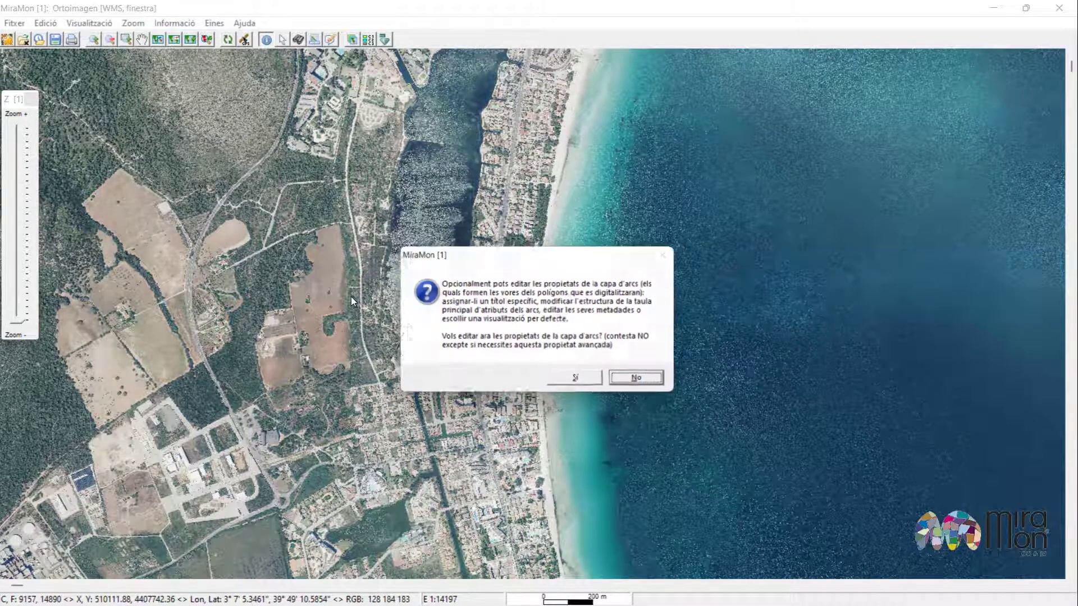
click(644, 381)
text(C)
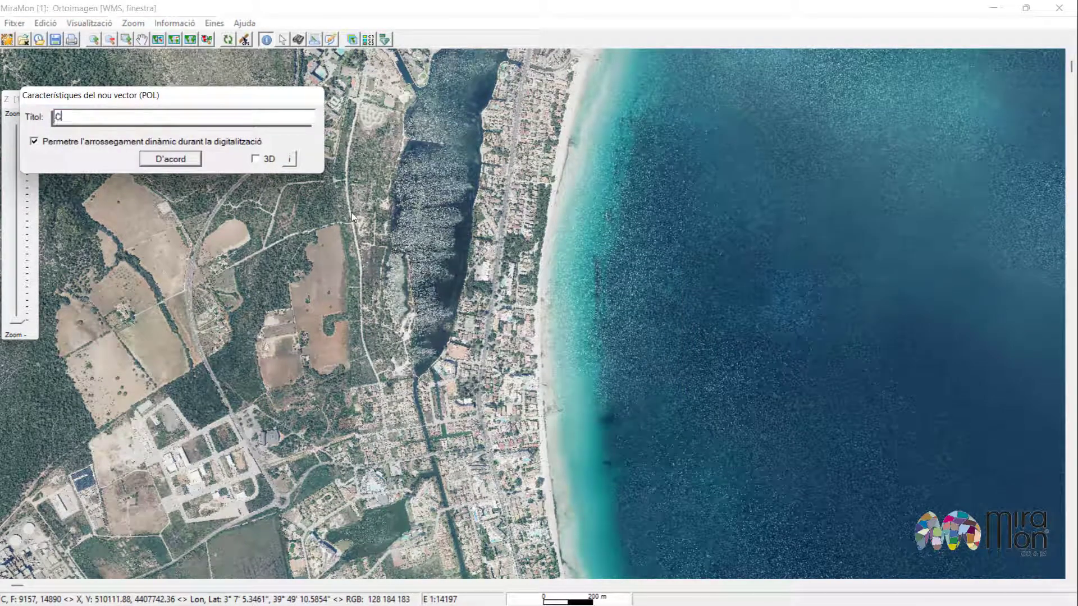
text(obertes del sòl d'Alcudia)
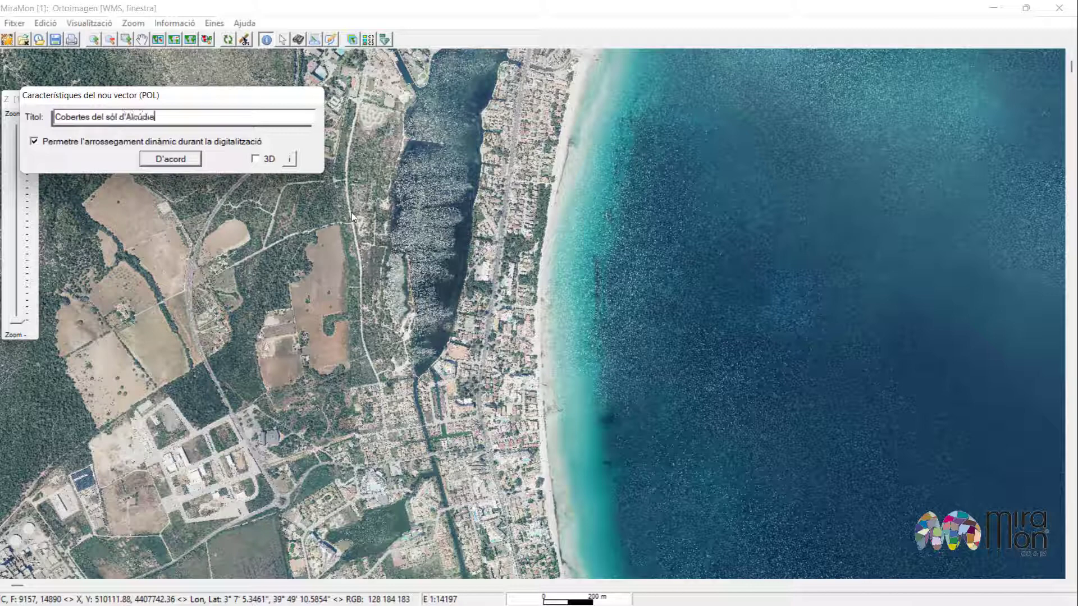
click(194, 164)
Add the character field CODI_TIPUS with descriptor "Codi del tipus de coberta" and size 2, then open the layer metadata for editing
click(366, 189)
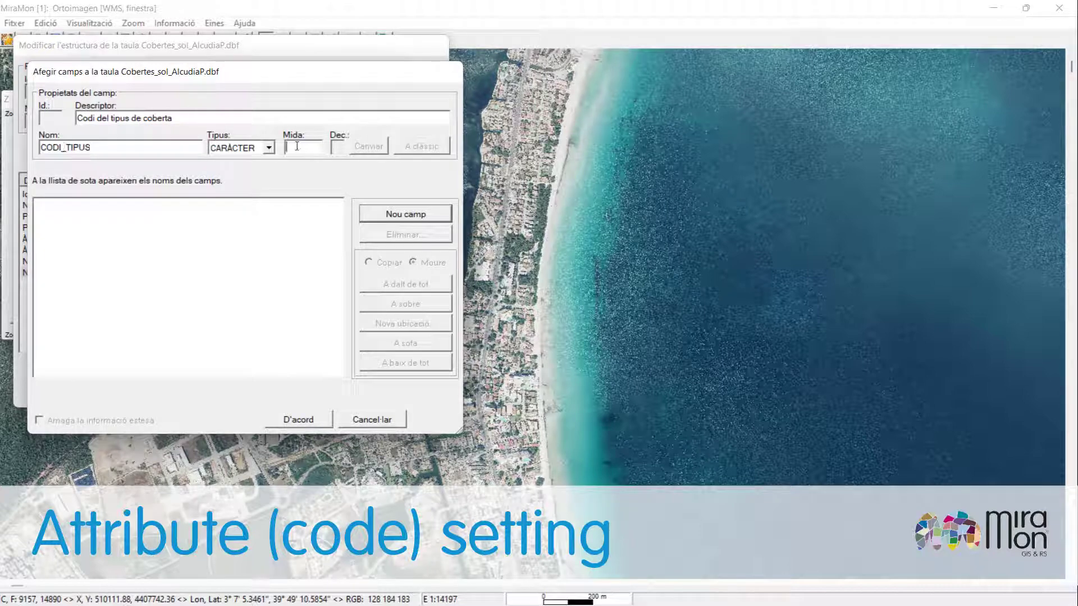
click(413, 216)
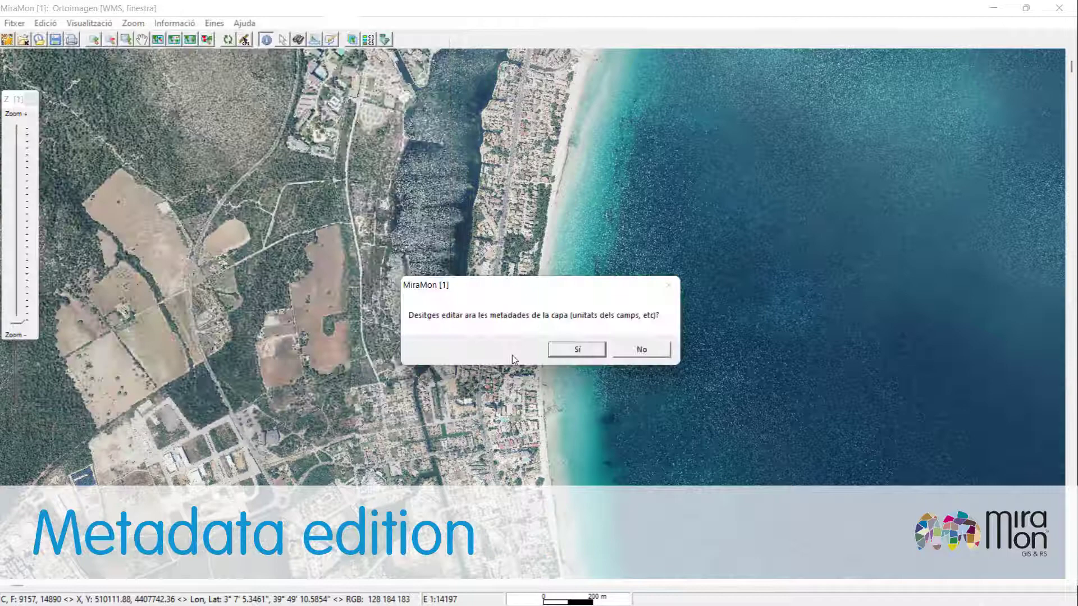
click(567, 351)
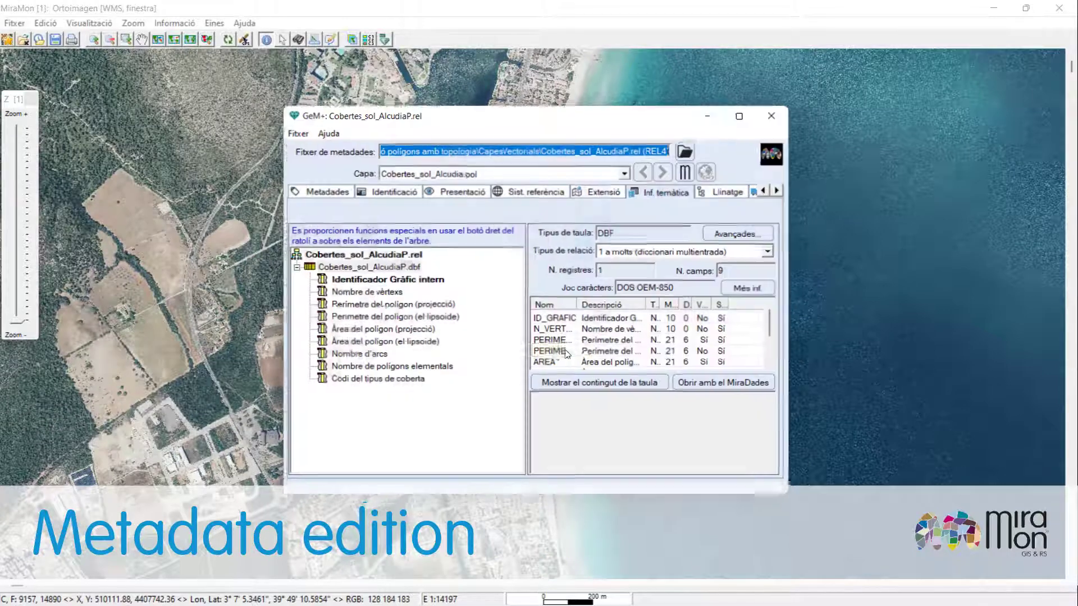
Link the "Codi del tipus de coberta" field to the thesaurus RelDT03.rel from the "Taules i paletes" folder through a REL link
click(399, 388)
right_click(404, 386)
mouse_move(483, 388)
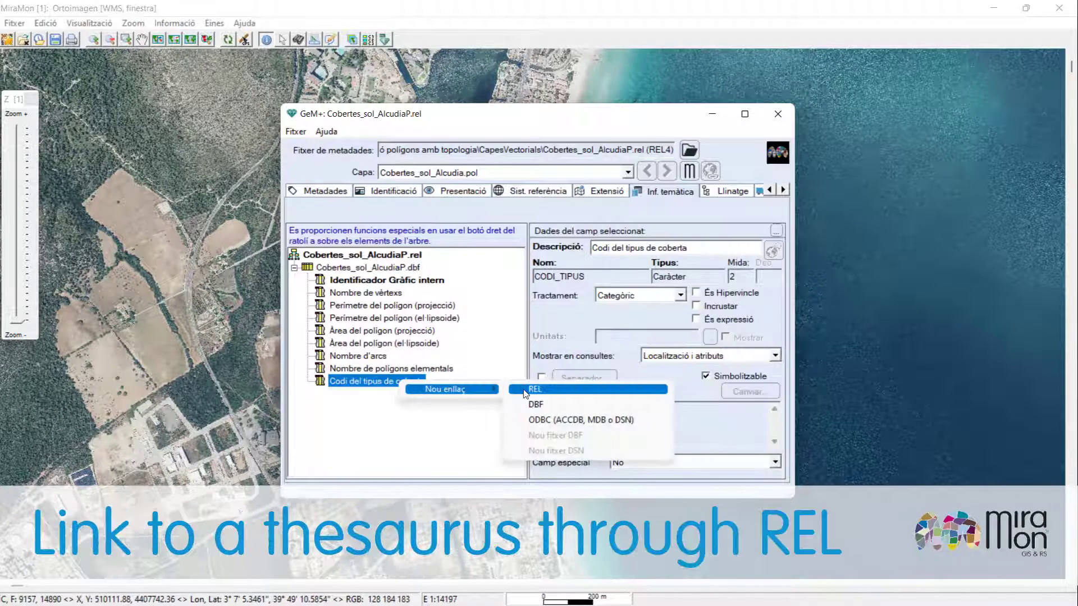
click(524, 391)
click(483, 180)
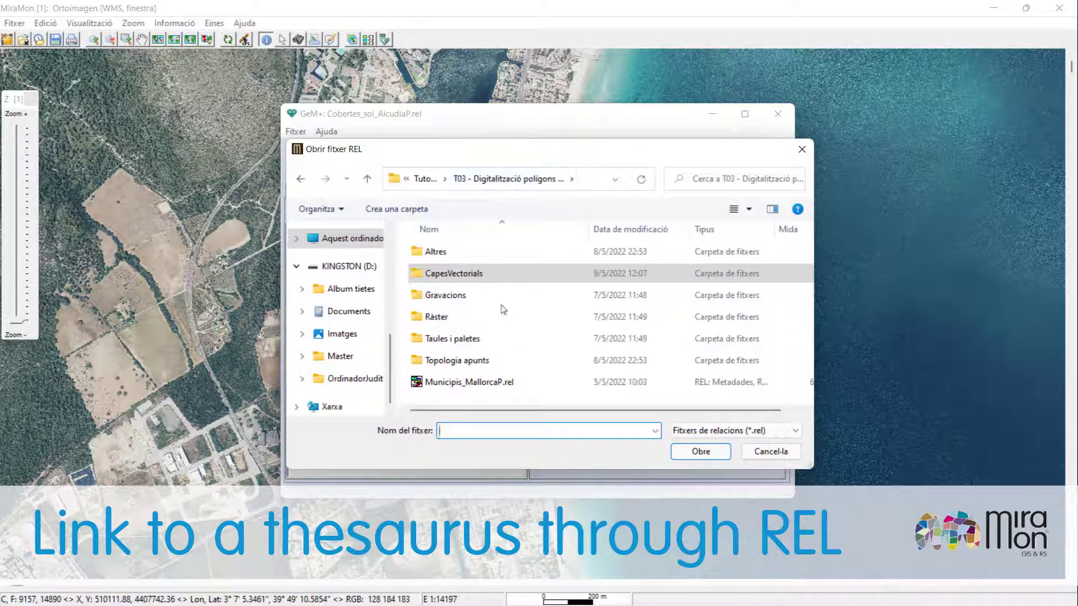
double_click(481, 338)
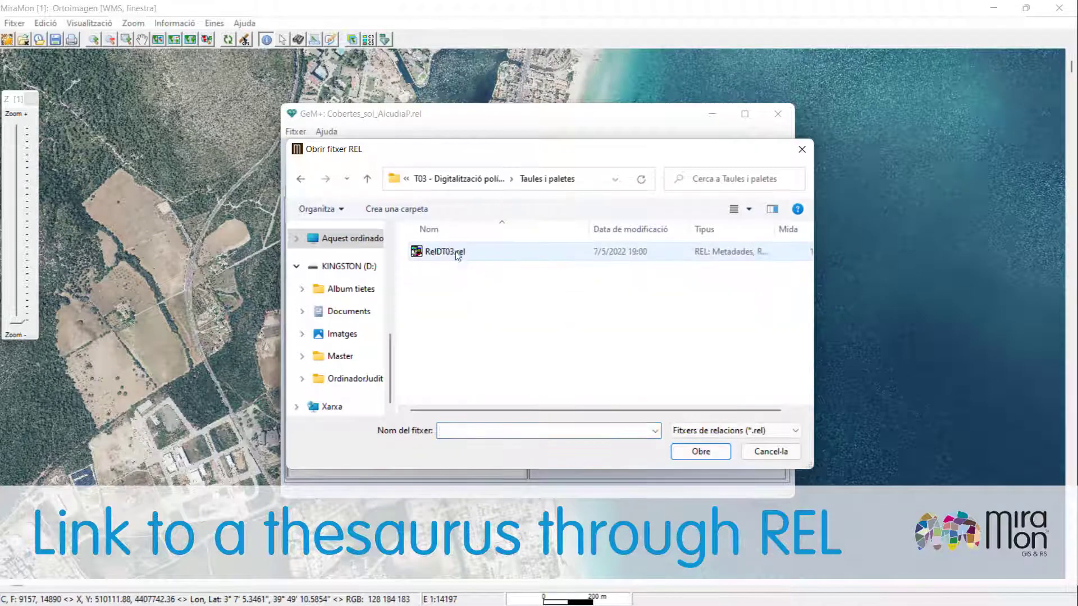
double_click(449, 248)
Check the linked TesaurusT03.dbf table's relation type and records, and save the layer metadata
click(389, 407)
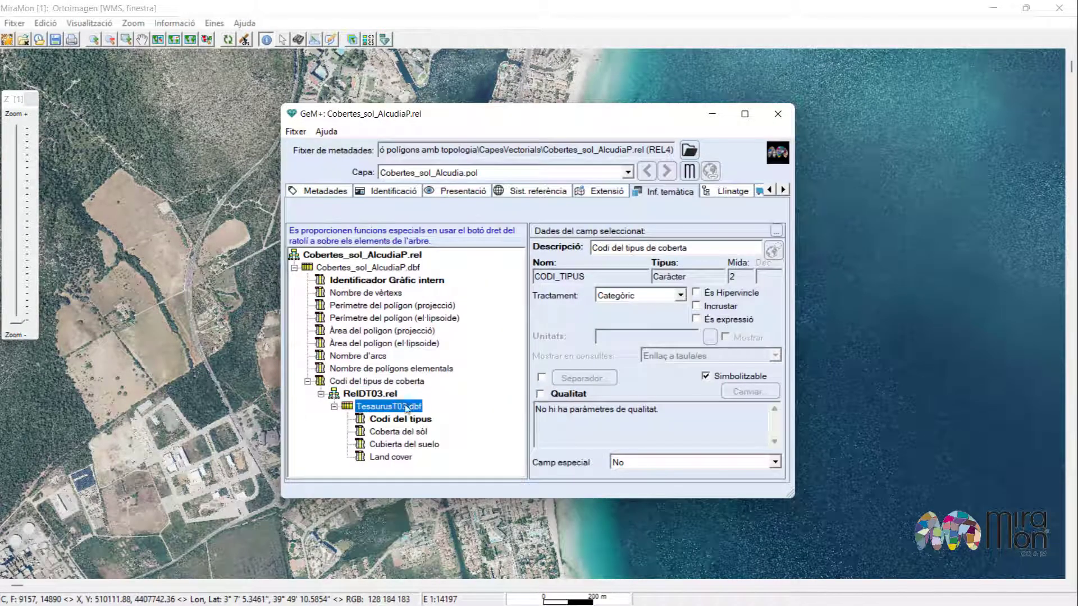
drag(627, 474, 616, 475)
click(295, 132)
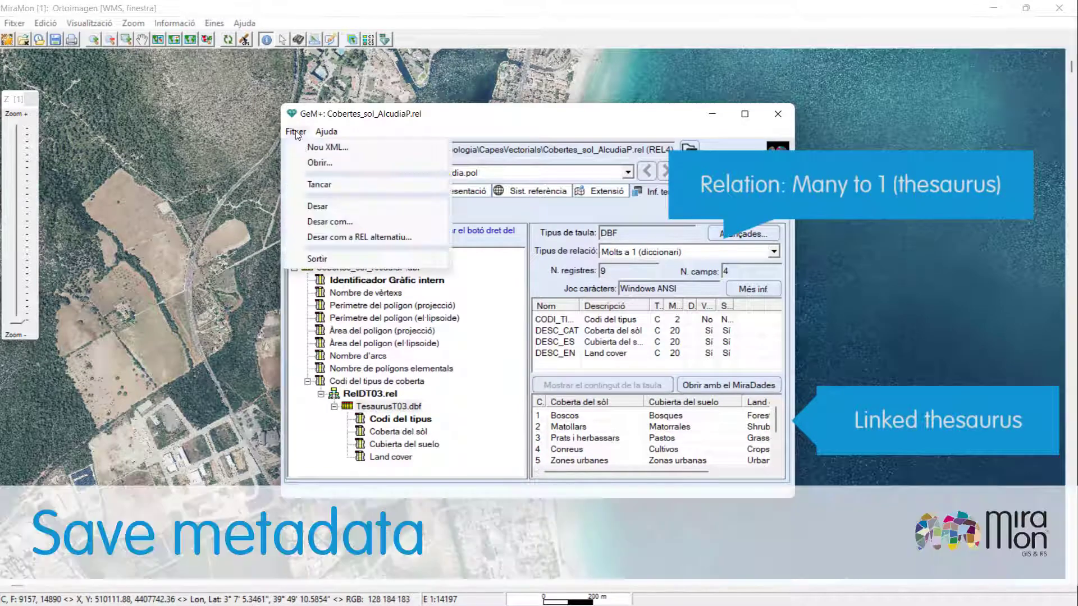
click(324, 206)
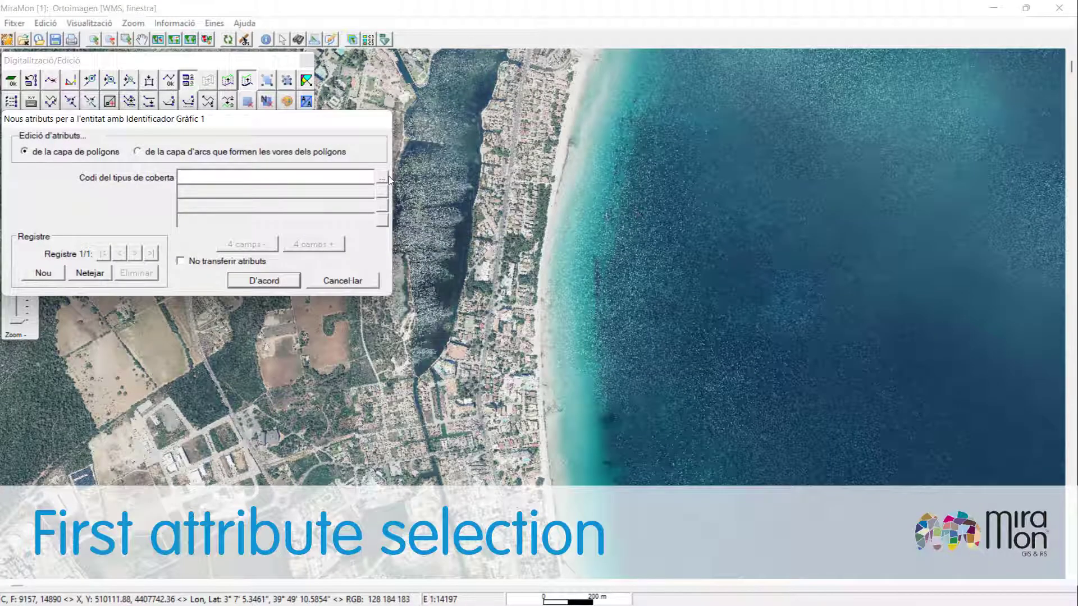
Assign cover type code 5, Zones urbanes, from the thesaurus as the attribute of the first polygon
click(382, 177)
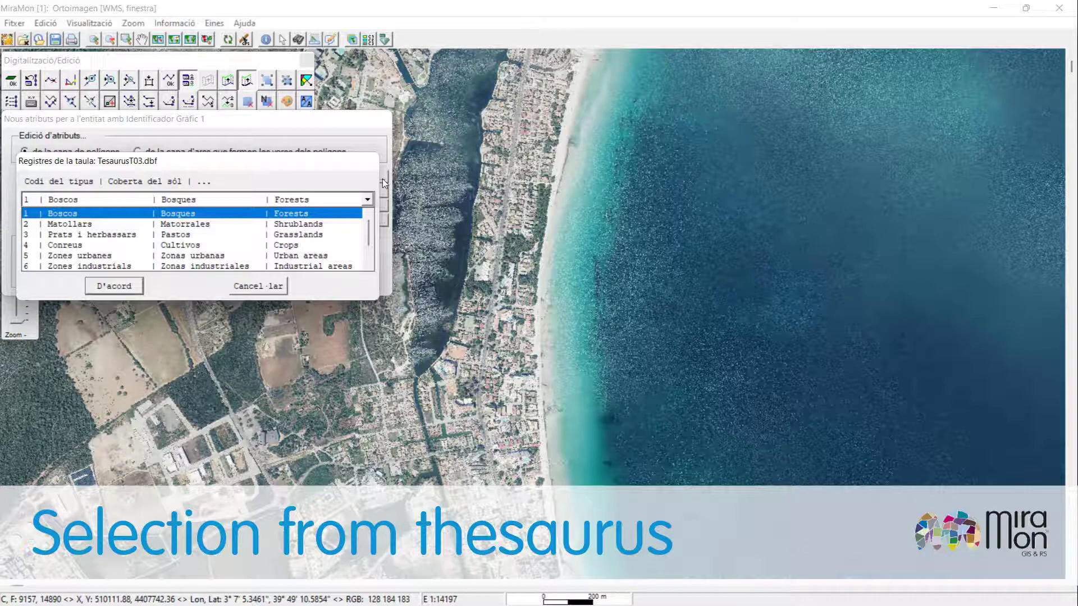
click(271, 255)
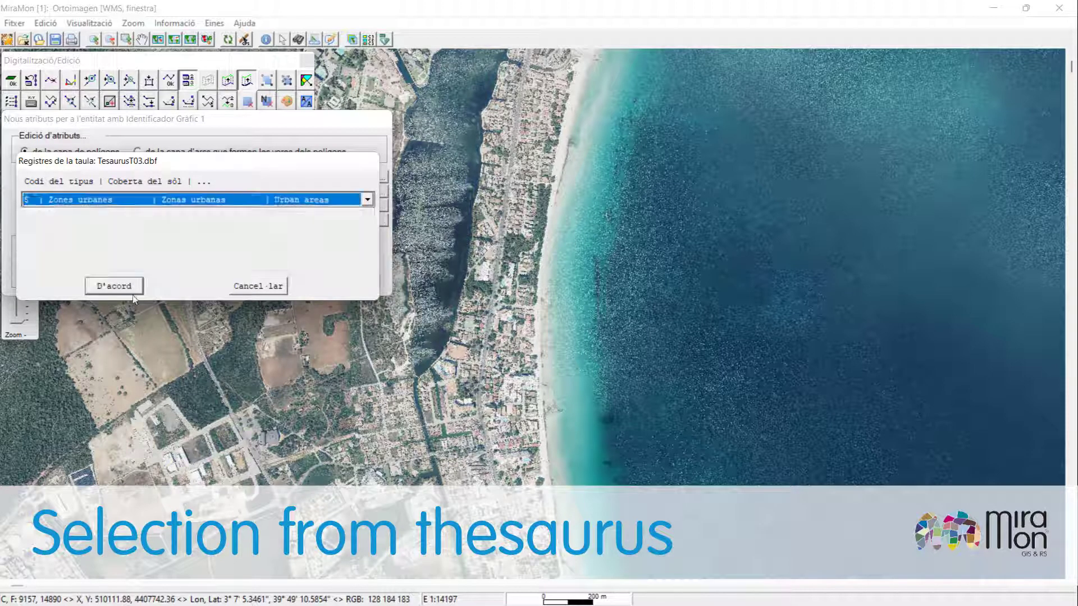
click(127, 288)
click(264, 281)
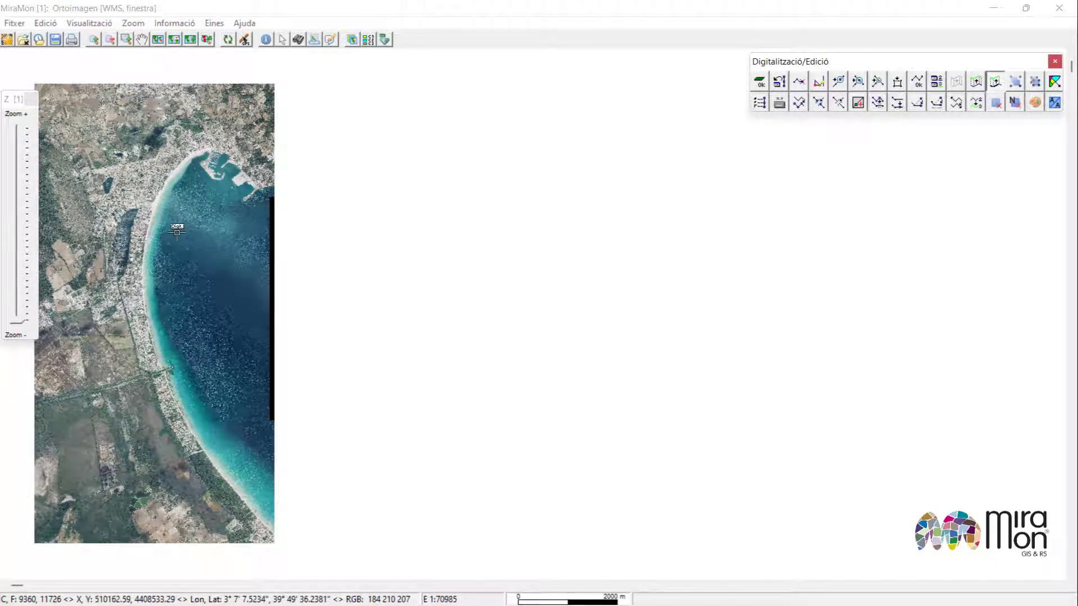
Check the parameters of the current reference system and close the information
click(174, 23)
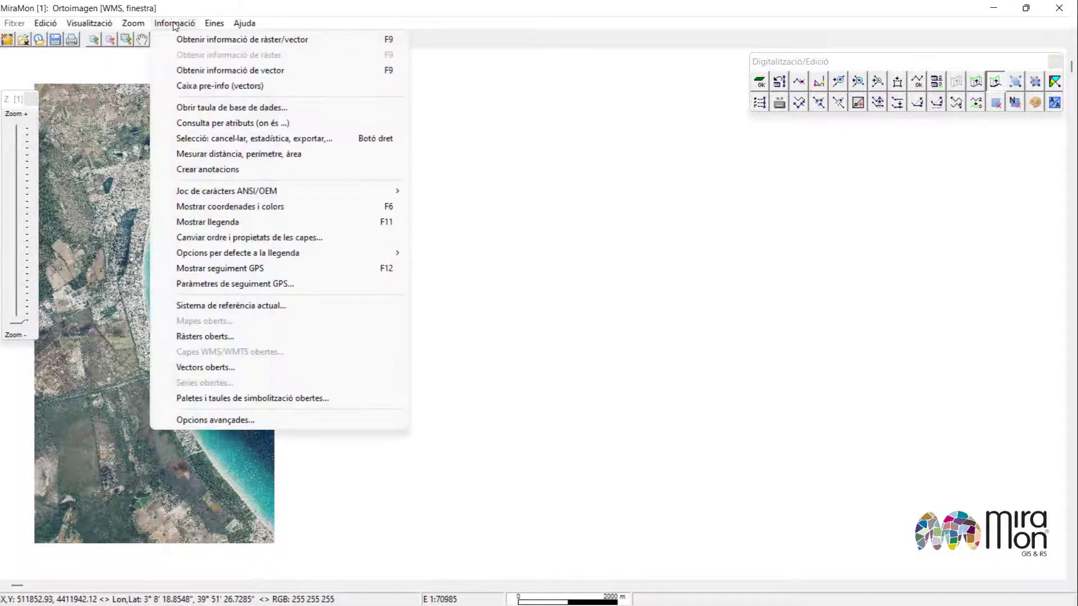
click(231, 305)
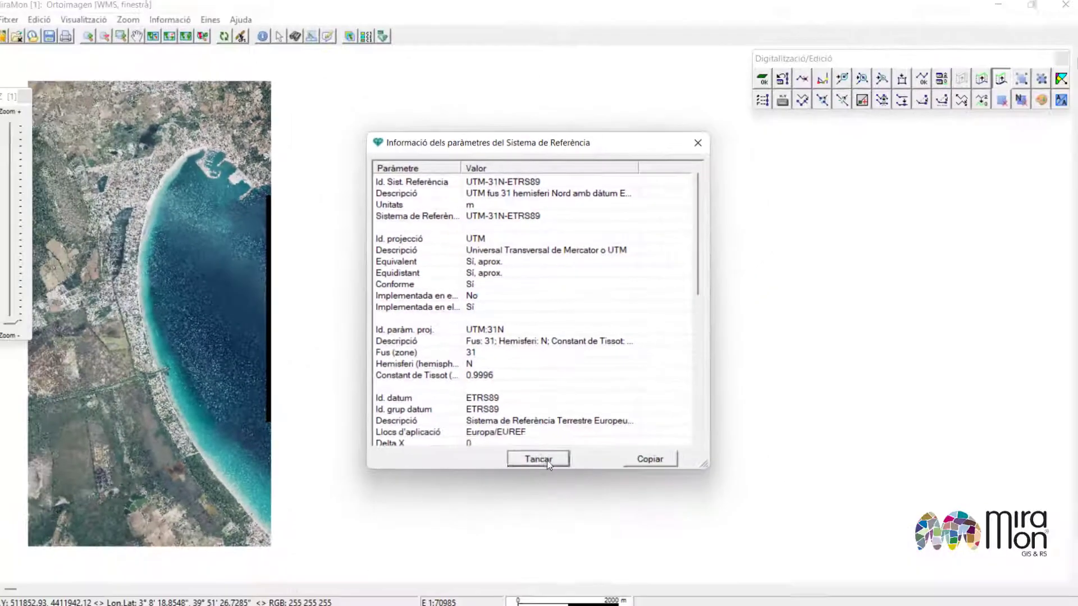
click(538, 558)
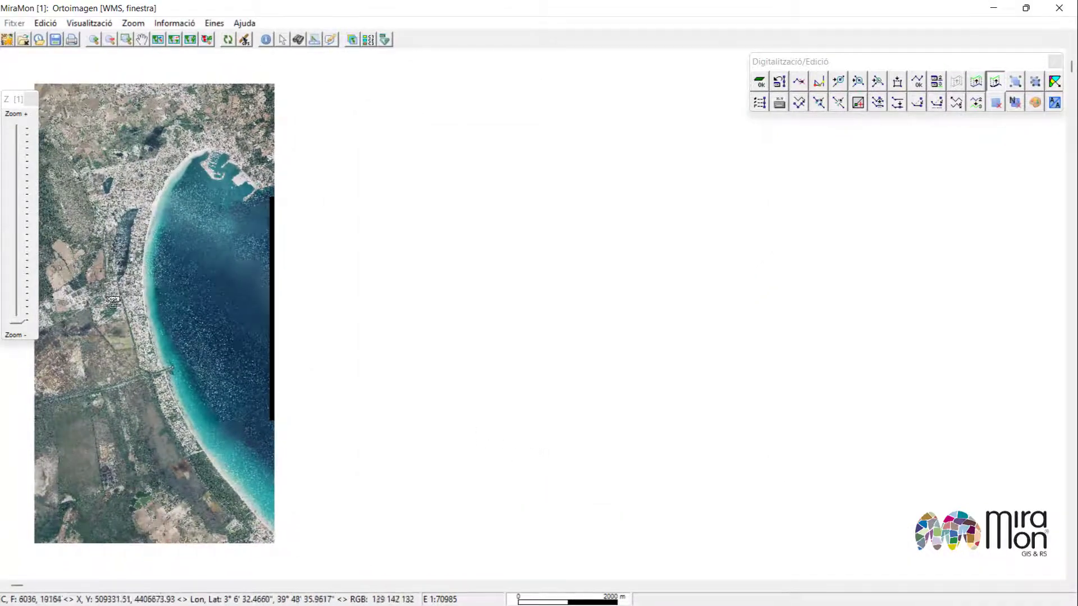
Digitize the first urban-area polygon around the built-up zone between the road and the lake's western shore
scroll(132, 219, up, 1)
scroll(280, 199, up, 1)
scroll(425, 242, up, 1)
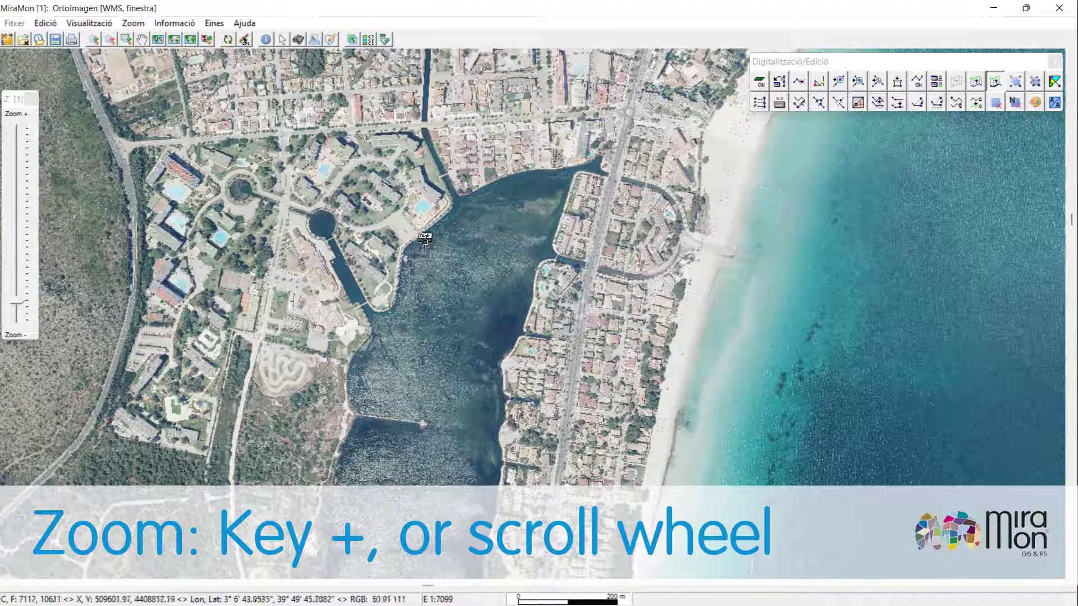
scroll(444, 220, up, 1)
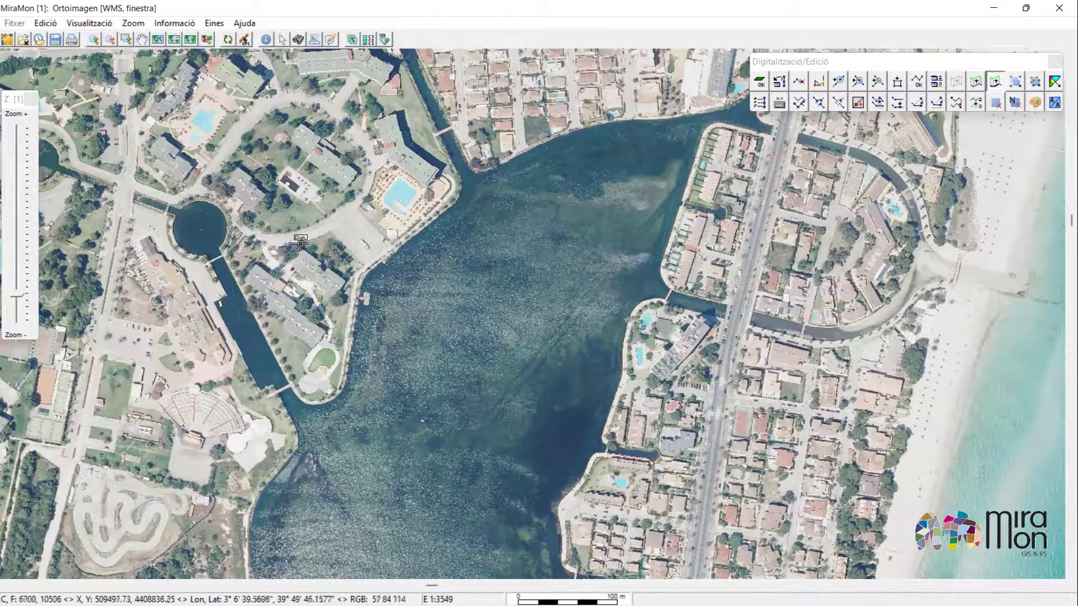
scroll(296, 245, down, 1)
drag(206, 287, 327, 324)
scroll(506, 182, up, 1)
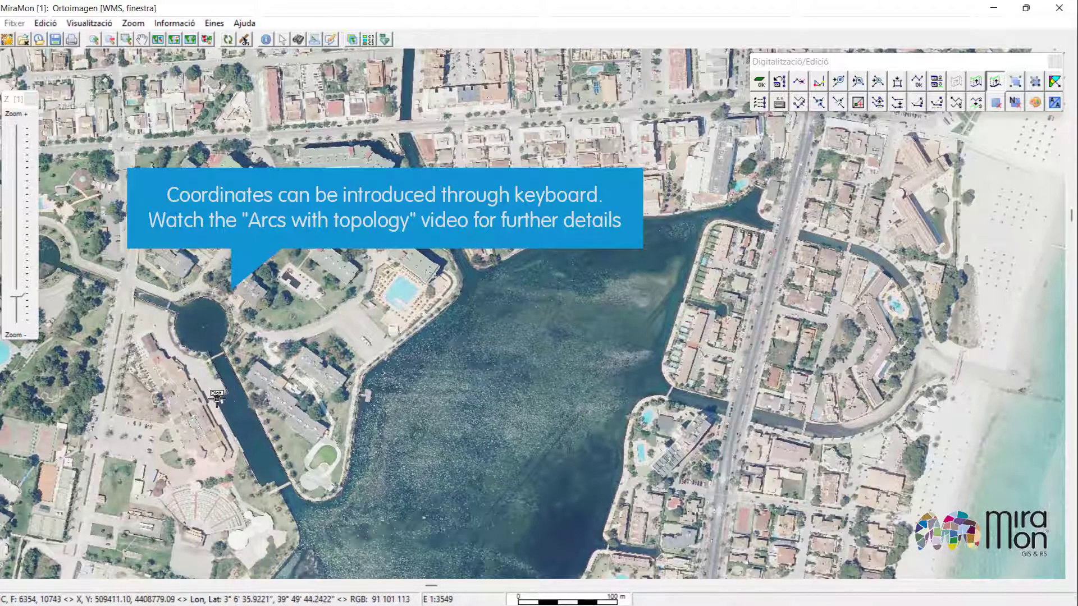
drag(291, 558, 422, 378)
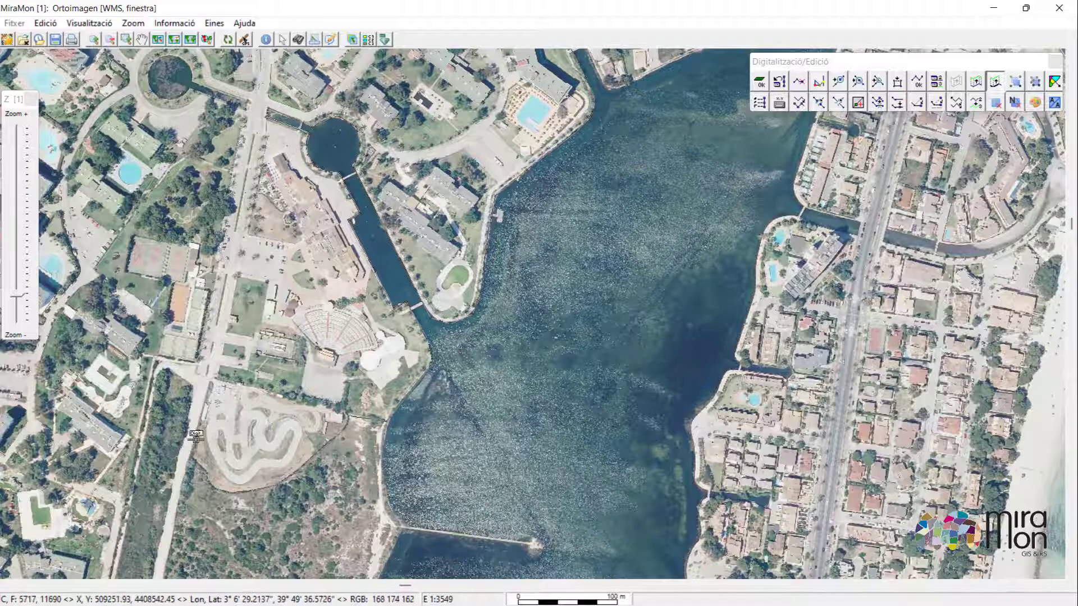
drag(117, 548, 235, 316)
drag(67, 351, 242, 421)
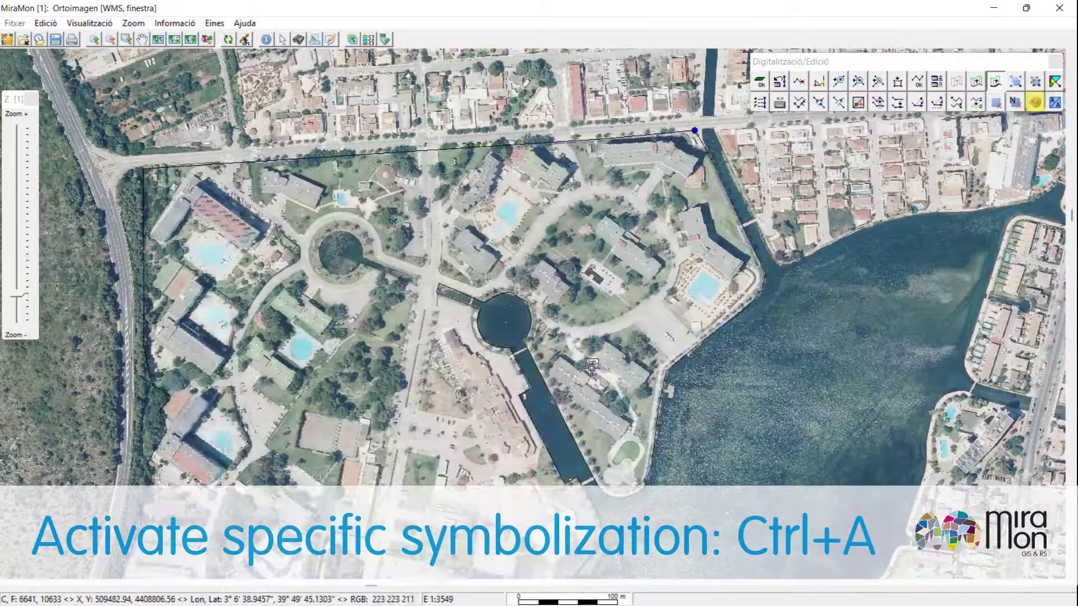
Activate the specific symbolization of the polygon layer and show the legend over the lake area, clear of the polygon
key(ctrl+a)
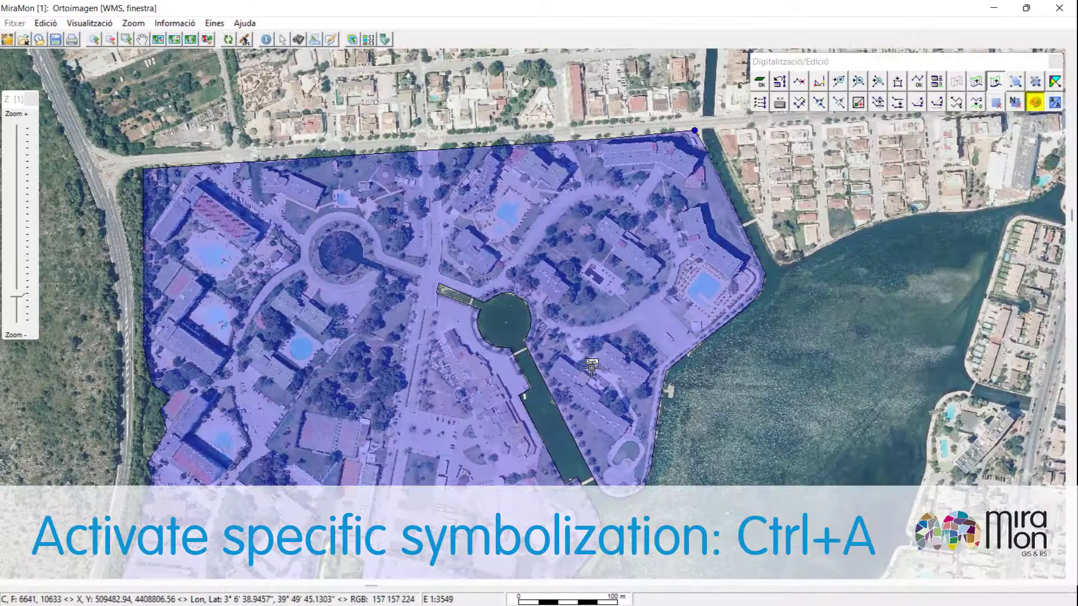
click(351, 39)
drag(391, 47, 960, 204)
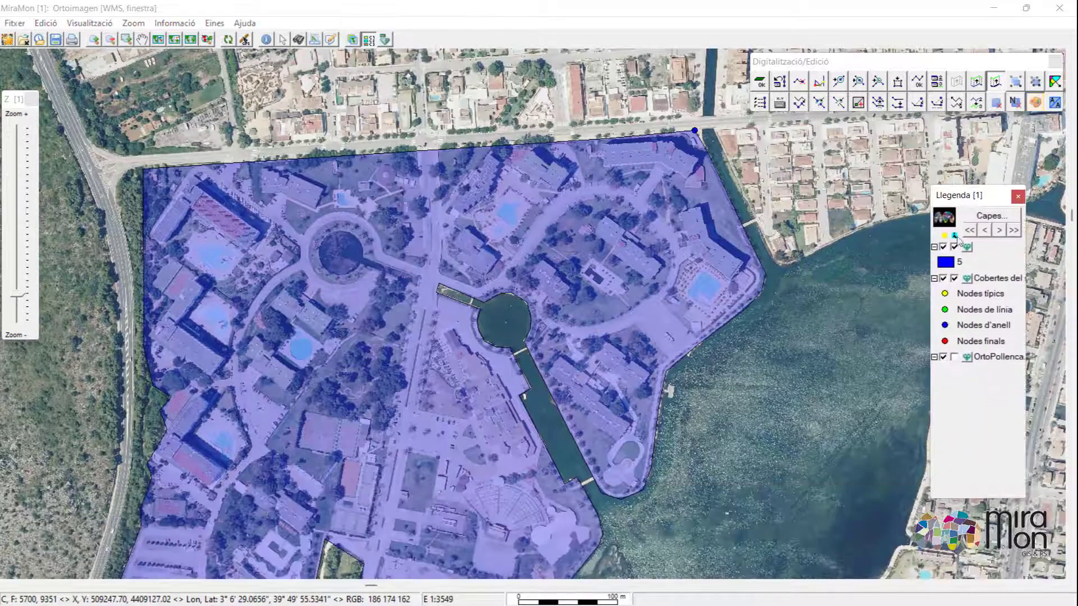
Set the land cover polygon layer's fill colour to depend on the field Coberta del sòl
click(954, 266)
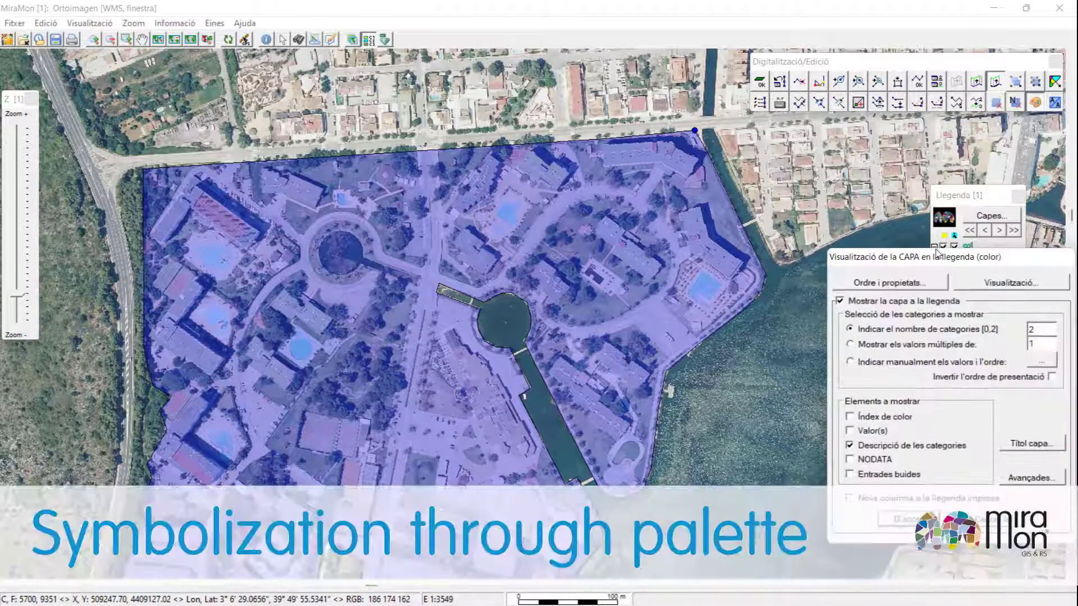
click(978, 288)
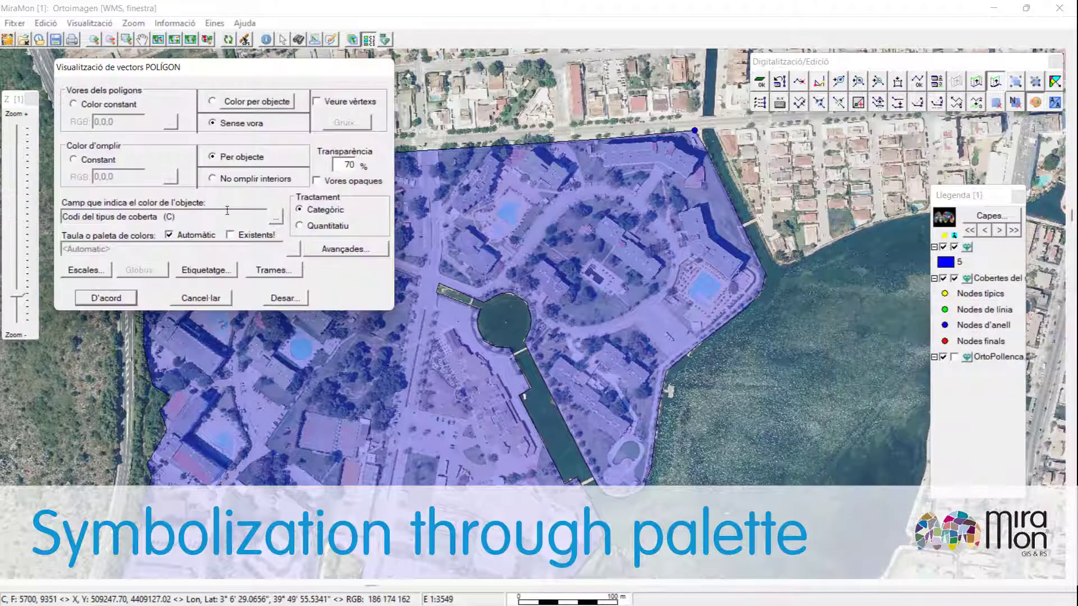
click(276, 220)
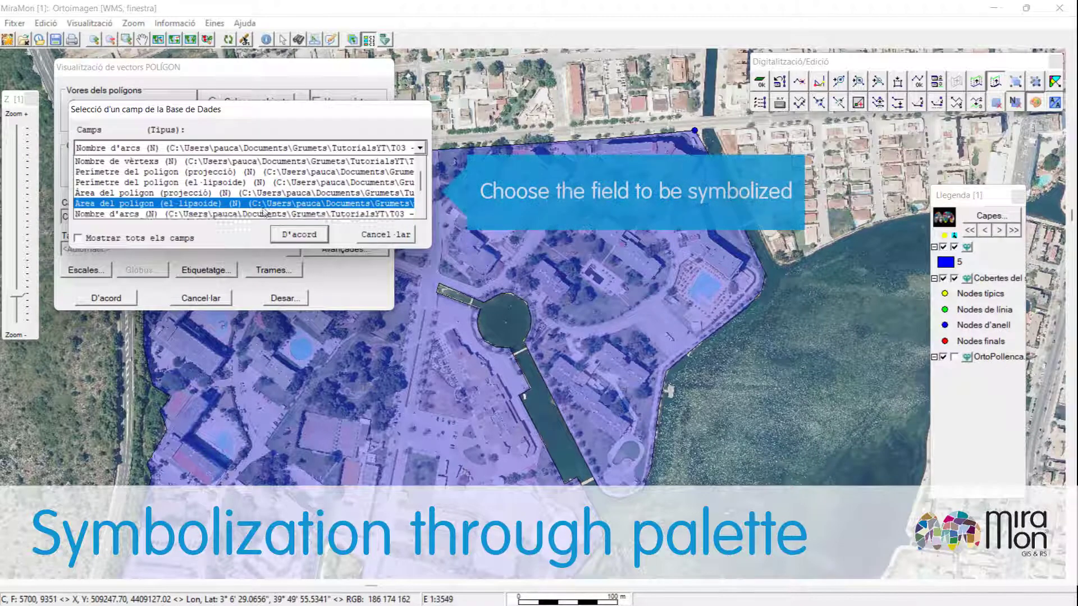
click(252, 212)
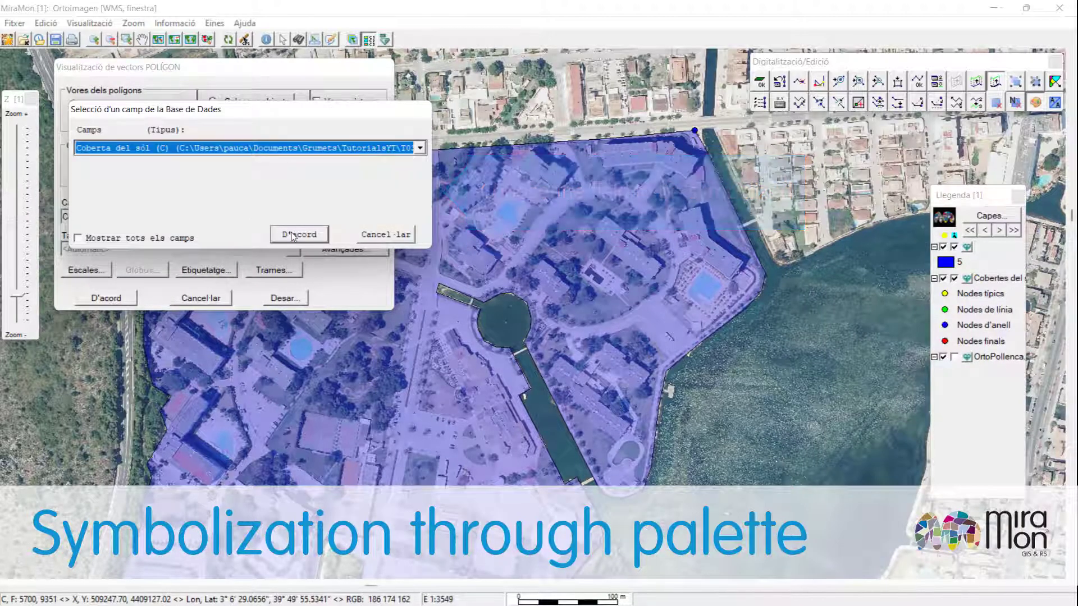
key(Return)
Replace the automatic colours with the palette PaletaT03.dbf from the Taules i paletes folder and apply the polygon symbolization
click(168, 235)
click(293, 249)
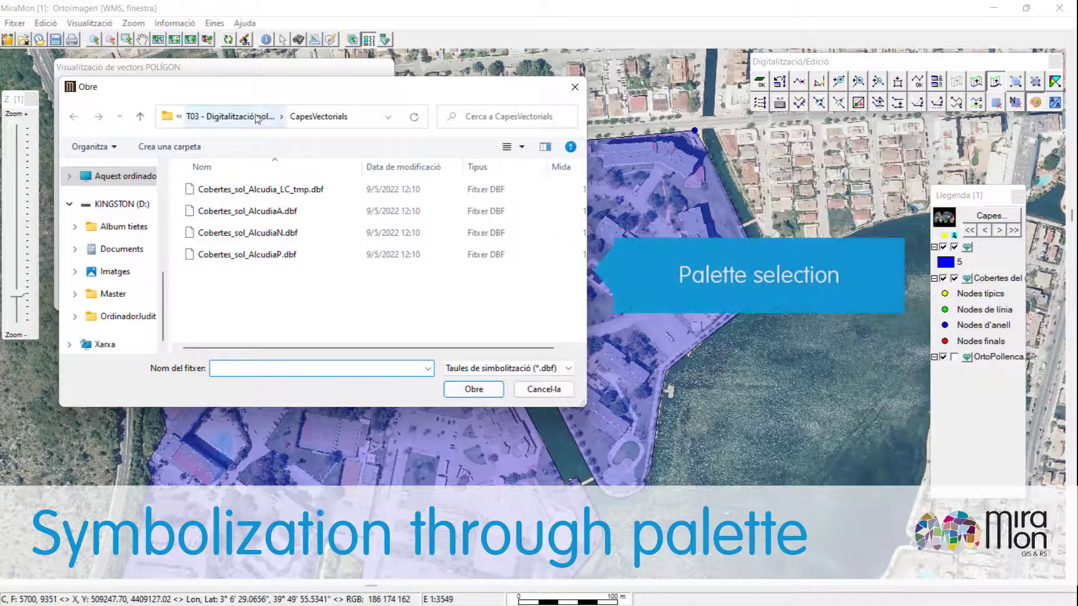
click(228, 116)
double_click(256, 277)
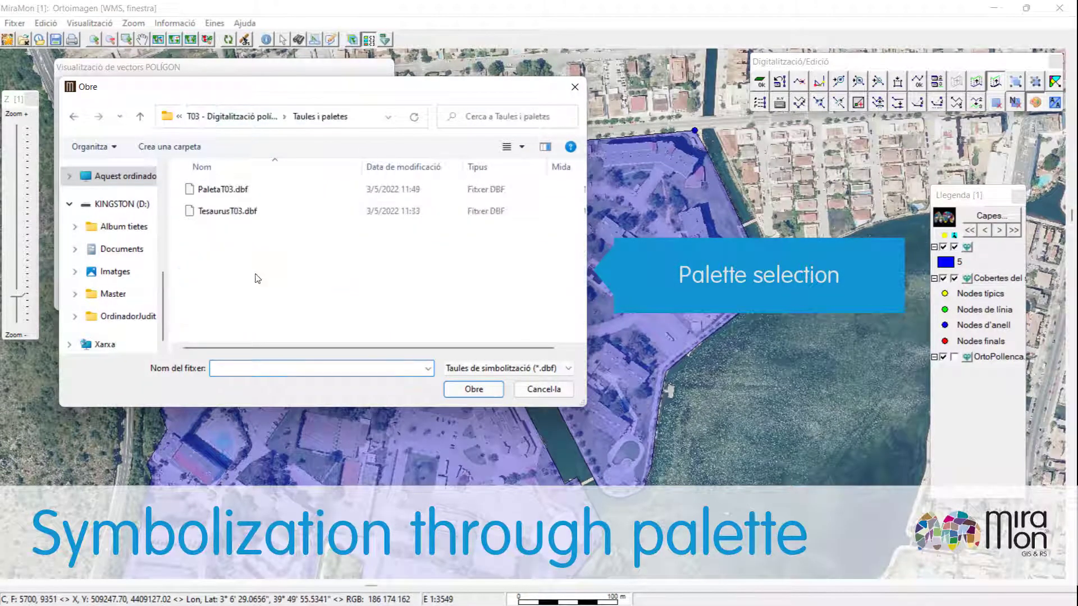
double_click(242, 192)
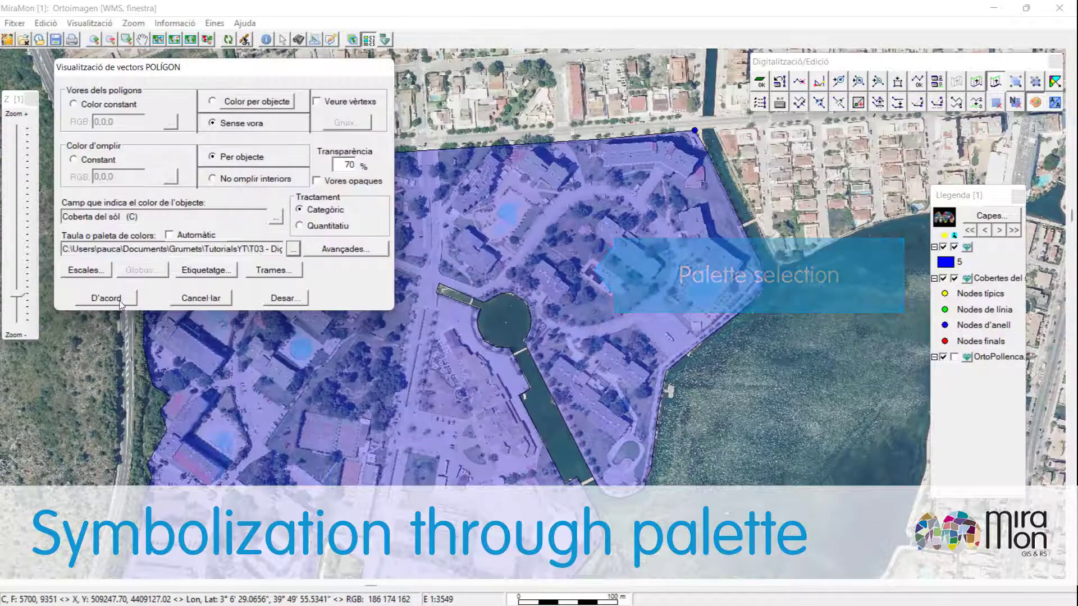
click(119, 301)
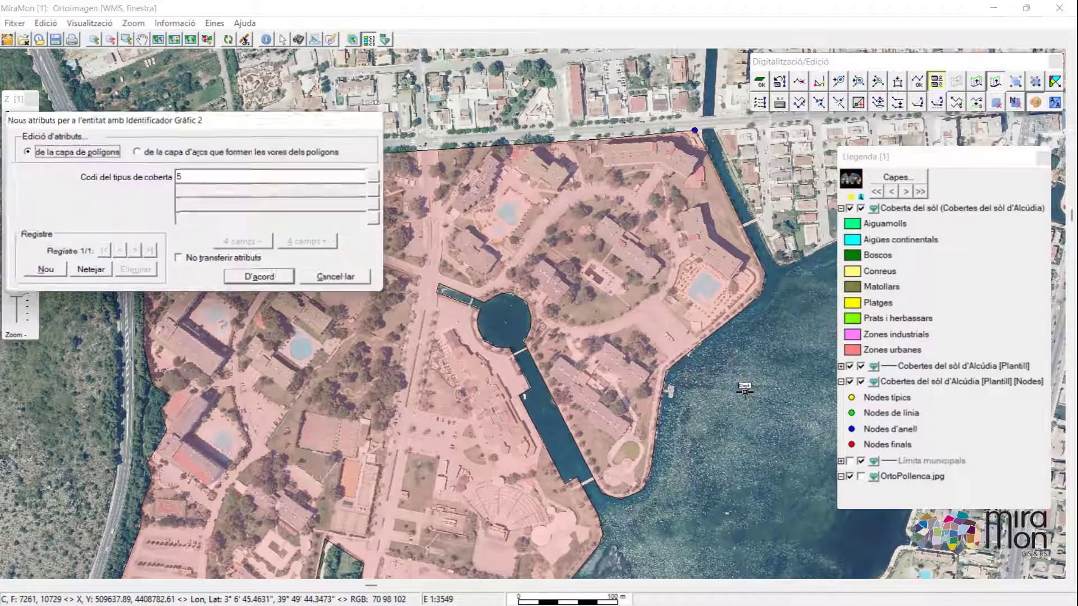
Assign cover code 9, Aigües continentals, from the thesaurus as the new polygon attribute and start digitizing at the round pond
click(377, 193)
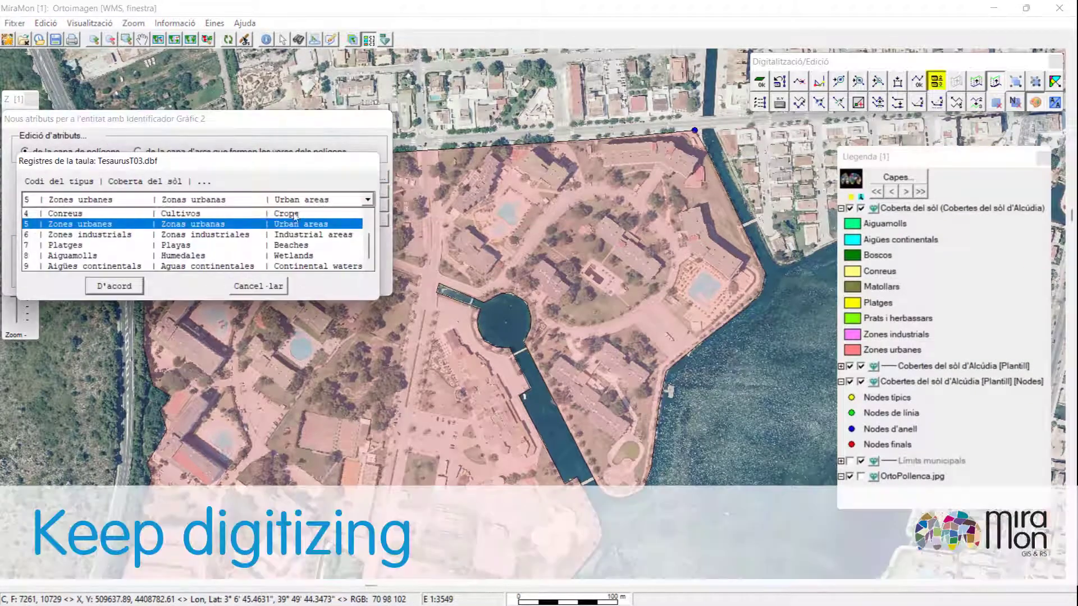
click(152, 259)
click(114, 285)
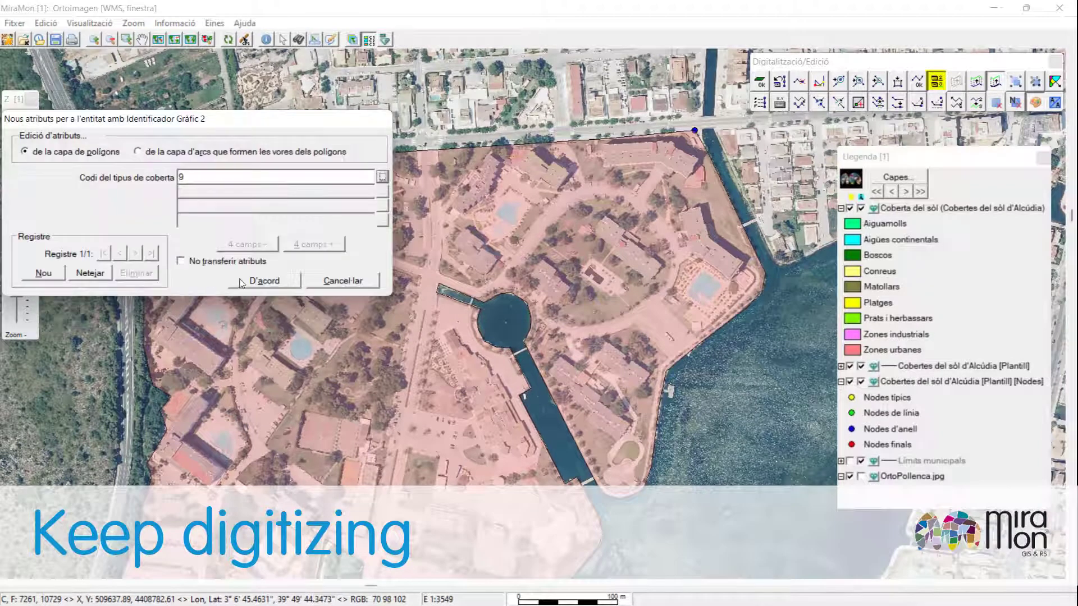
click(200, 279)
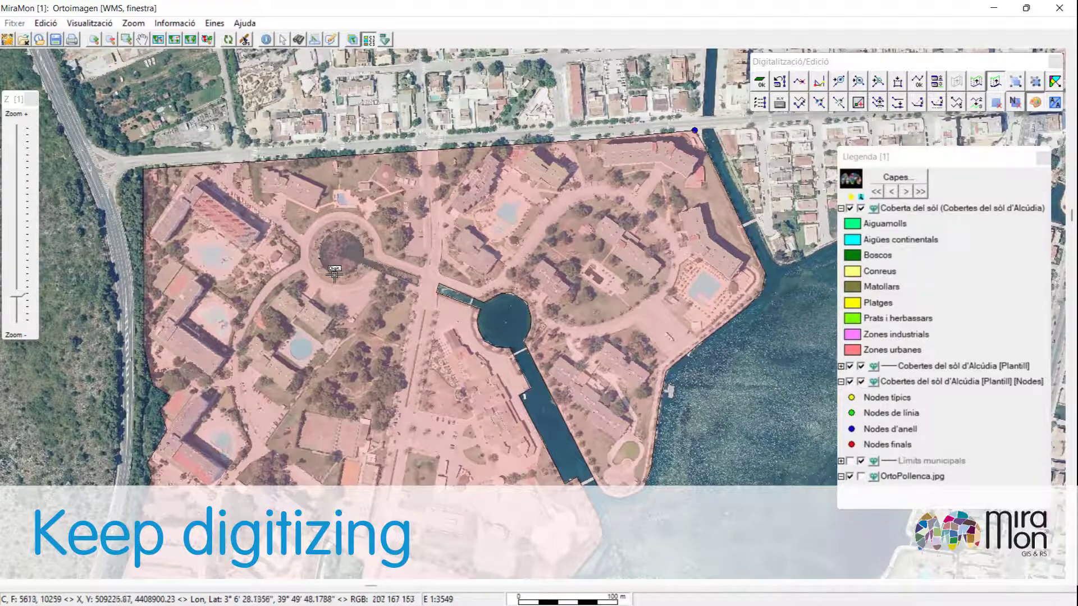
click(346, 246)
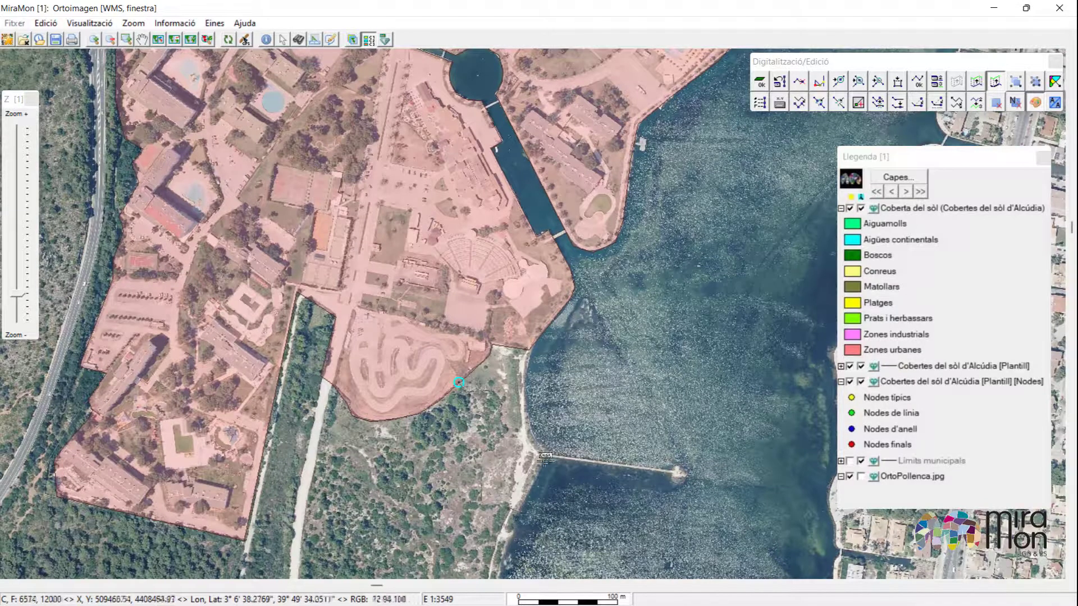
Finish the shore strip polygon south of the urban area and change its cover code to 3, Prats i herbassars
right_click(538, 354)
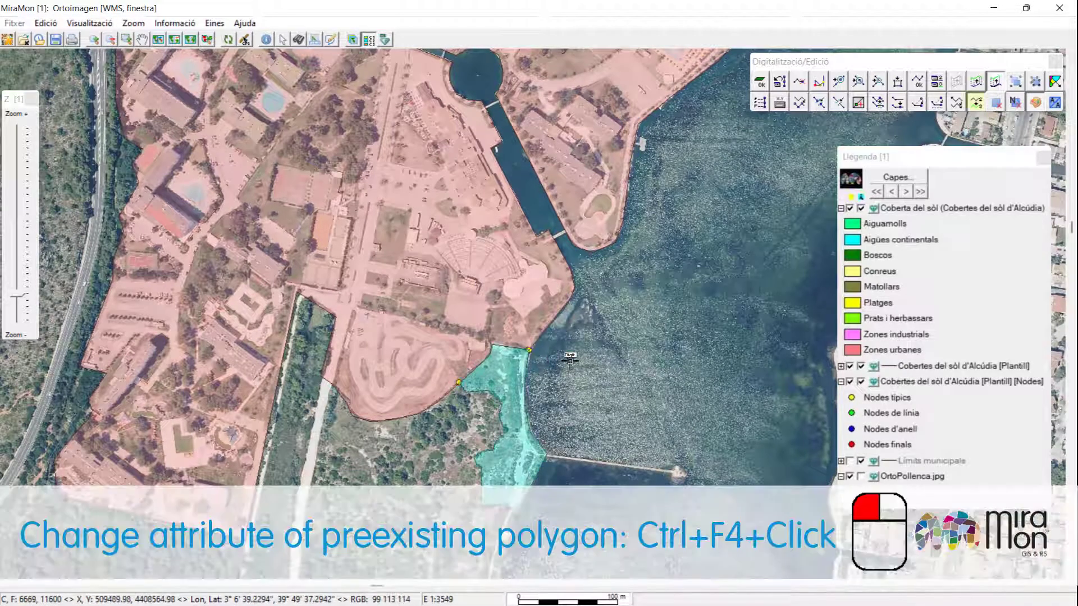
ctrl+click(522, 456)
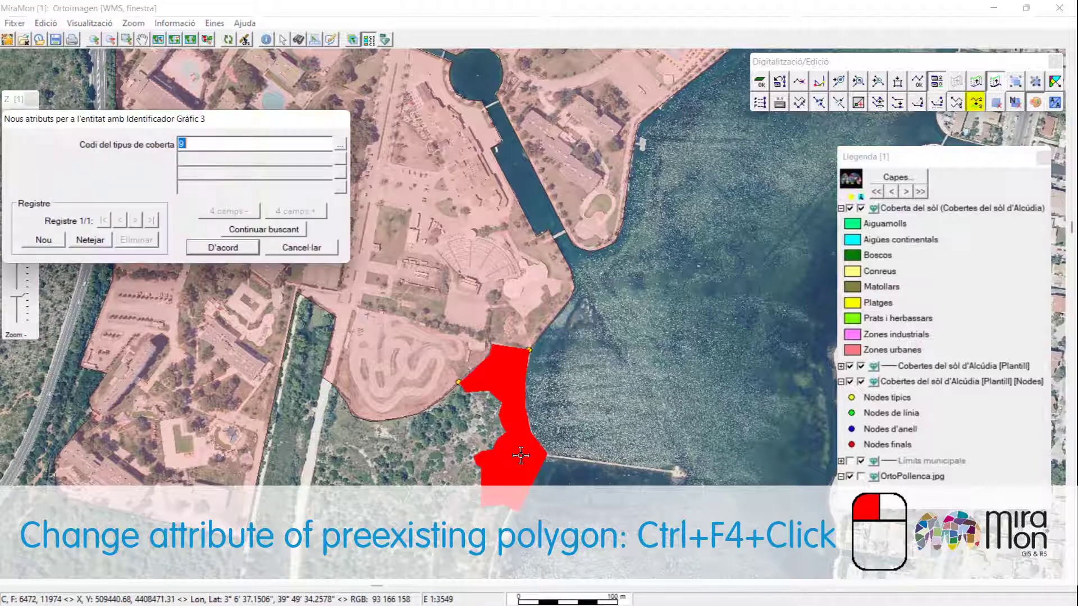
click(340, 146)
scroll(202, 234, up, 1)
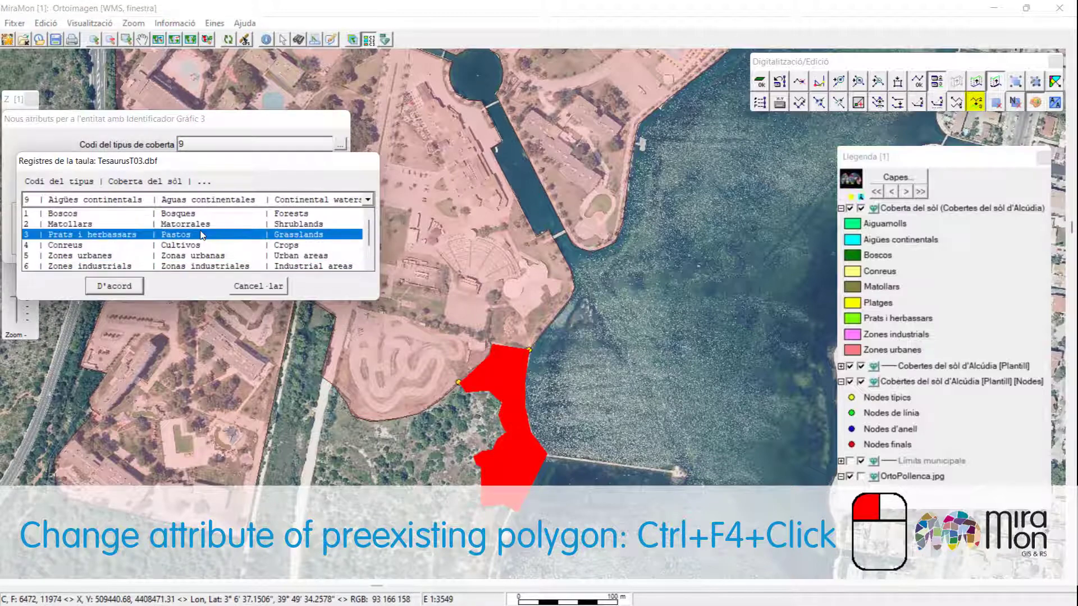
click(202, 235)
key(Return)
click(211, 247)
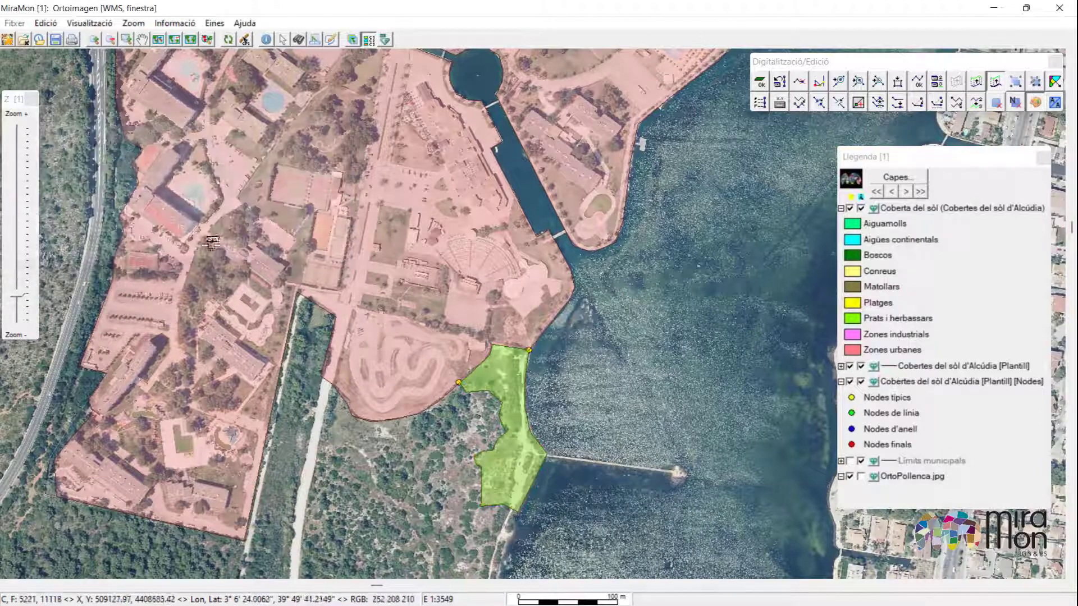
Delete the vertex of the wooded beachfront polygon that juts out across the sand into the sea
scroll(566, 404, down, 3)
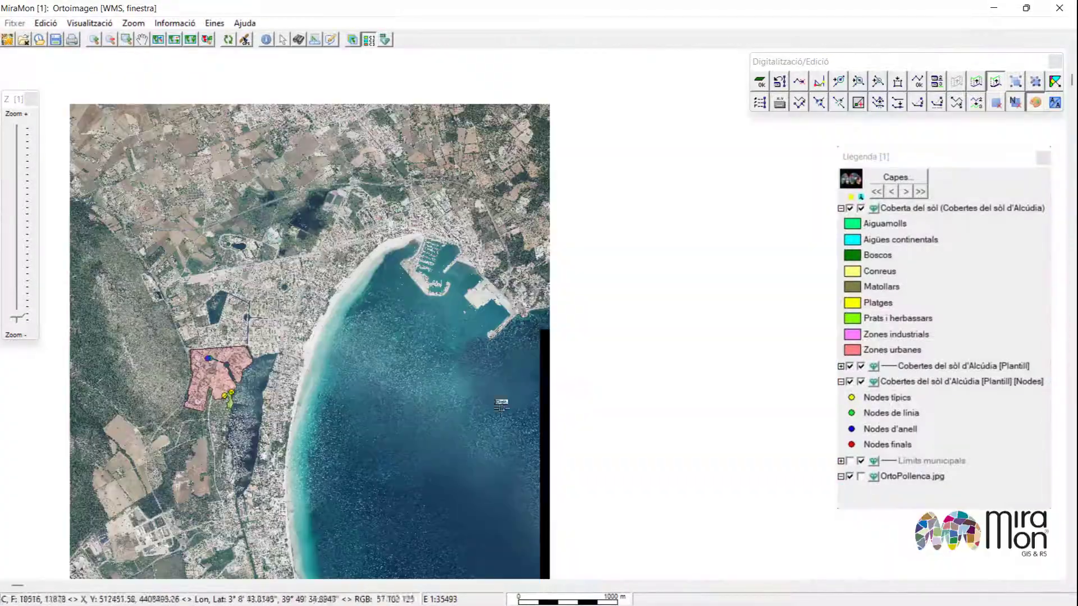
drag(323, 463, 355, 425)
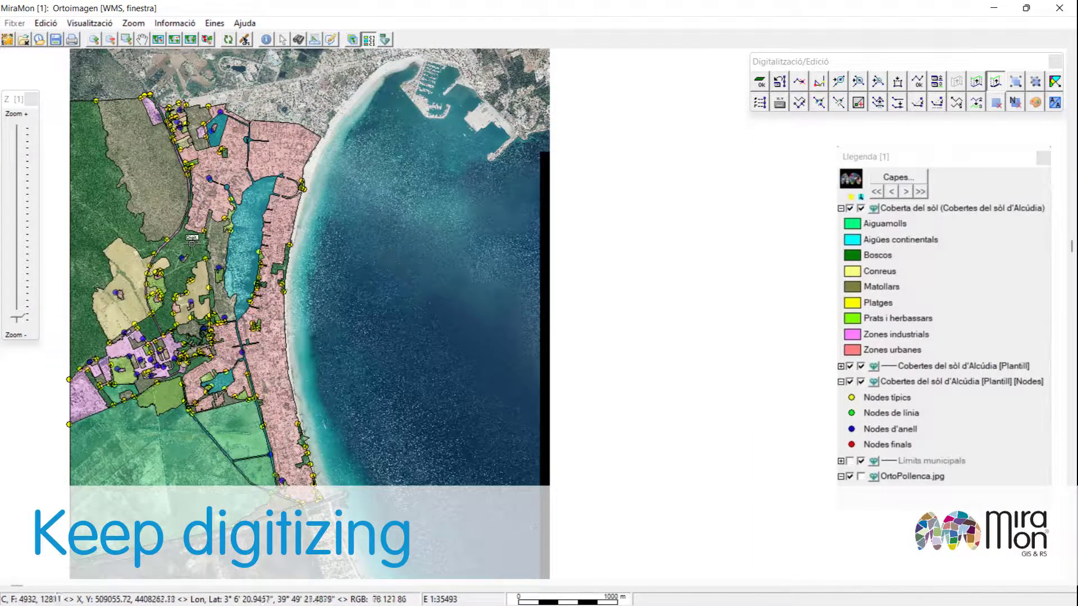
scroll(313, 446, up, 3)
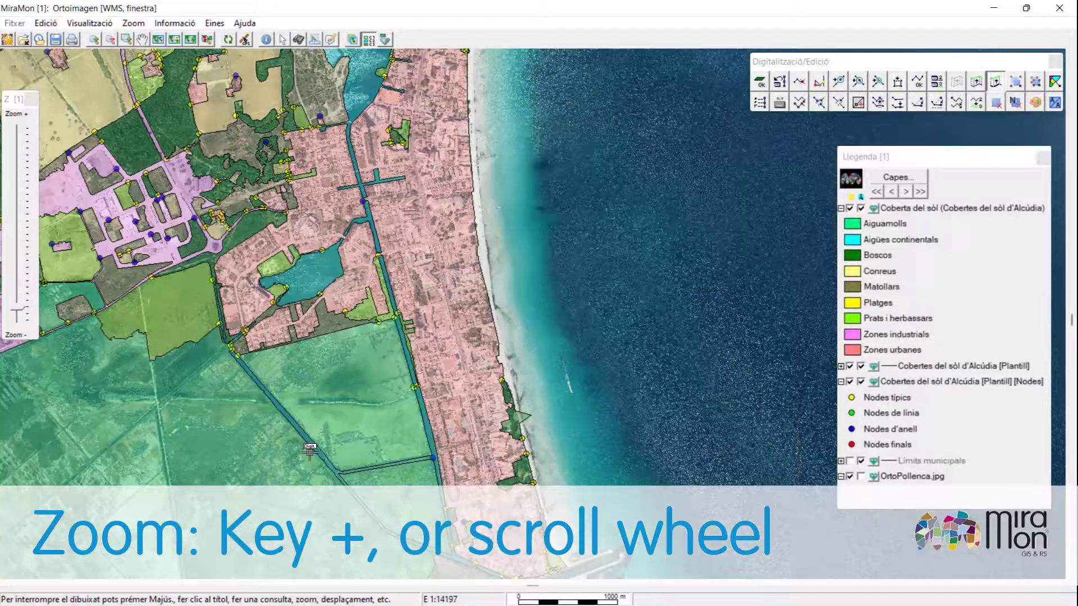
scroll(534, 446, up, 2)
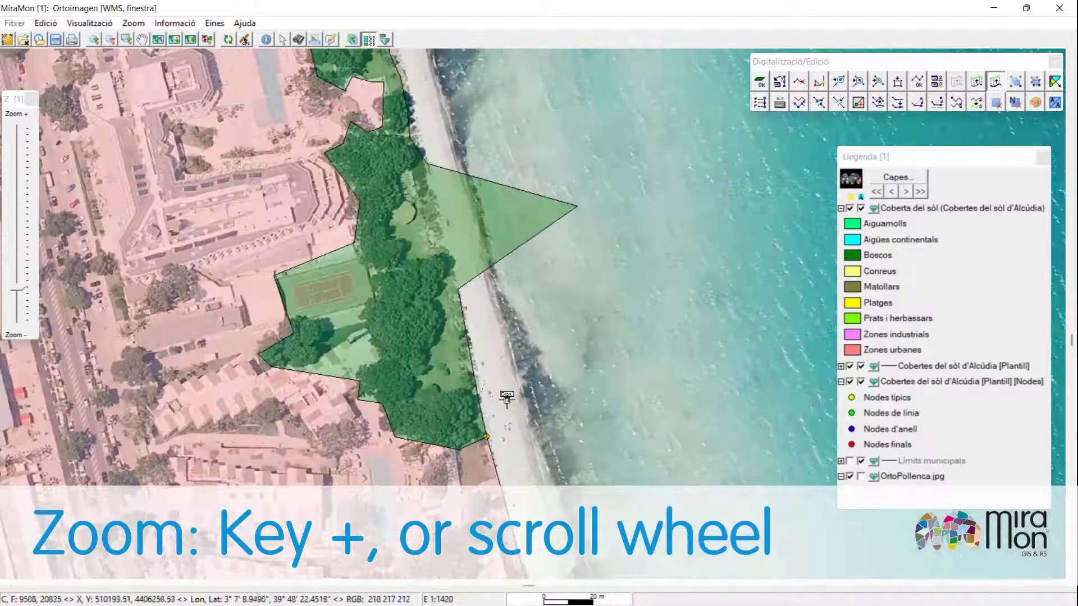
key(ctrl+e)
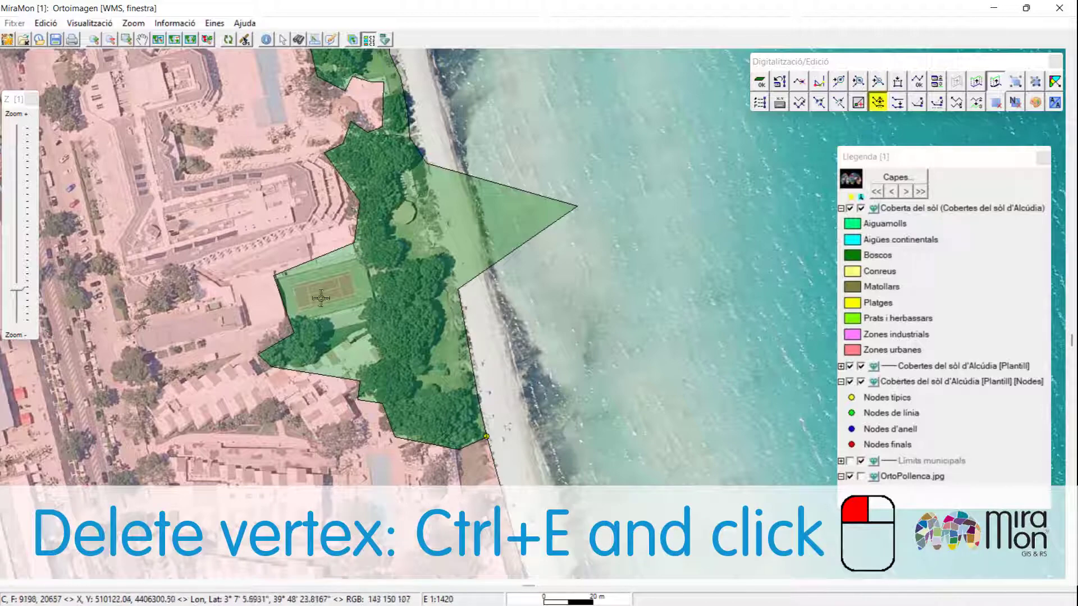
click(577, 207)
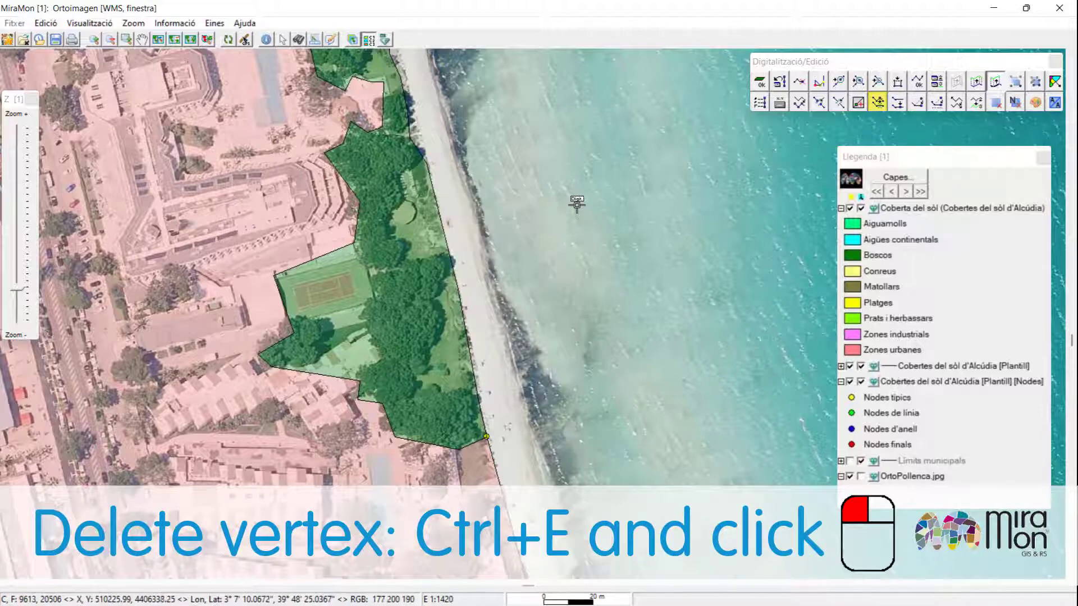
Insert a vertex on the wooded polygon's edge north of the tennis court and move it to the court's northeast corner
key(ctrl+i)
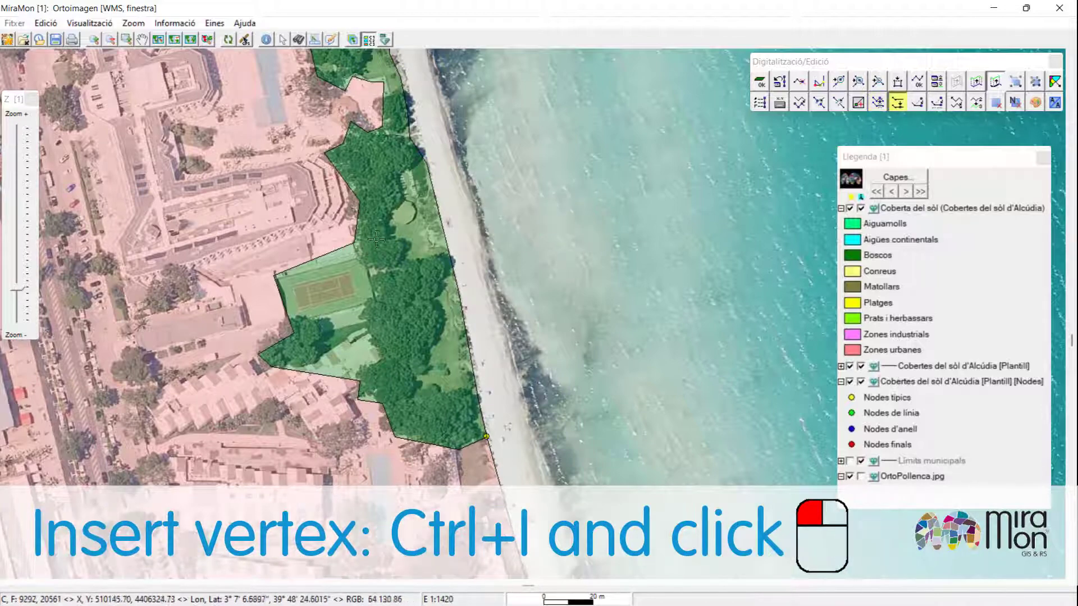
click(335, 251)
key(ctrl+m)
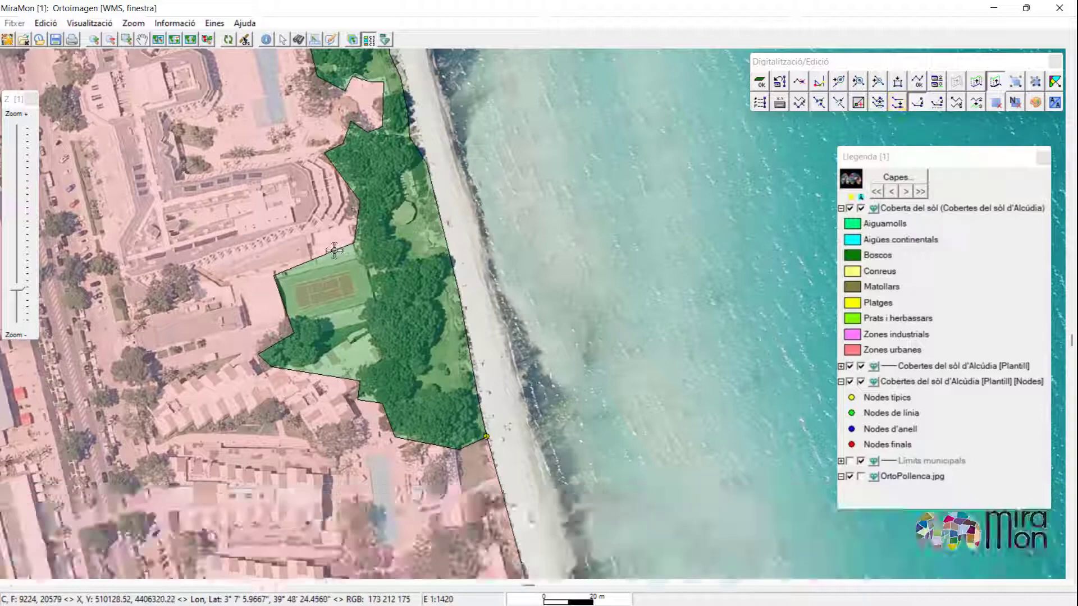
click(334, 250)
click(358, 257)
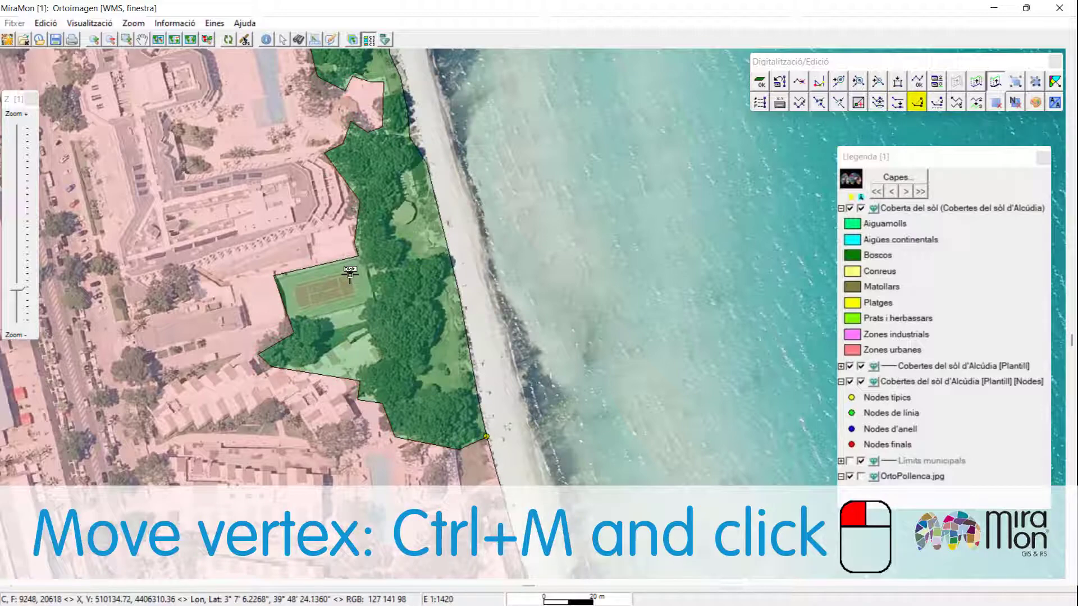
Reshape the wooded polygon with vertex moves so it excludes the tennis court and the open ground south of it
click(273, 276)
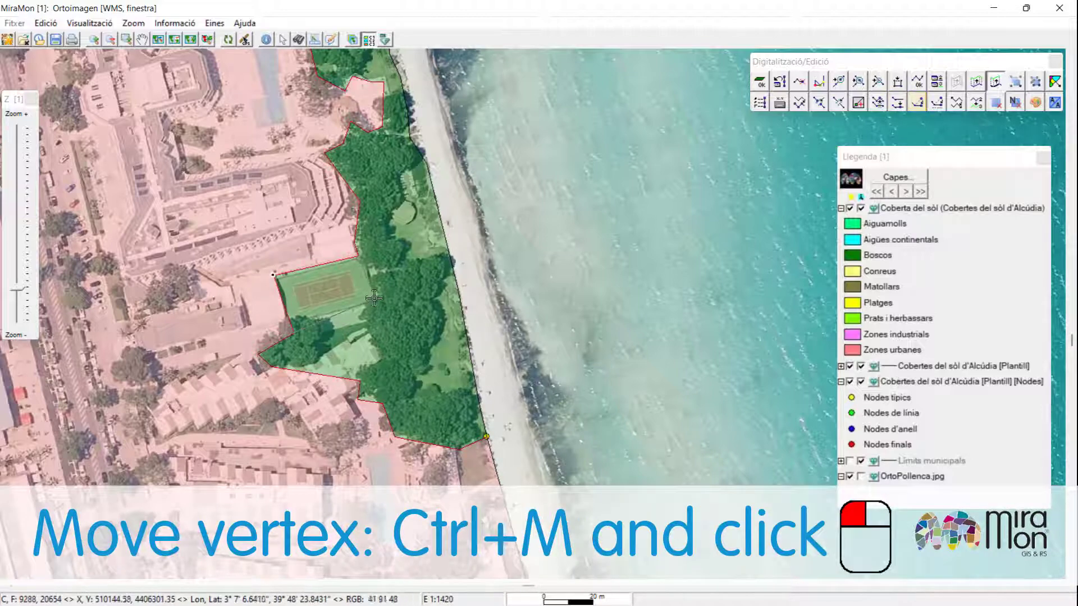
click(359, 314)
click(295, 332)
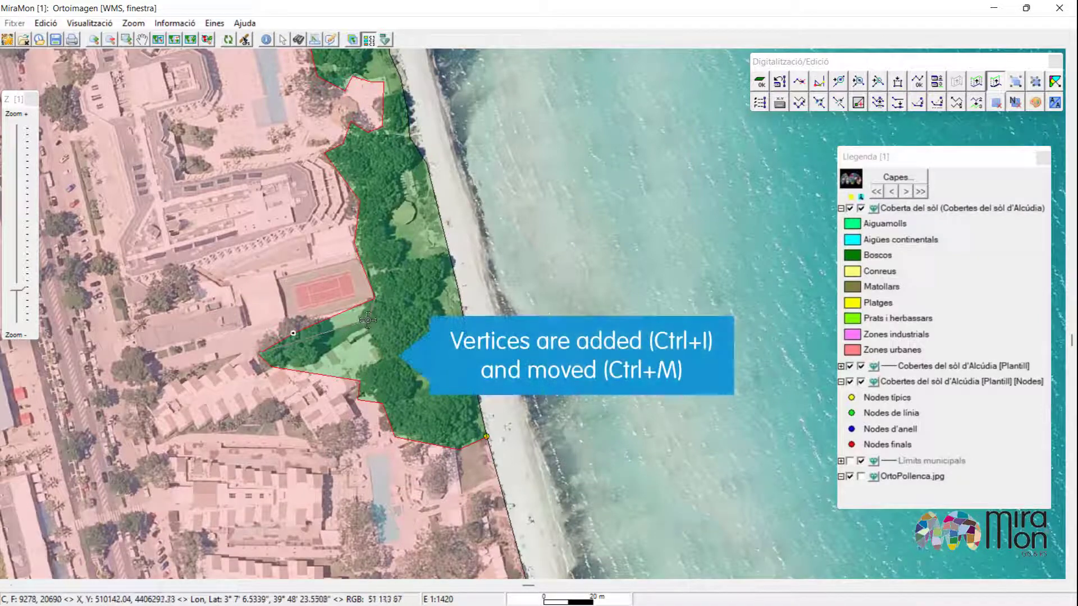
click(368, 321)
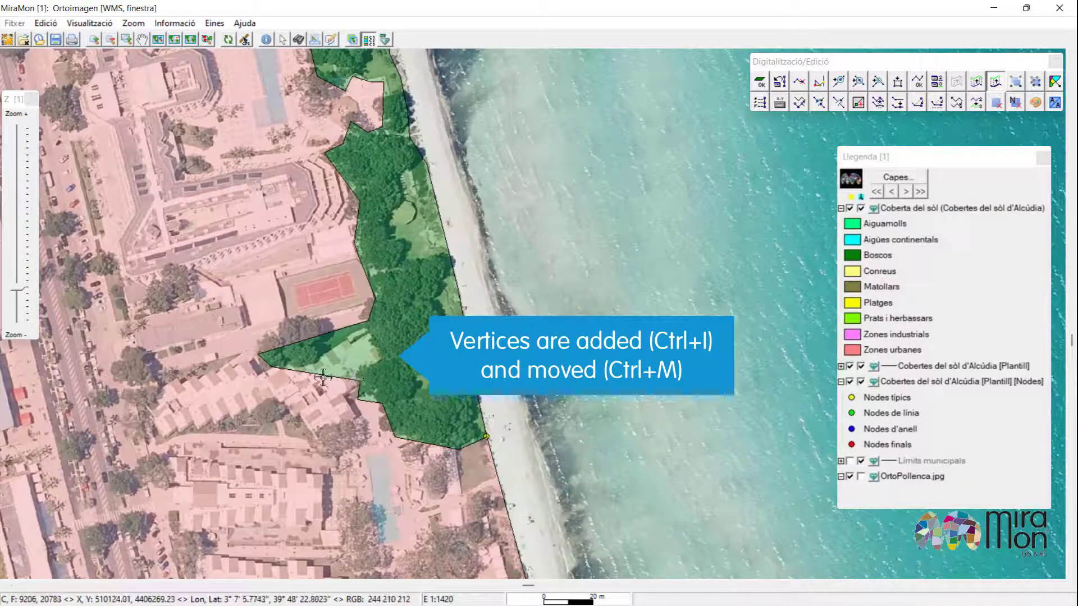
click(322, 378)
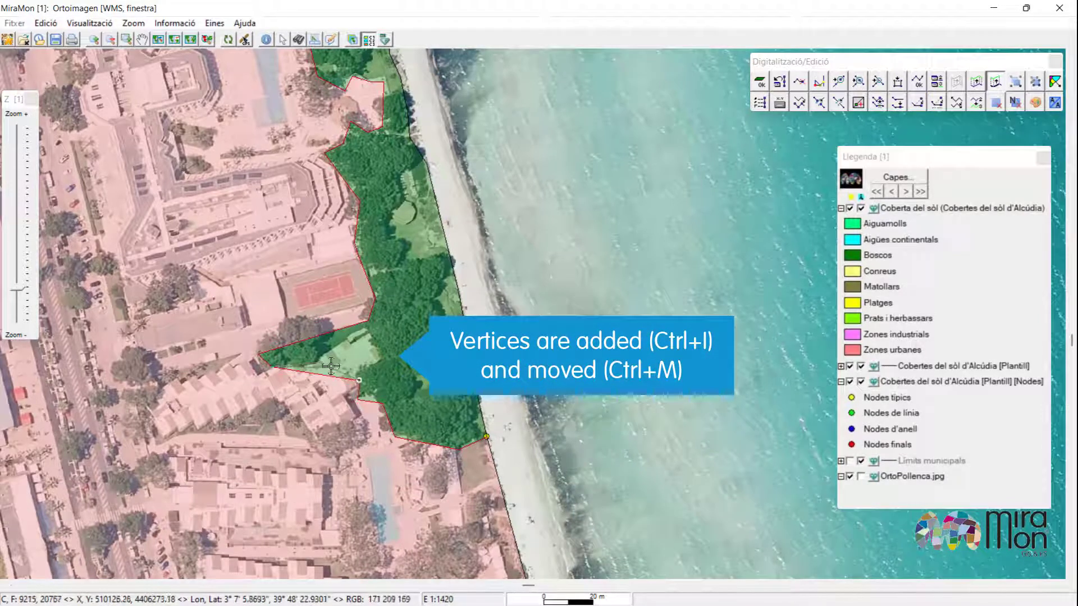
click(361, 366)
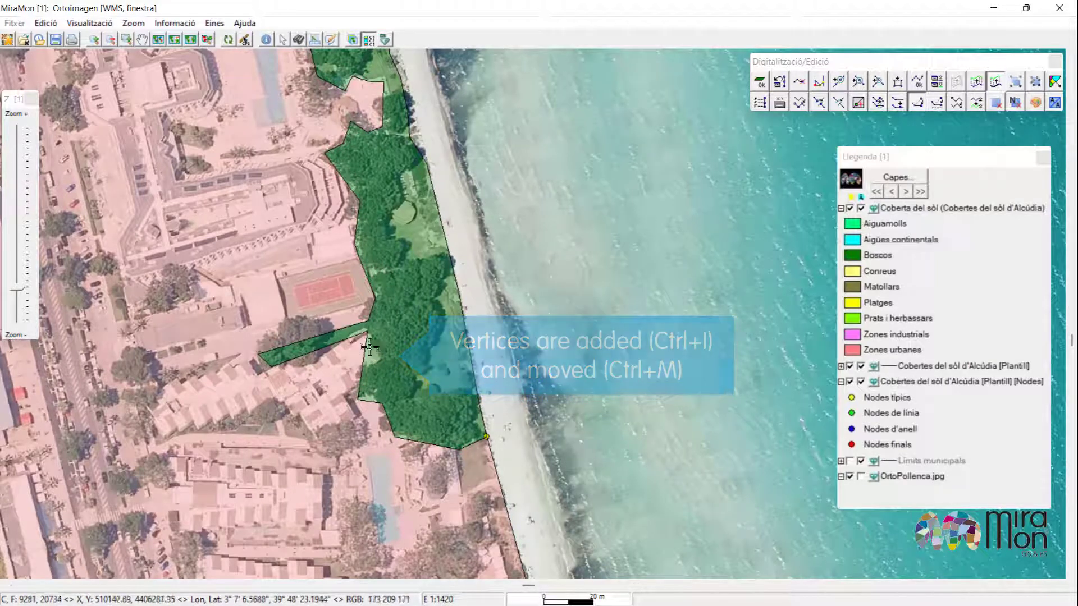
Stop digitizing and finish the editing session of the Cobertes del sòl d'Alcúdia layer
scroll(381, 355, down, 2)
scroll(389, 358, down, 2)
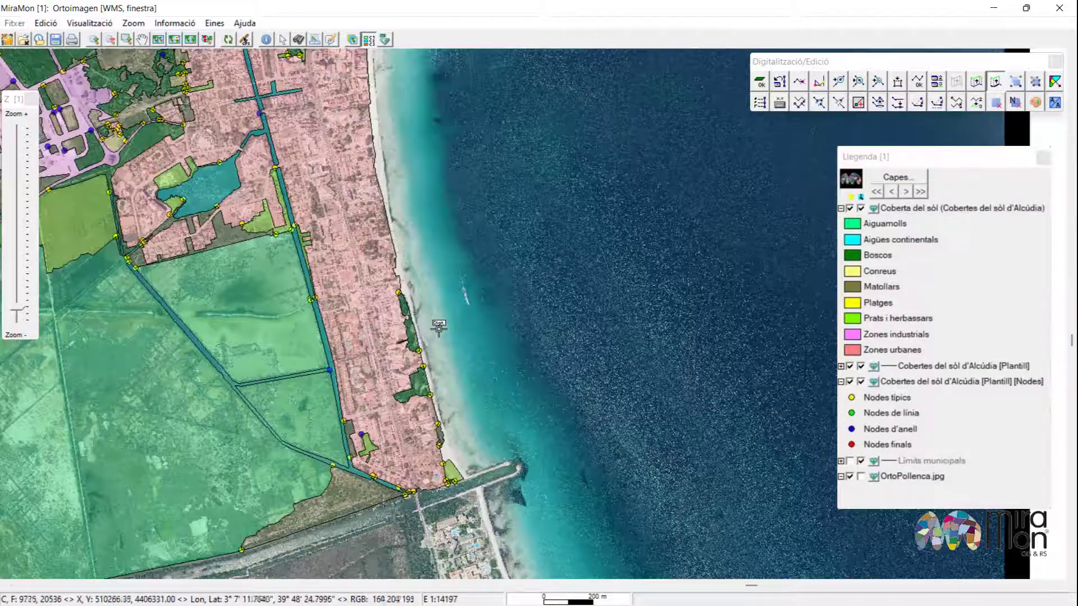
scroll(265, 243, down, 2)
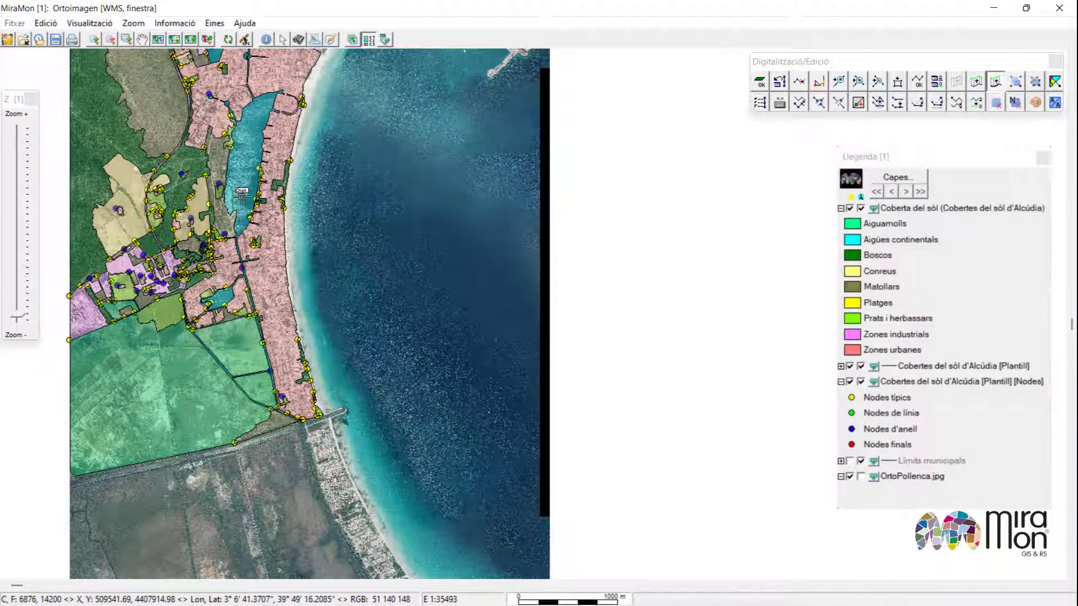
key(F2)
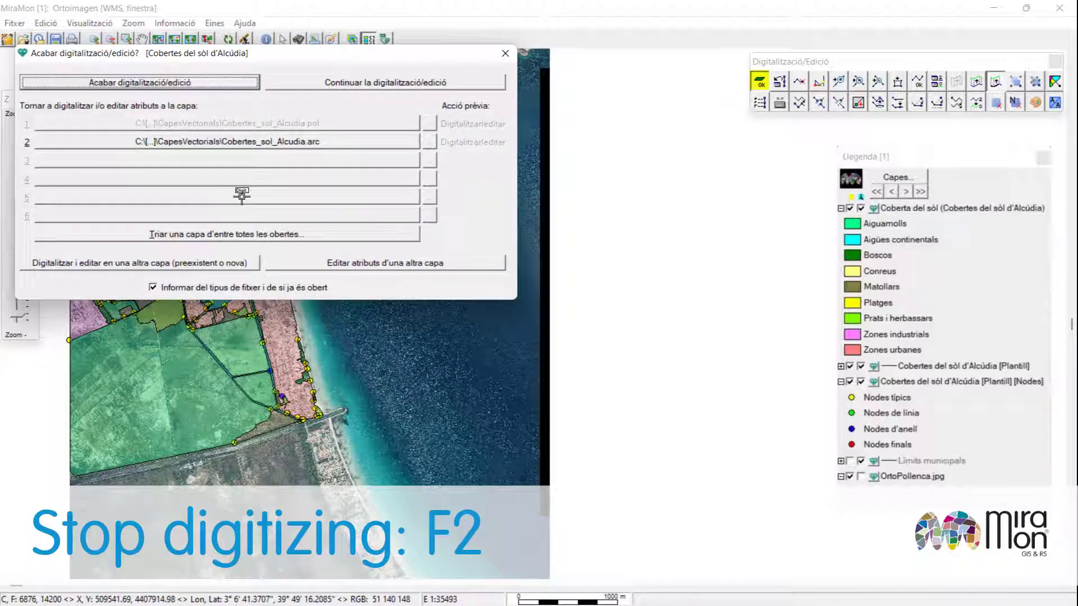
click(141, 83)
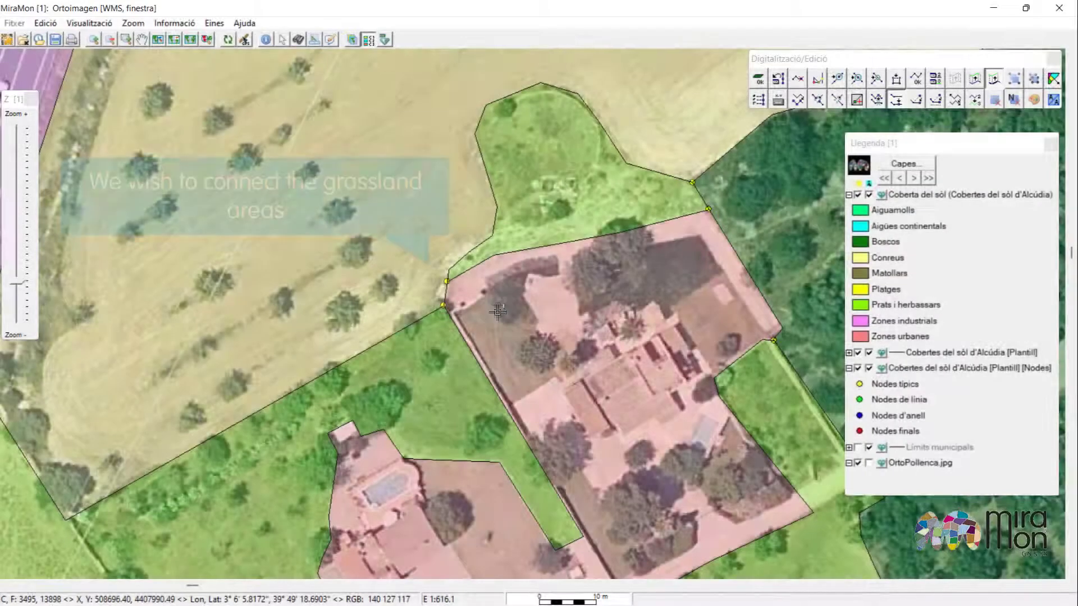
Try to connect the grassland areas by moving a vertex on the northern grassland's lower edge toward the southern grassland's corner node
click(470, 269)
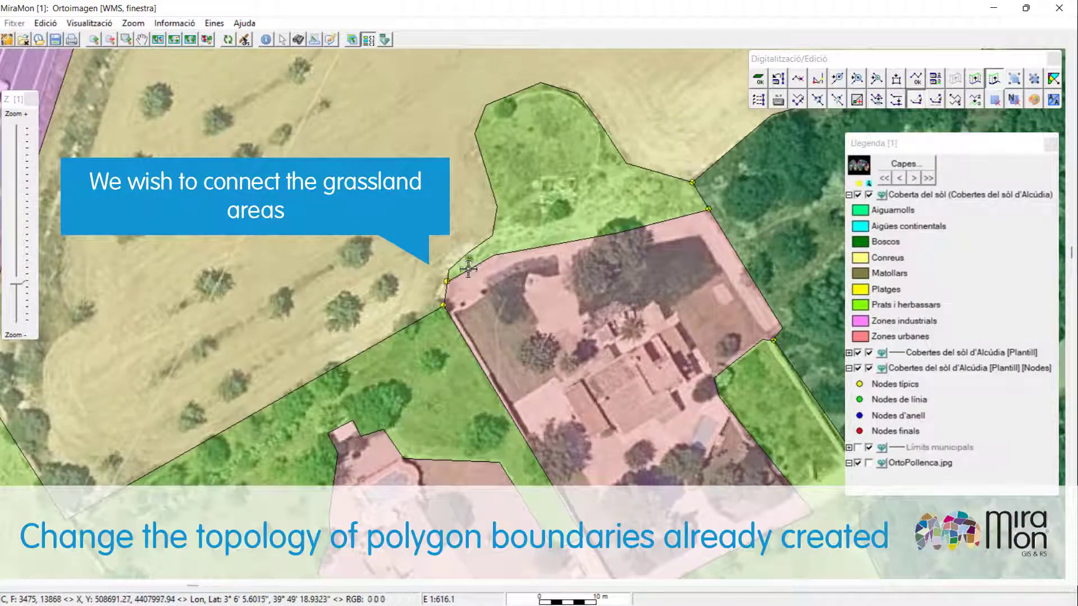
click(471, 270)
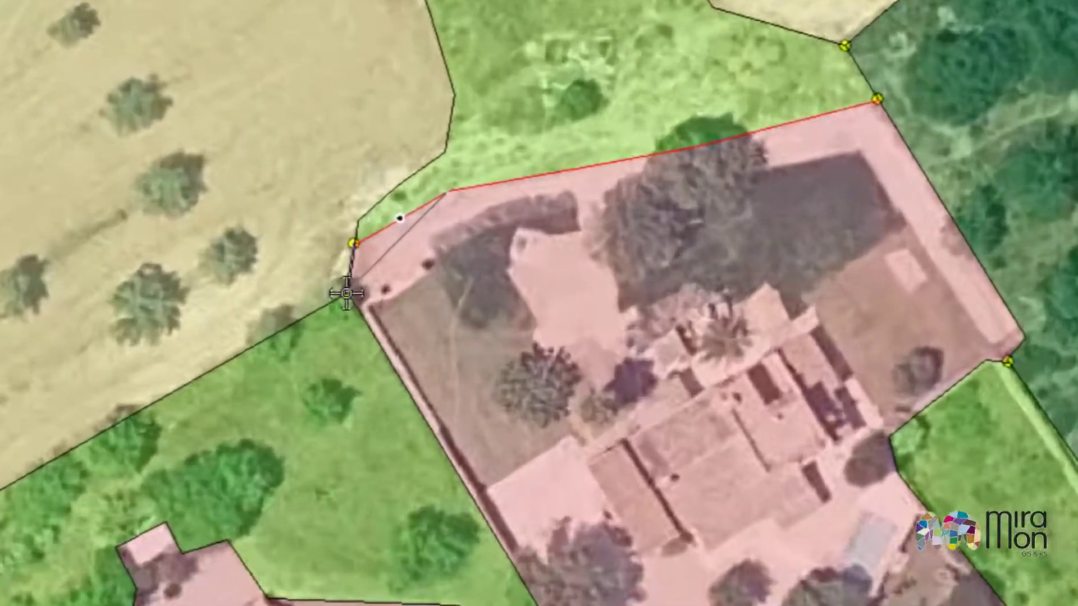
click(405, 302)
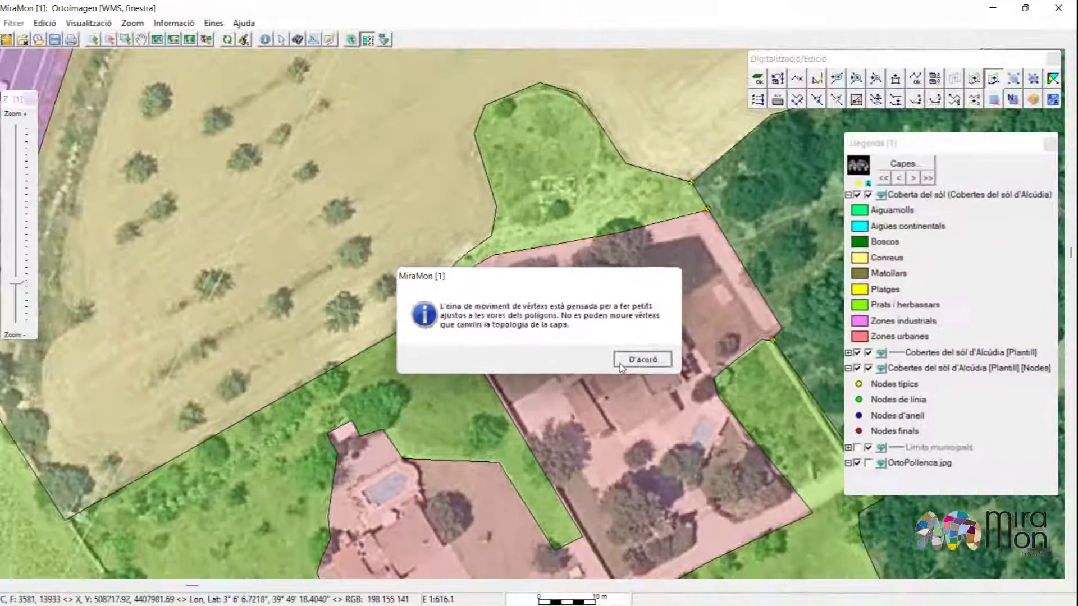
click(619, 364)
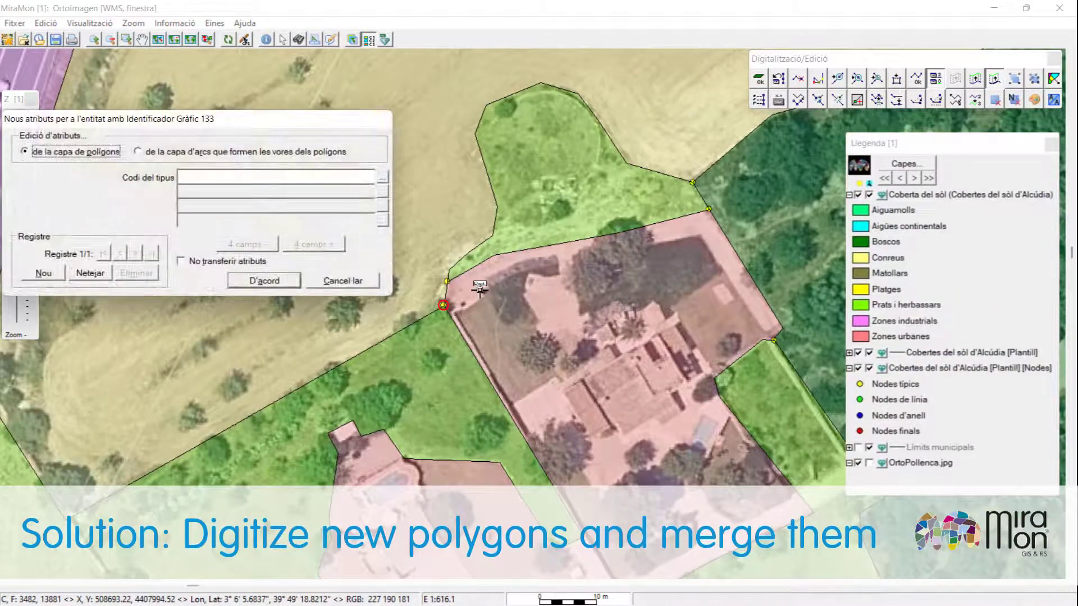
Digitize a small polygon with type code 3 (Prats i herbassars) bridging the gap between the northern and southern grassland areas
click(382, 178)
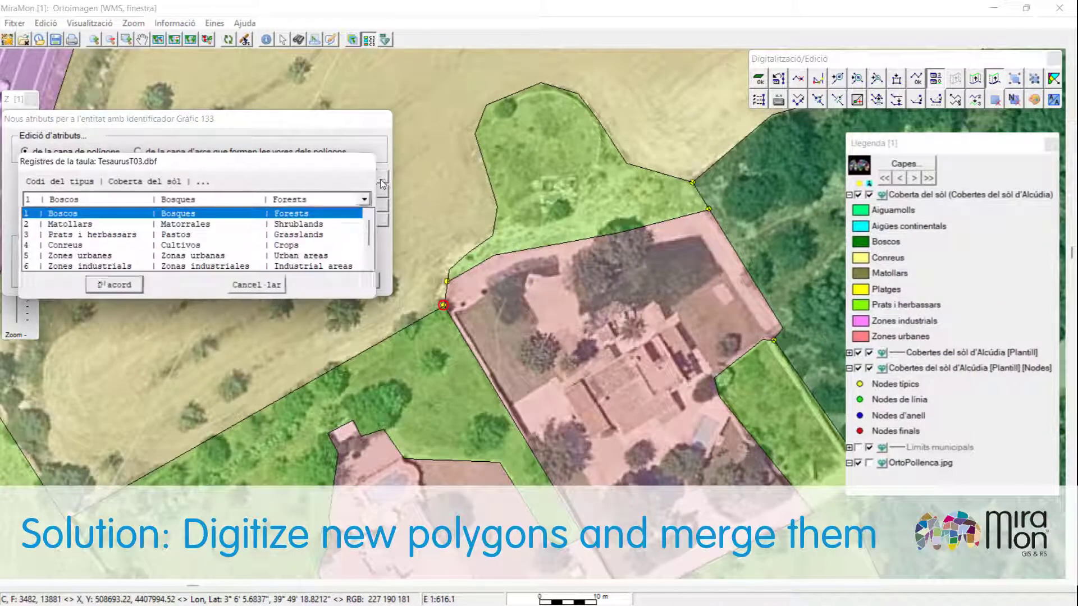
click(242, 224)
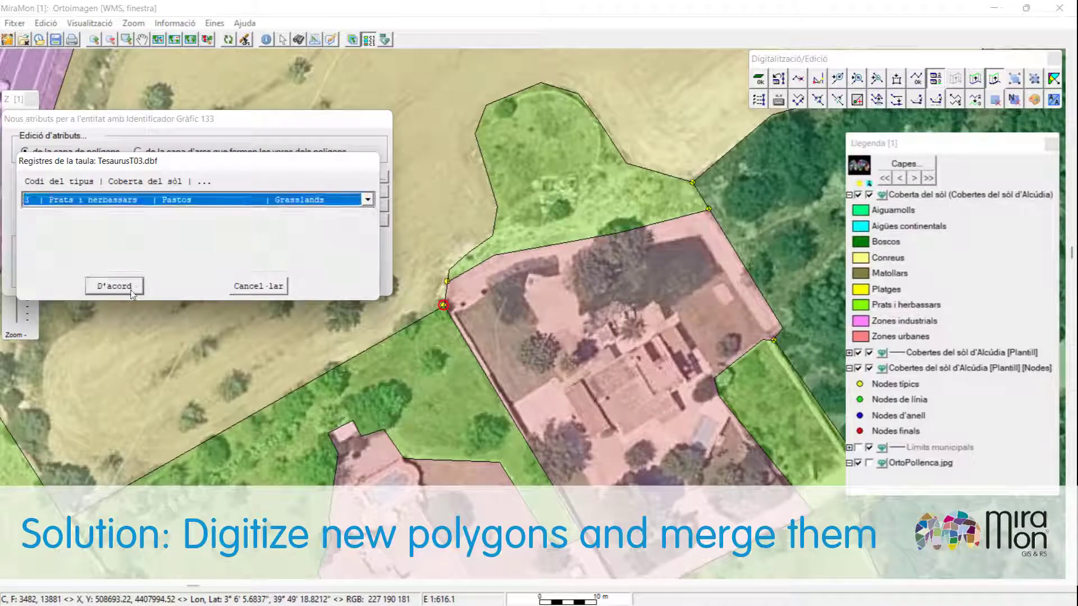
click(132, 287)
click(263, 280)
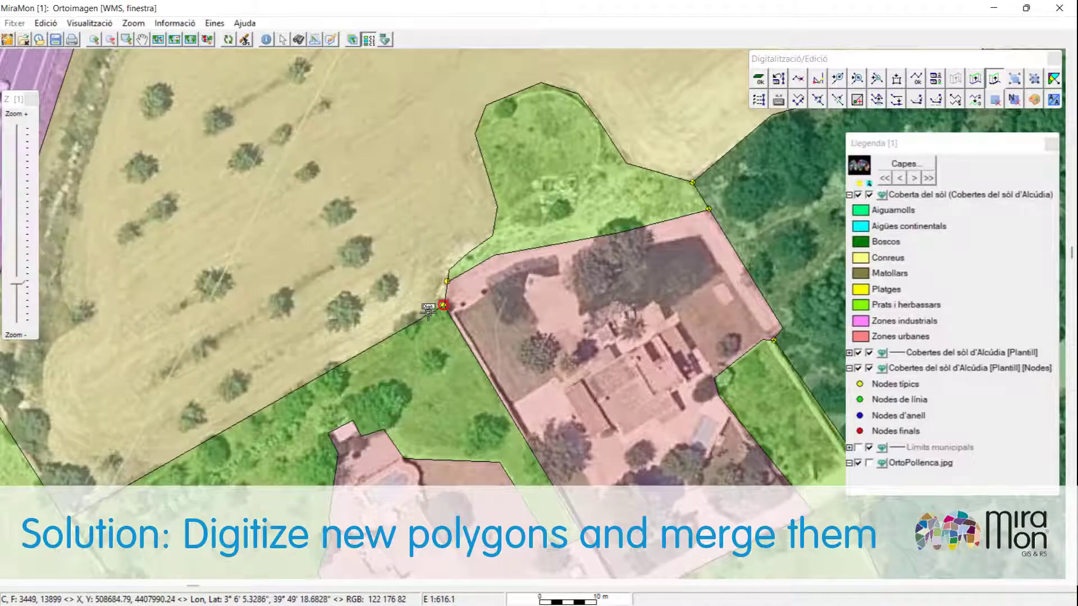
click(447, 269)
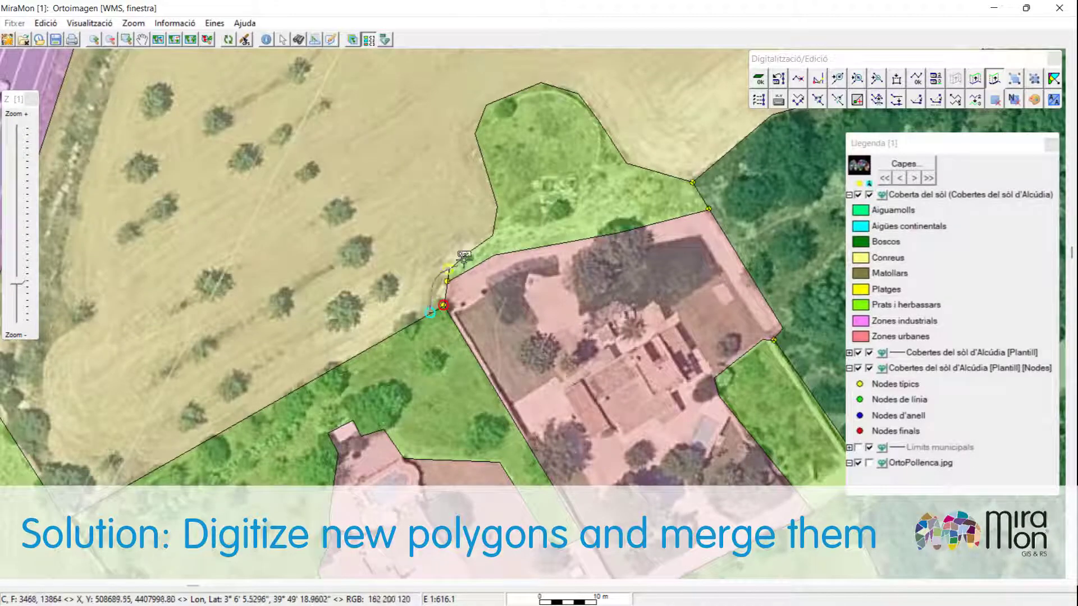
click(449, 312)
click(456, 275)
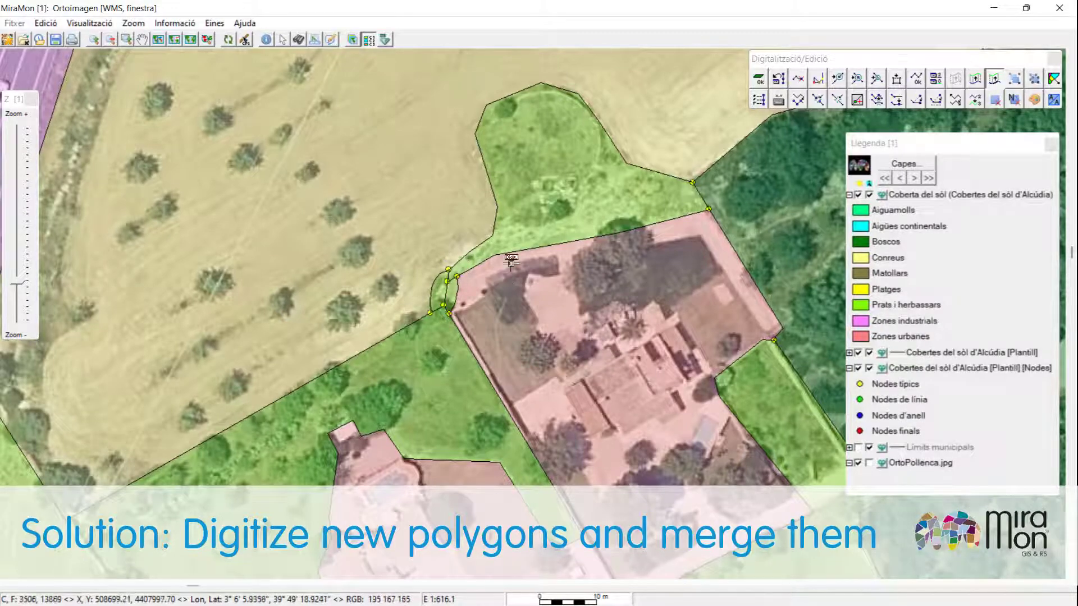
Merge the northern grassland, the small bridging polygons and the southern grassland into one polygon
key(ctrl+u)
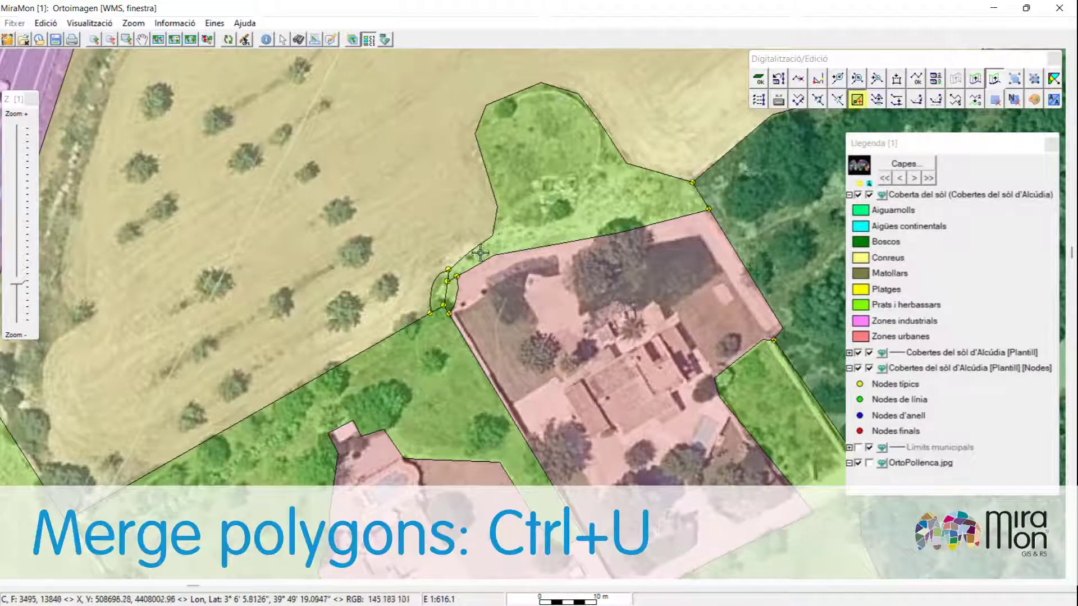
click(498, 244)
click(452, 287)
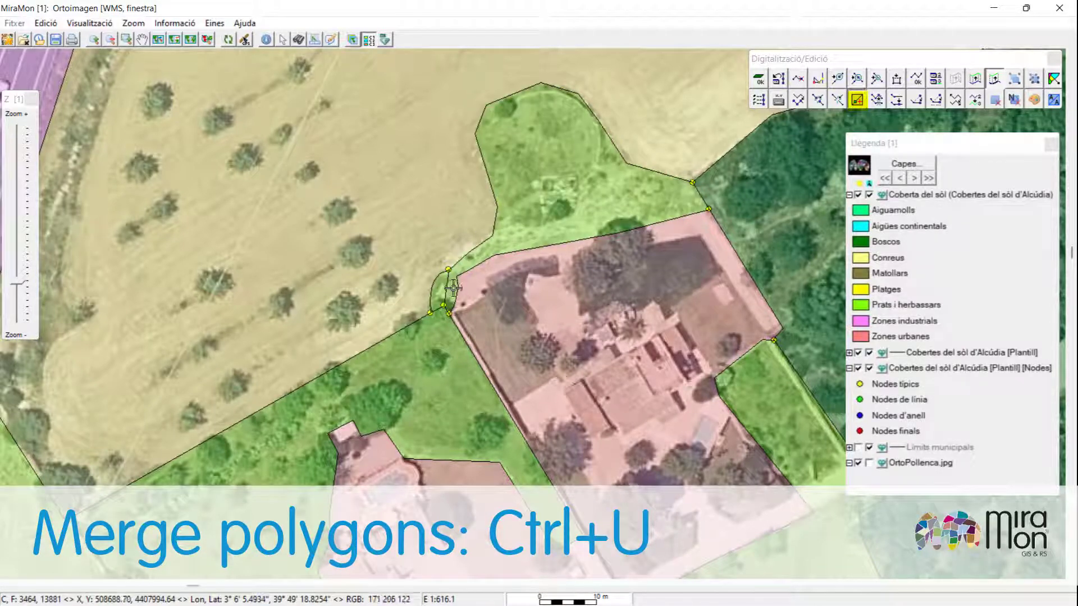
click(451, 288)
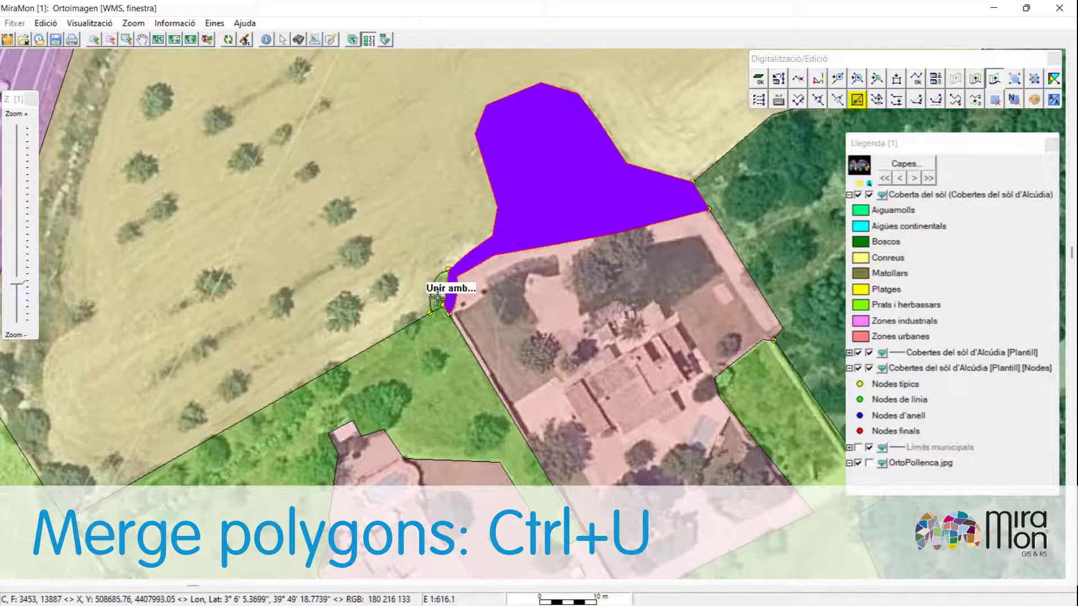
click(438, 297)
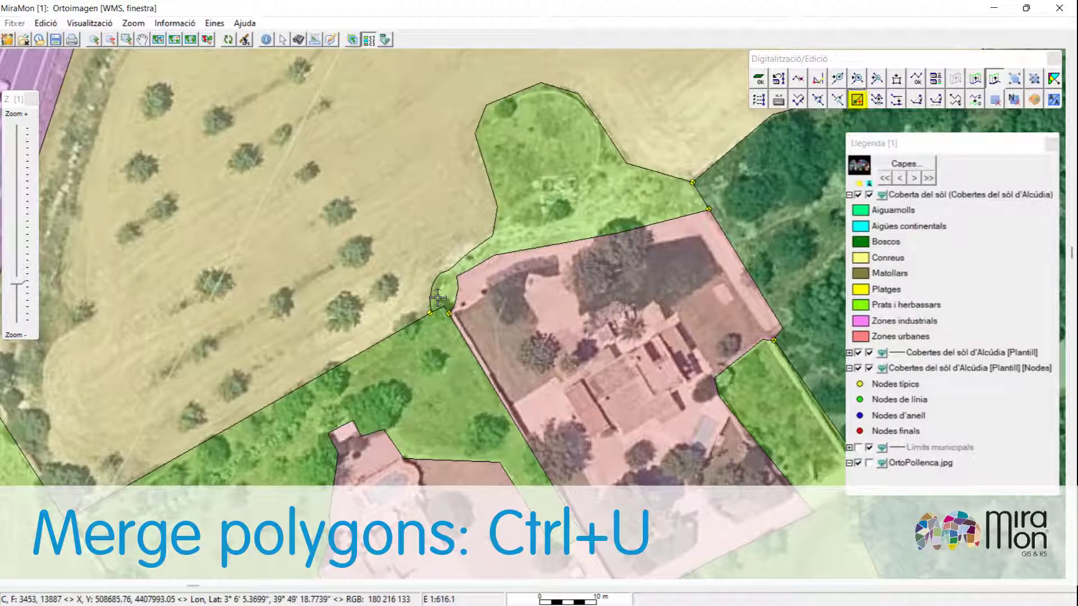
click(432, 305)
click(435, 342)
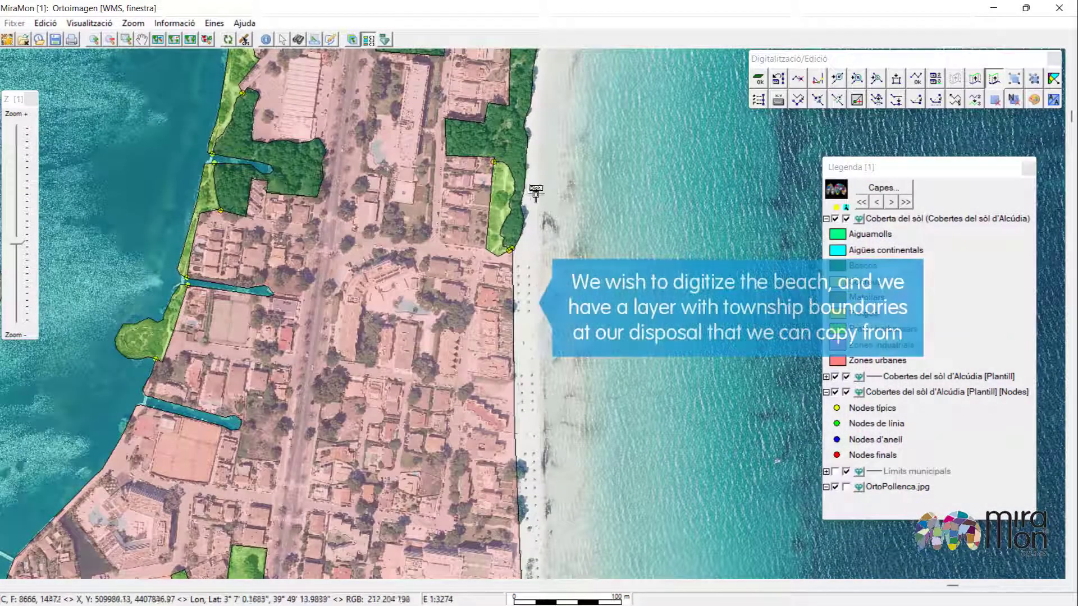
Show the Límits municipals layer, copy its northern coastline arc into the land cover layer, and hide the boundaries layer again
scroll(520, 216, down, 3)
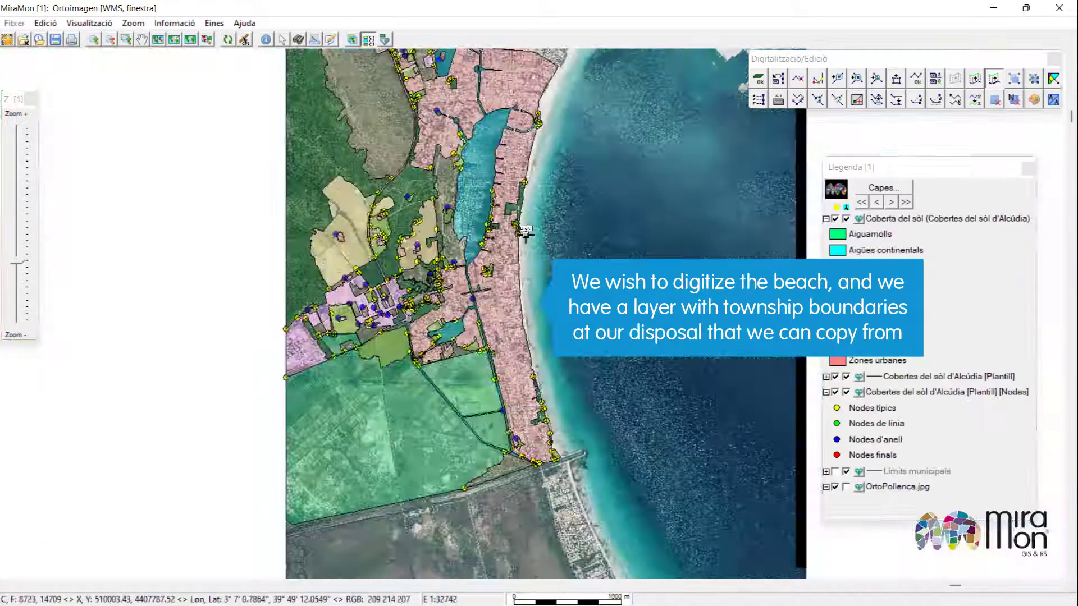
drag(545, 194, 535, 252)
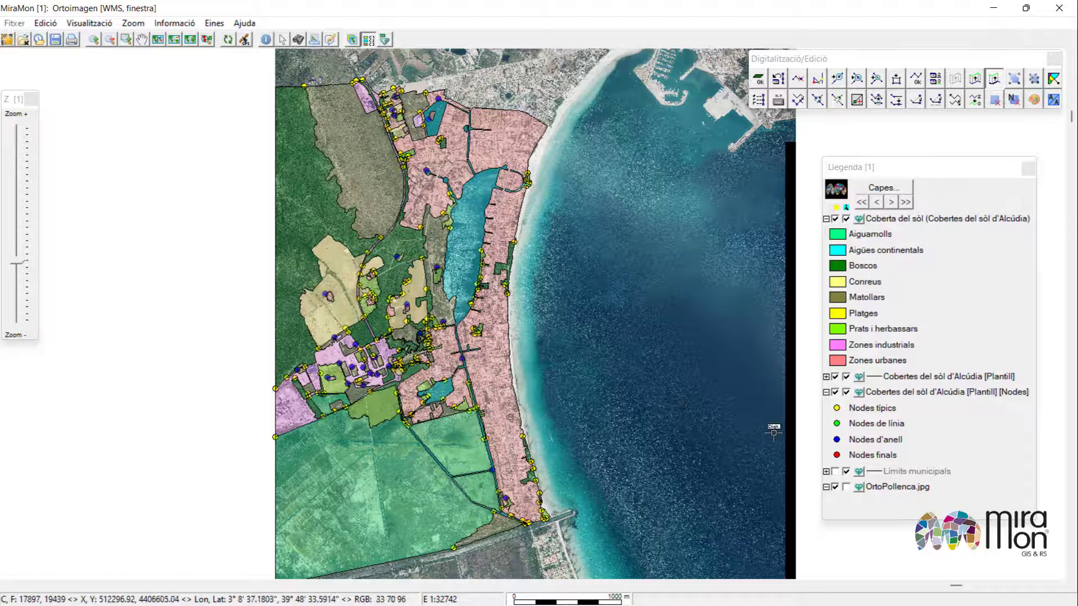
click(835, 471)
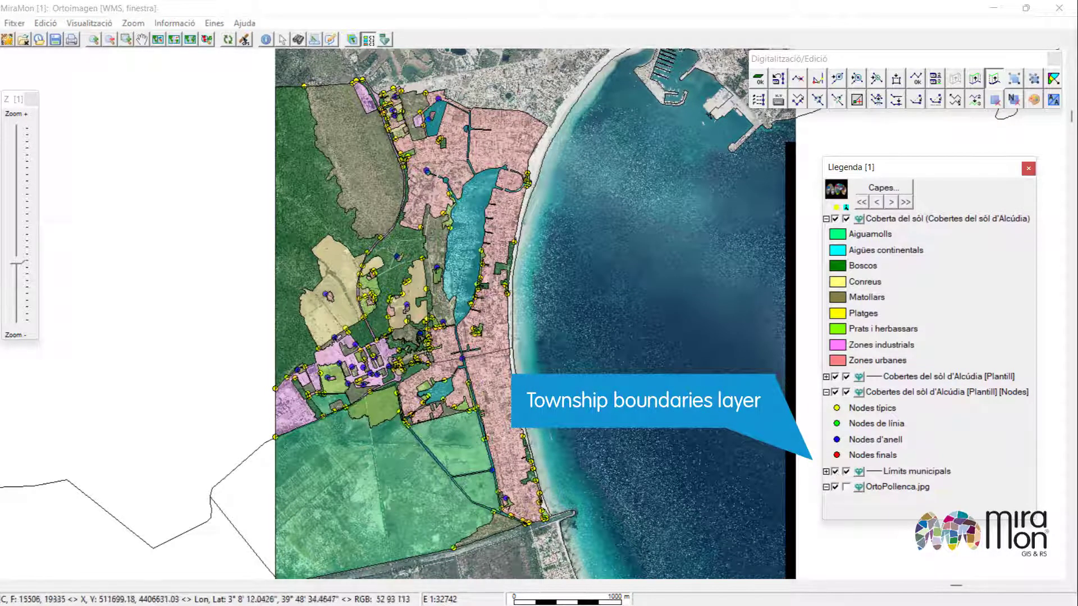
key(ctrl+c)
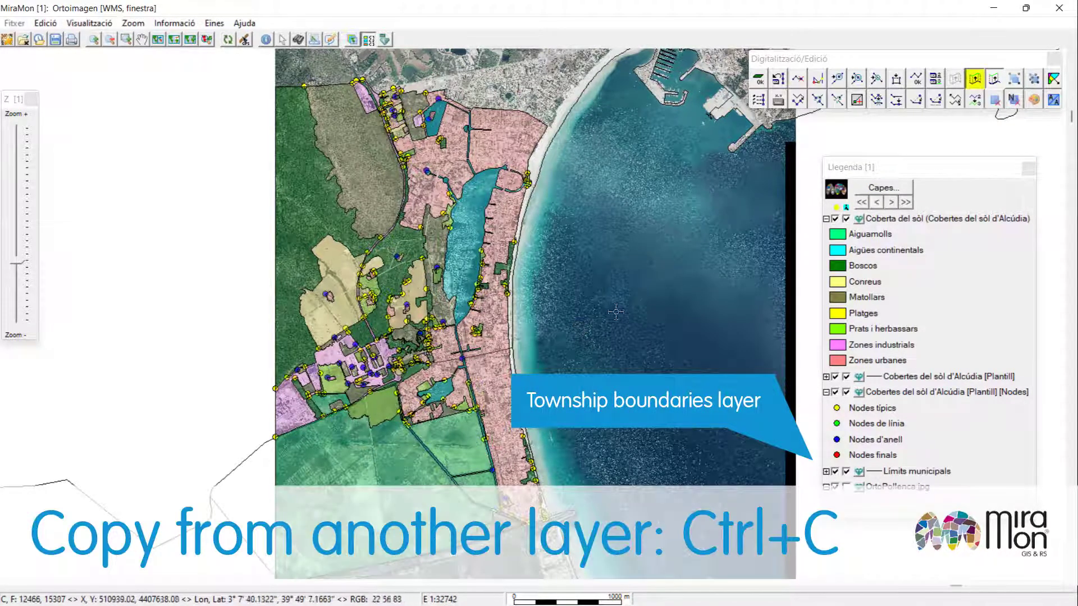
click(562, 123)
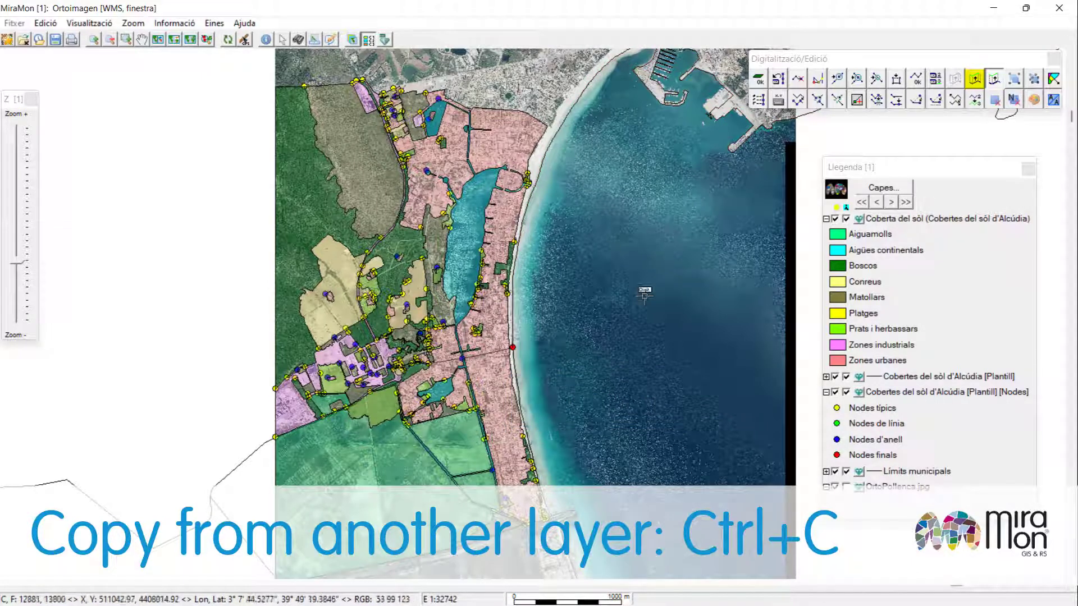
click(834, 471)
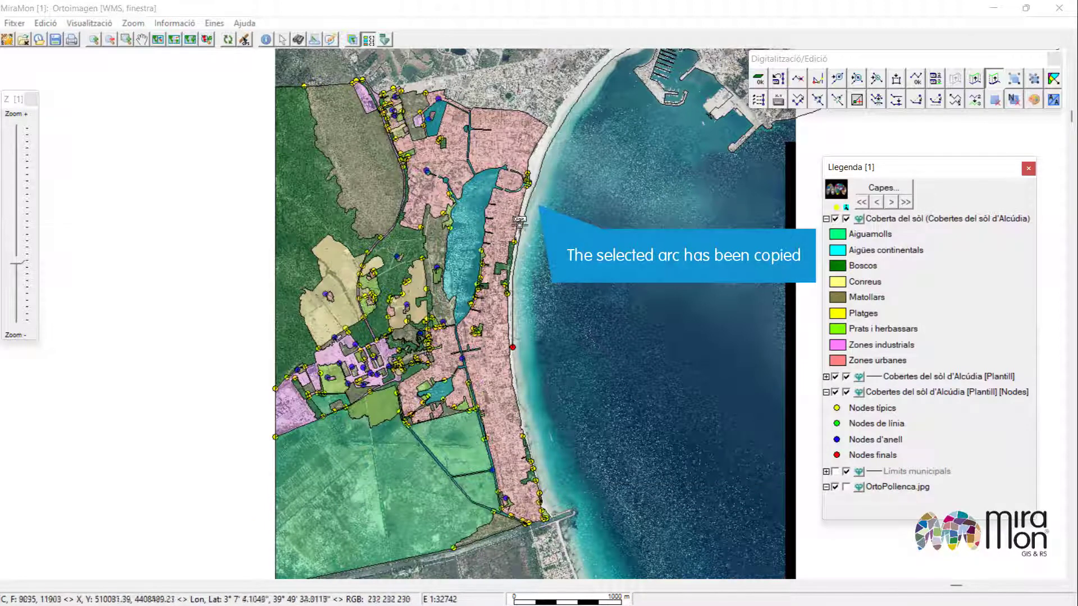
Copy the remaining southern coastline arc from the Límits municipals layer to complete the coast, with that layer shown only while copying
click(836, 472)
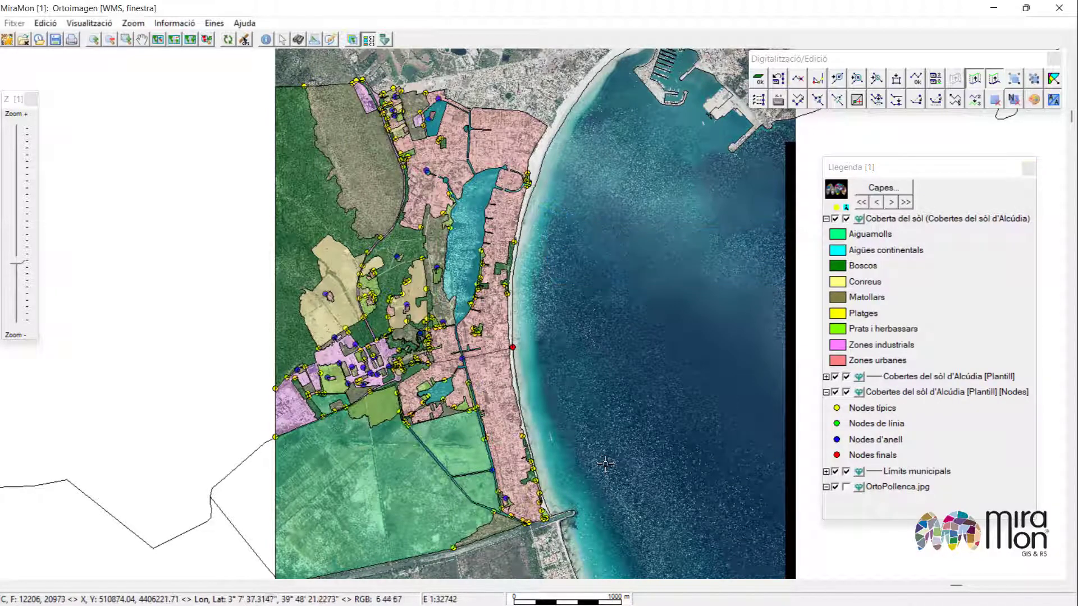
click(560, 526)
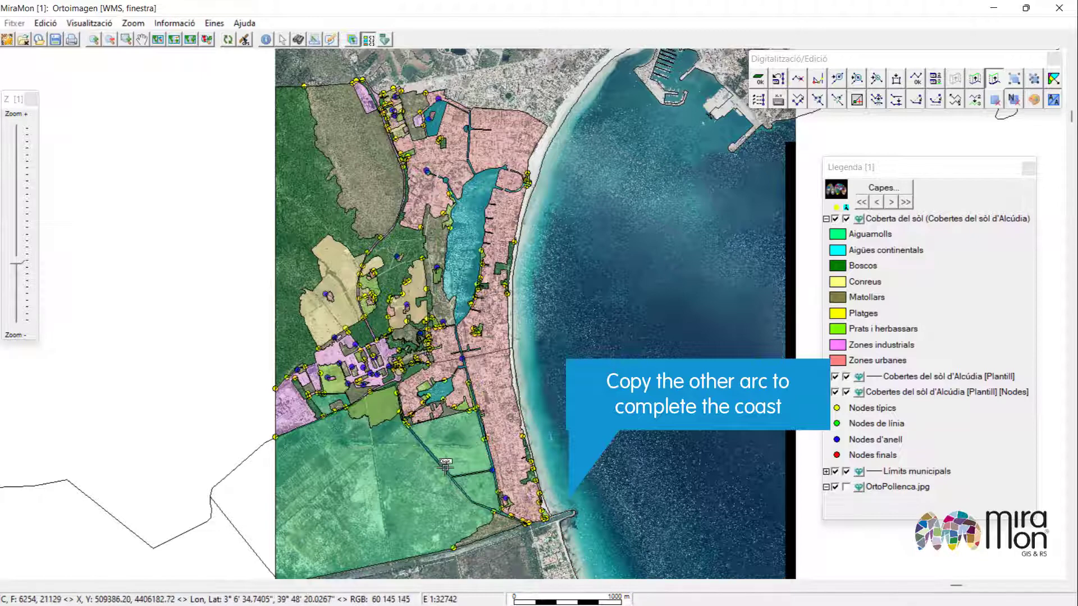
click(835, 472)
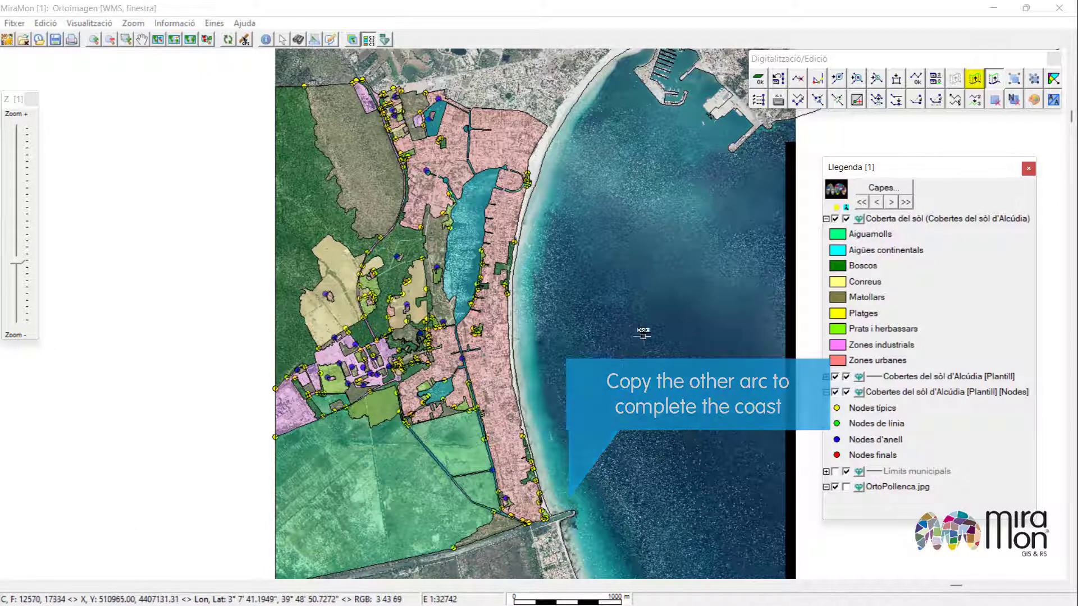
Close the beach polygon with connecting arcs to the coastline at the north end of the urban area and beside the southern breakwater
scroll(555, 124, up, 3)
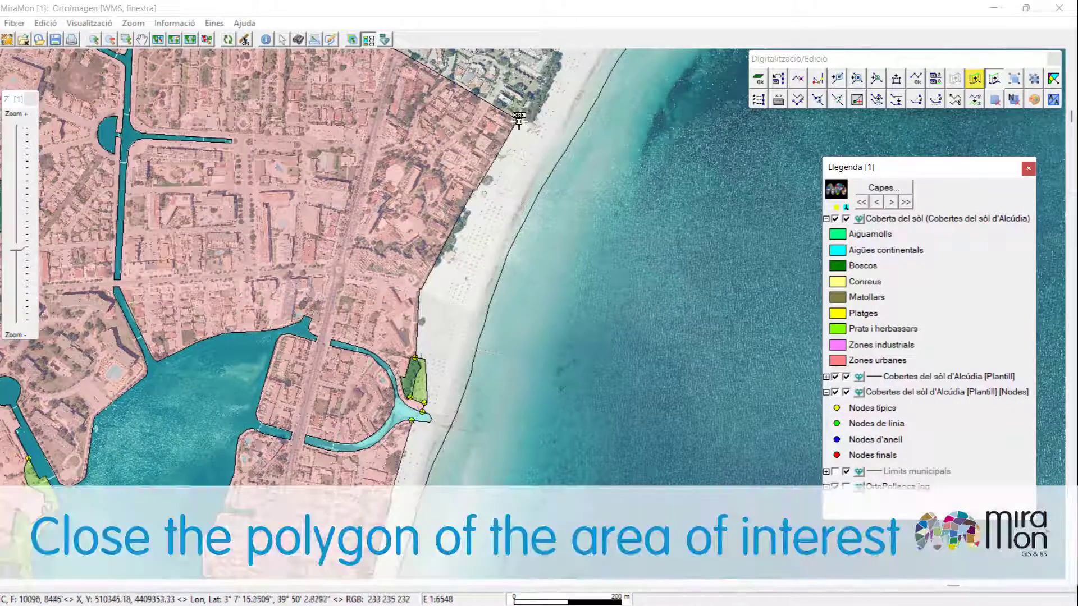
click(517, 119)
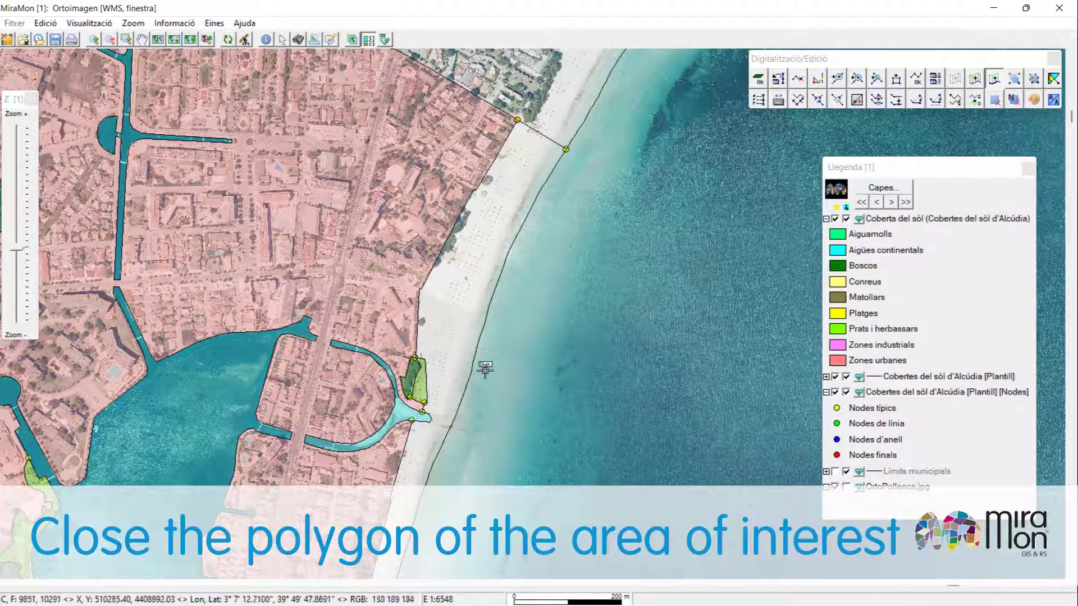
scroll(486, 371, down, 3)
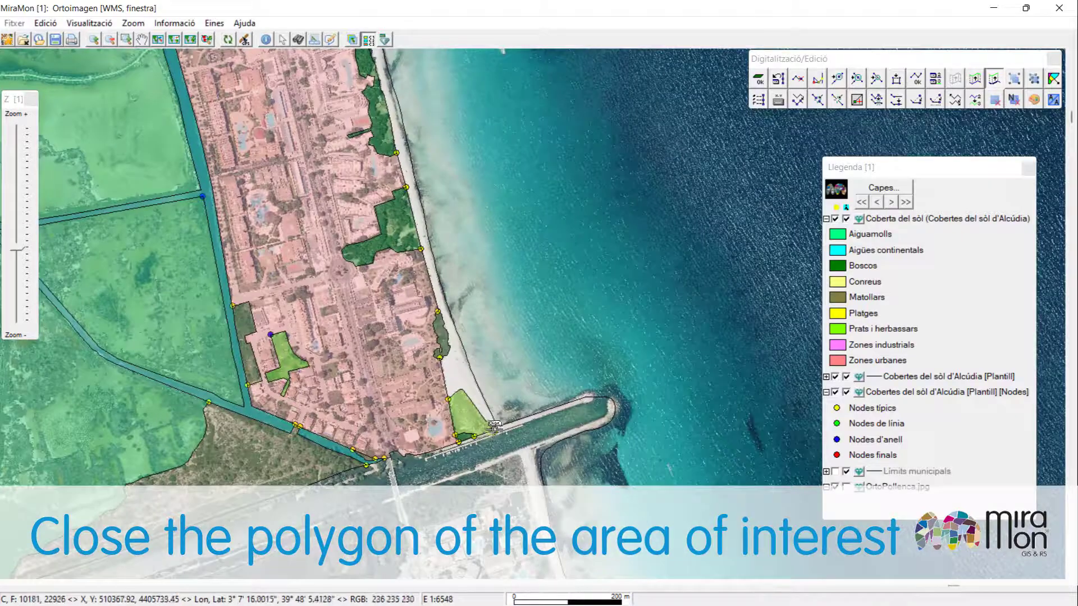
scroll(502, 428, up, 1)
click(498, 427)
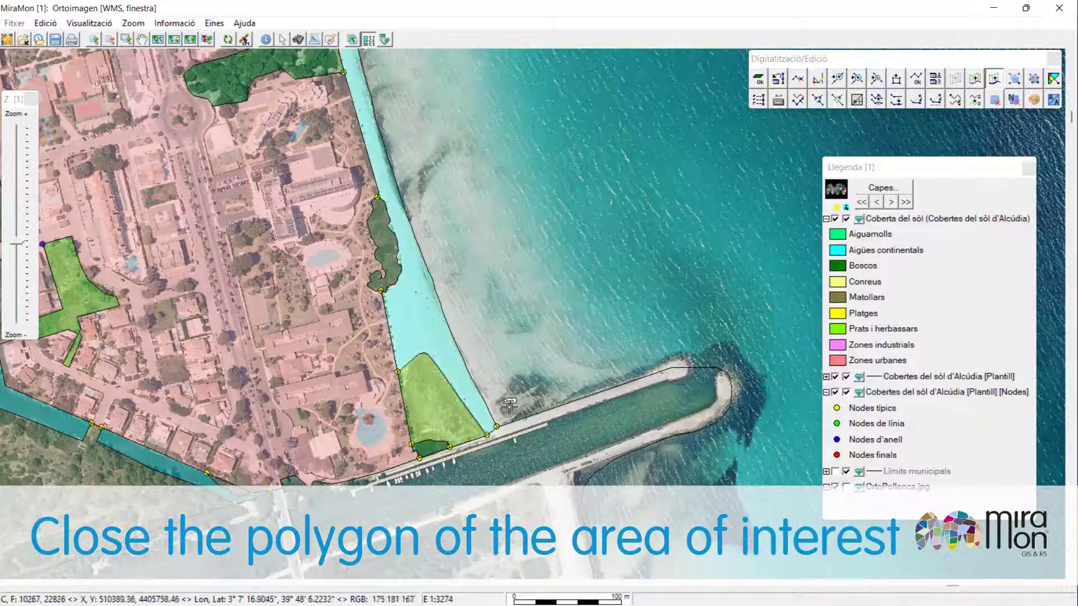
Change the beach polygon's type code to 7 (Platges) using the linked thesaurus table
scroll(502, 382, down, 1)
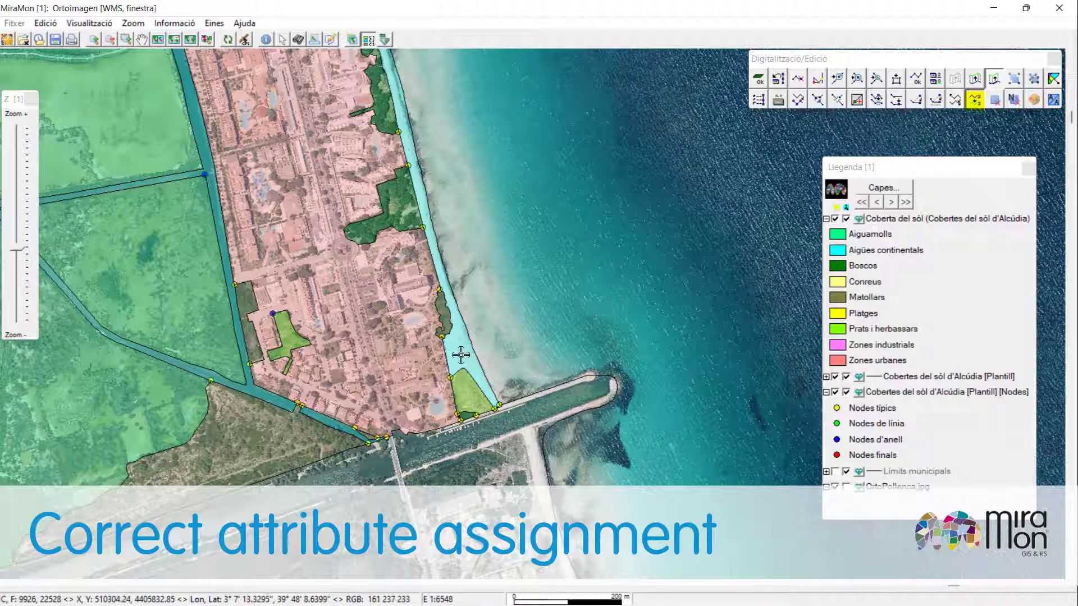
click(461, 355)
click(340, 146)
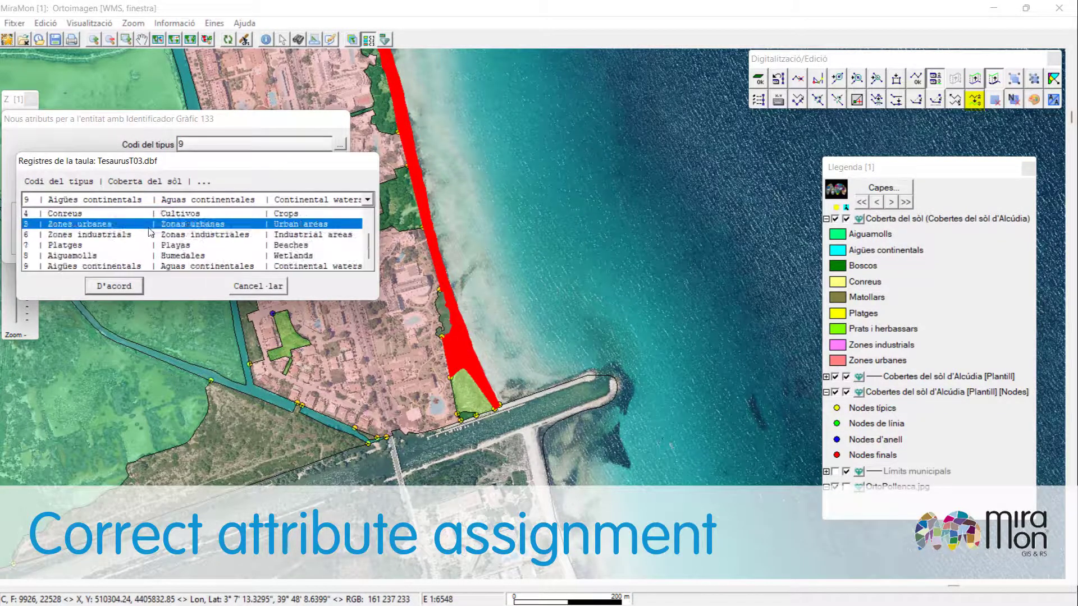
scroll(140, 235, down, 2)
click(130, 245)
click(114, 286)
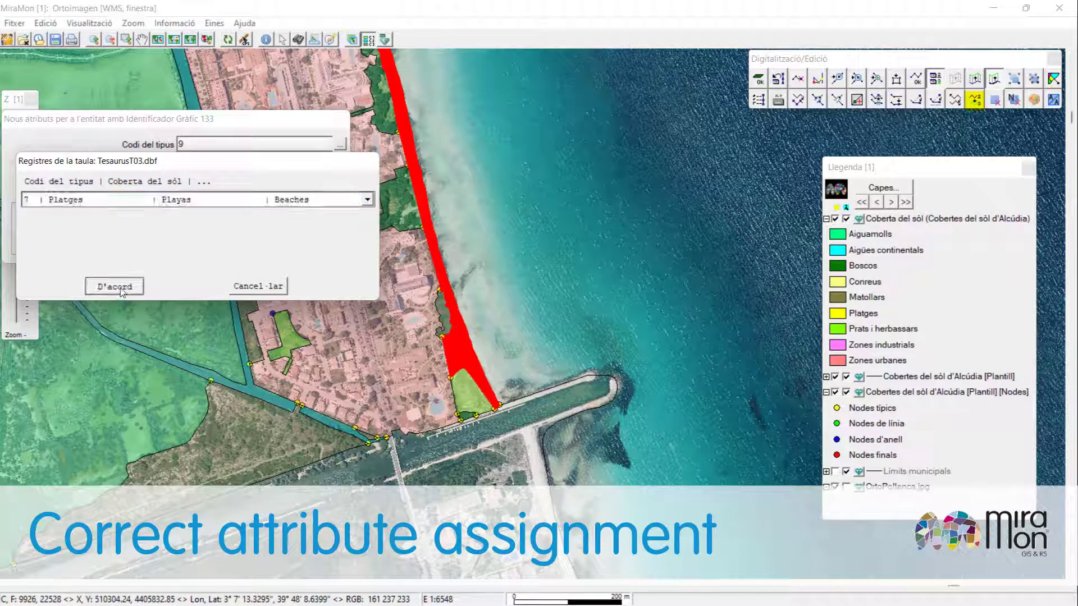
click(223, 248)
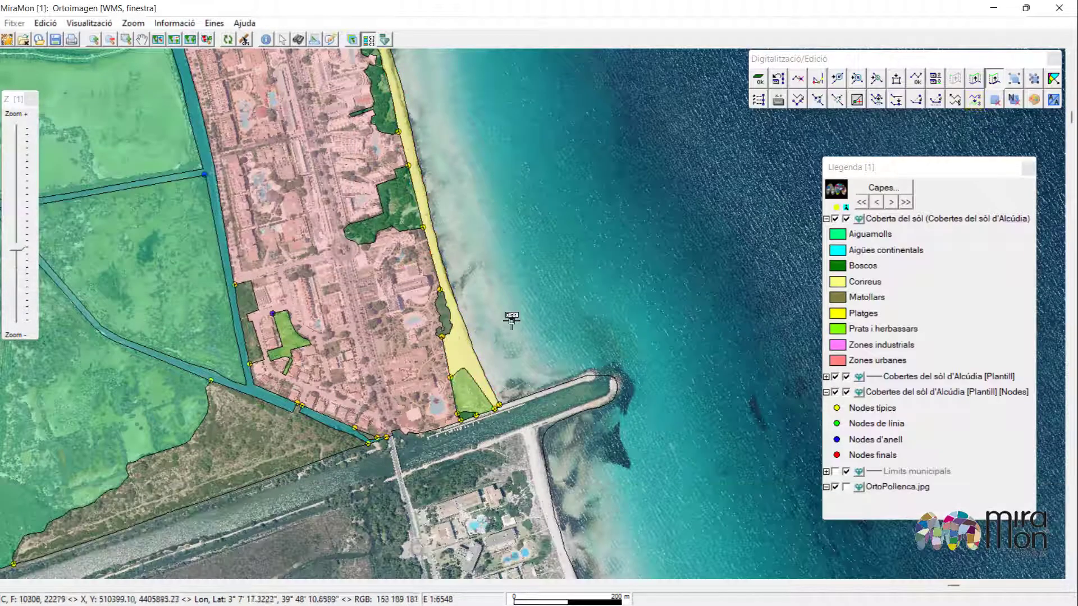
Bulk-delete the undesired coastal polygons of the Cobertes del sòl d'Alcúdia layer, selecting them with a rectangle over the bay
scroll(507, 316, up, 5)
scroll(435, 147, up, 8)
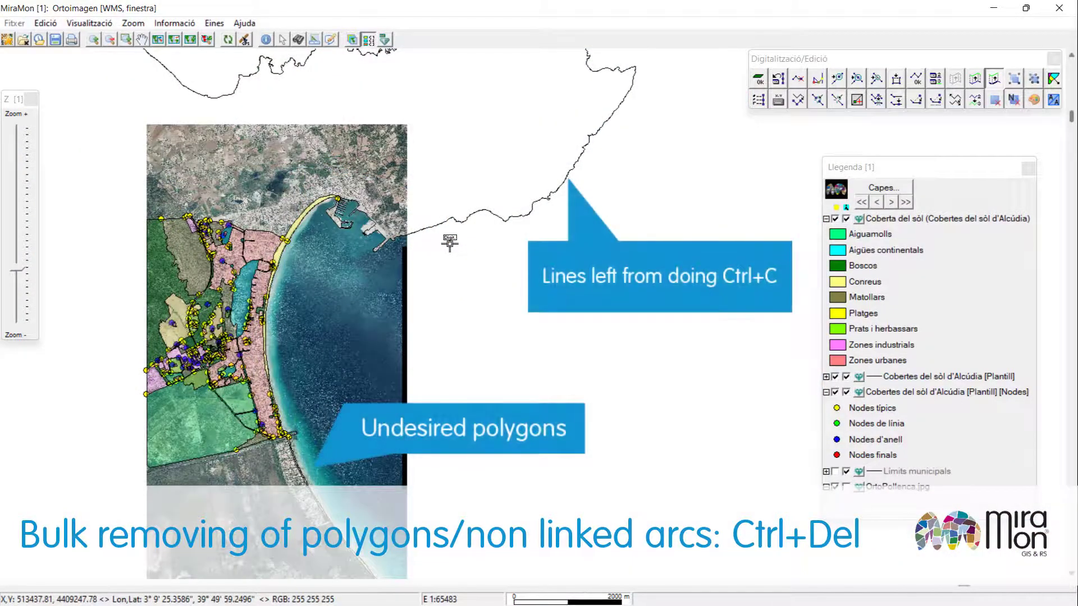
key(ctrl+Delete)
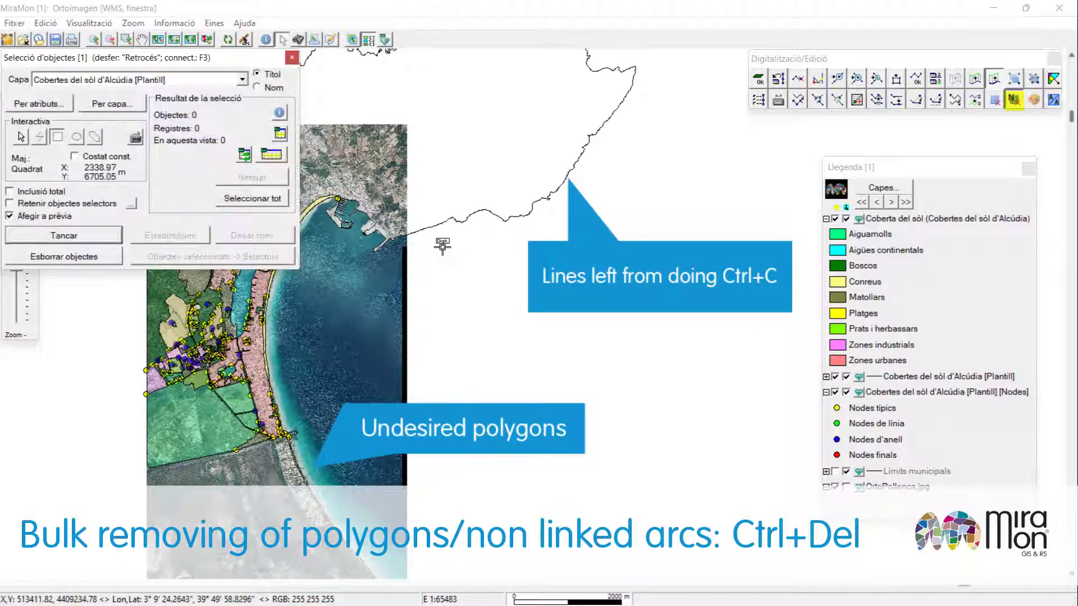
click(242, 81)
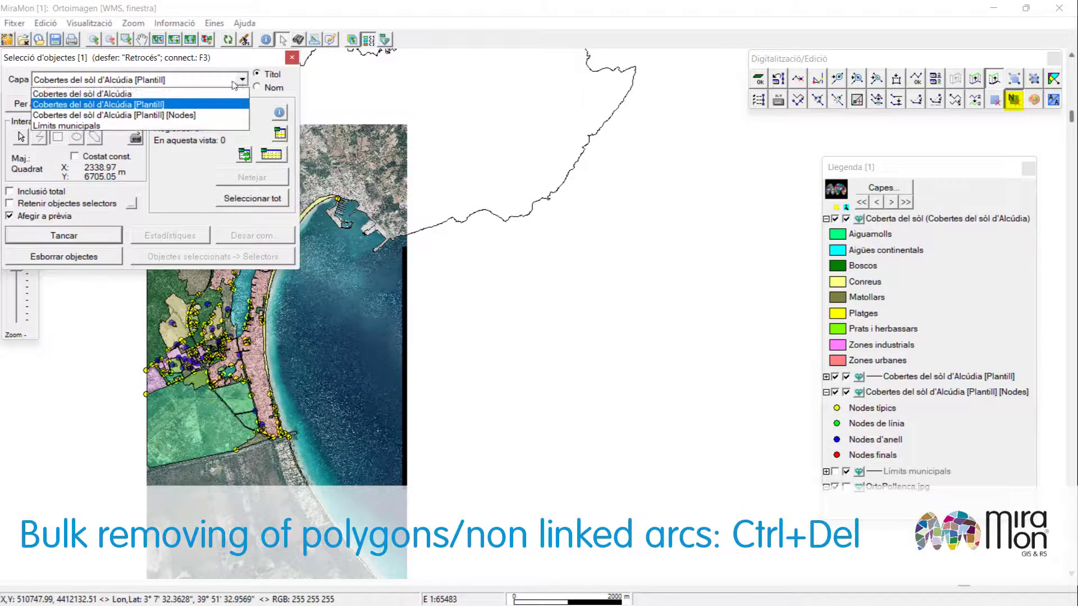
click(180, 93)
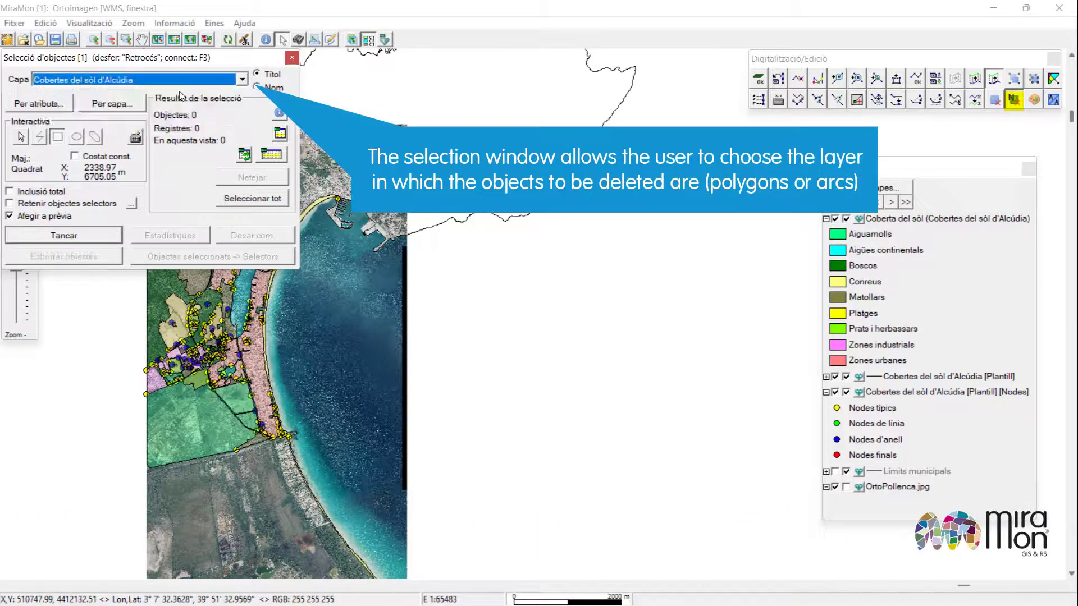
click(60, 137)
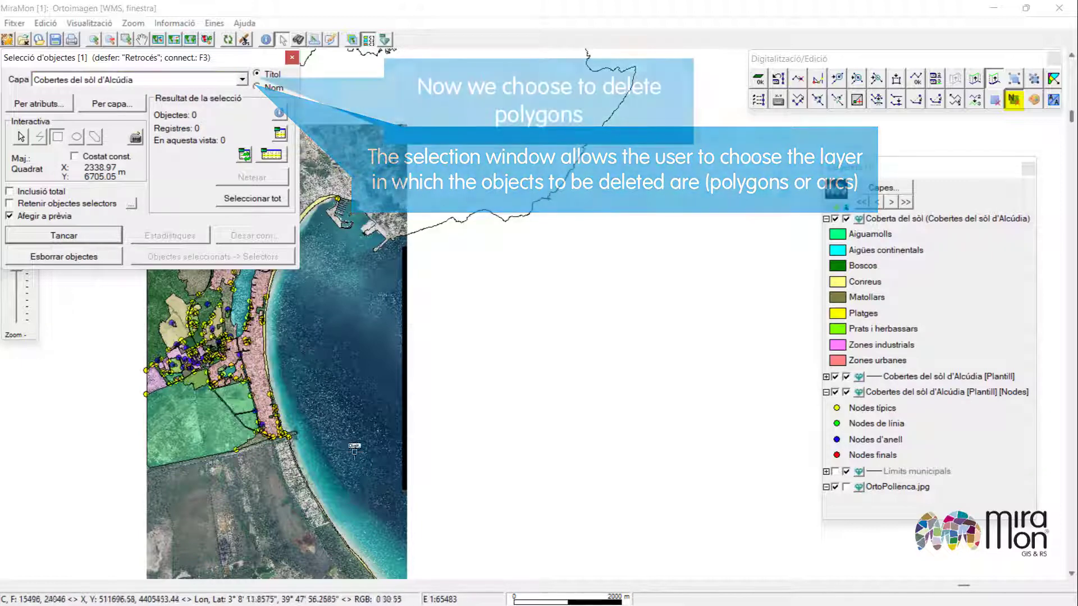
drag(312, 177, 432, 538)
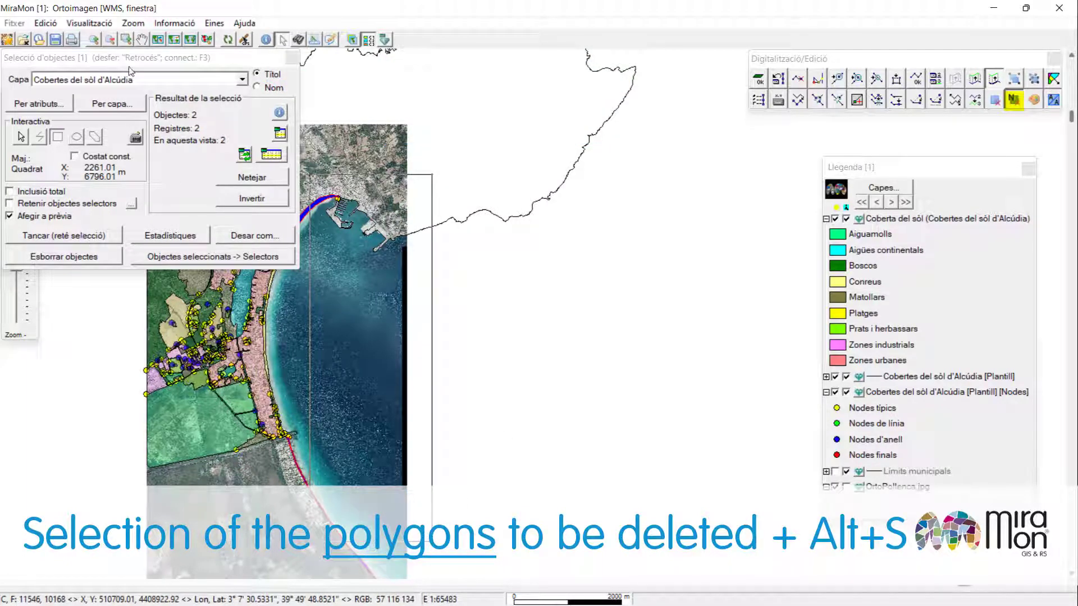
drag(132, 60, 618, 180)
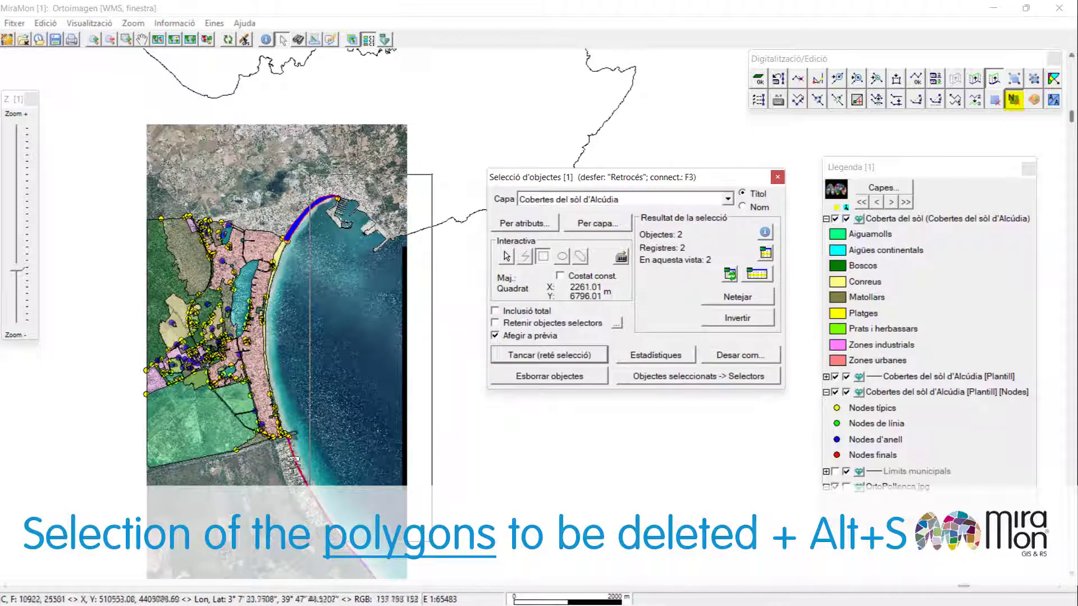
click(576, 377)
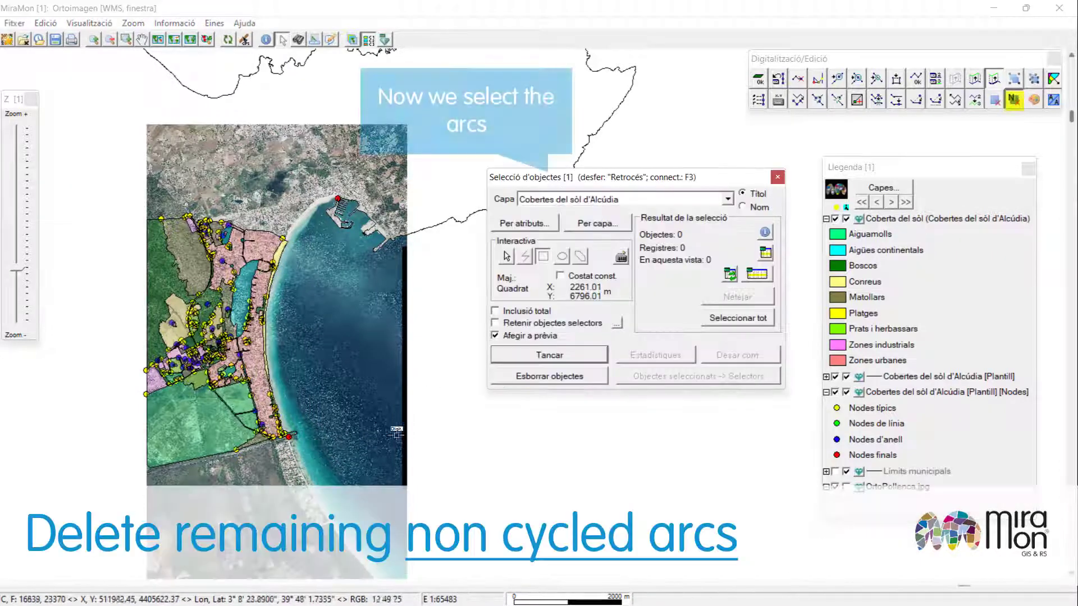
Bulk-delete the leftover non-cycled coastline arcs of the Cobertes del sòl d'Alcúdia [Plantill] layer, selecting them with a rectangle over the bay
click(727, 200)
click(694, 224)
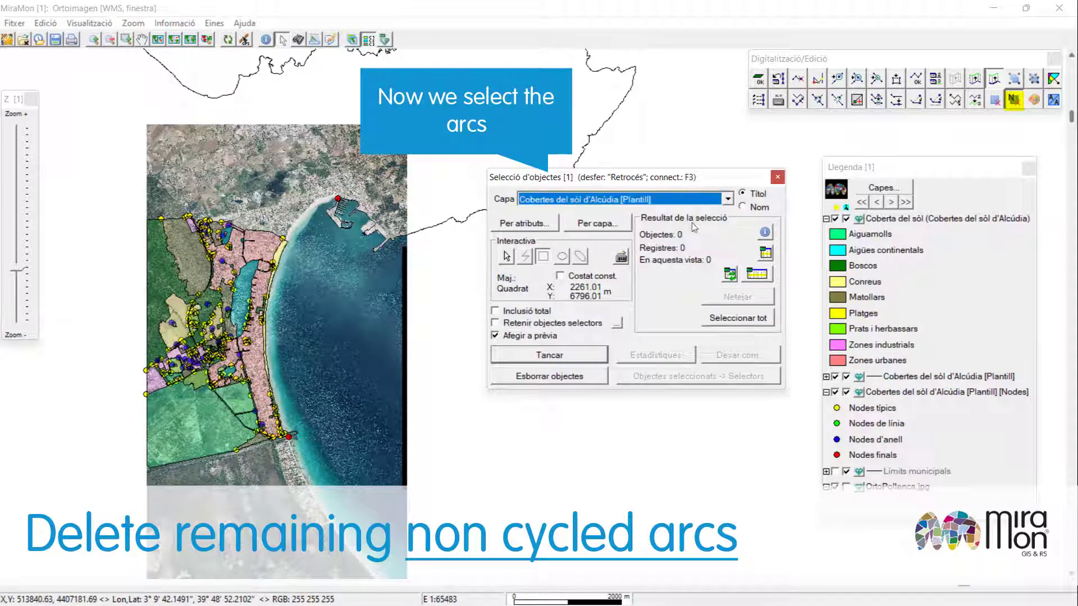
click(543, 257)
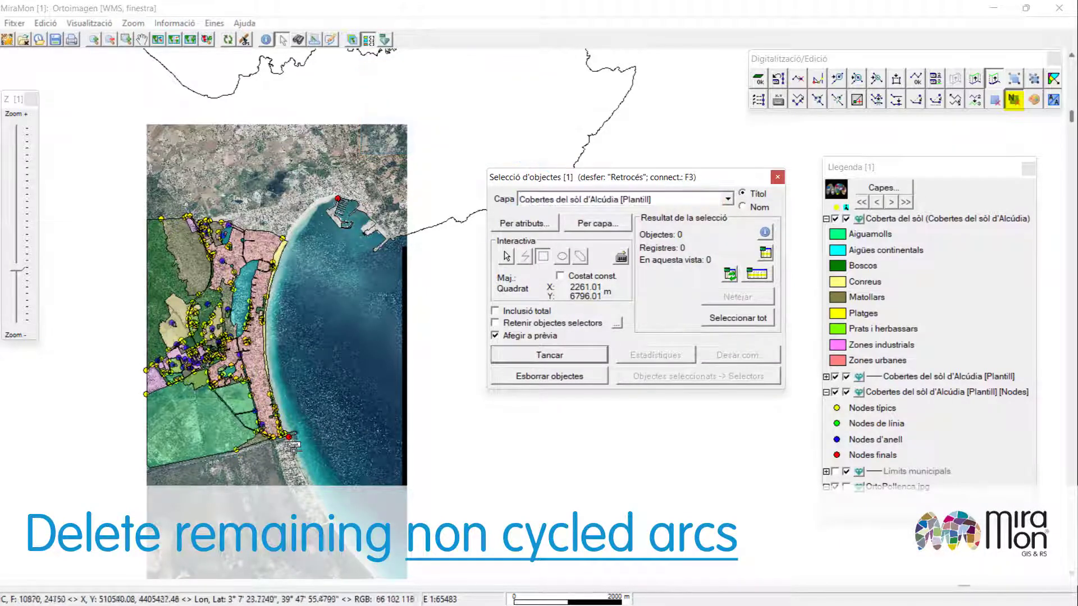
drag(294, 454, 431, 173)
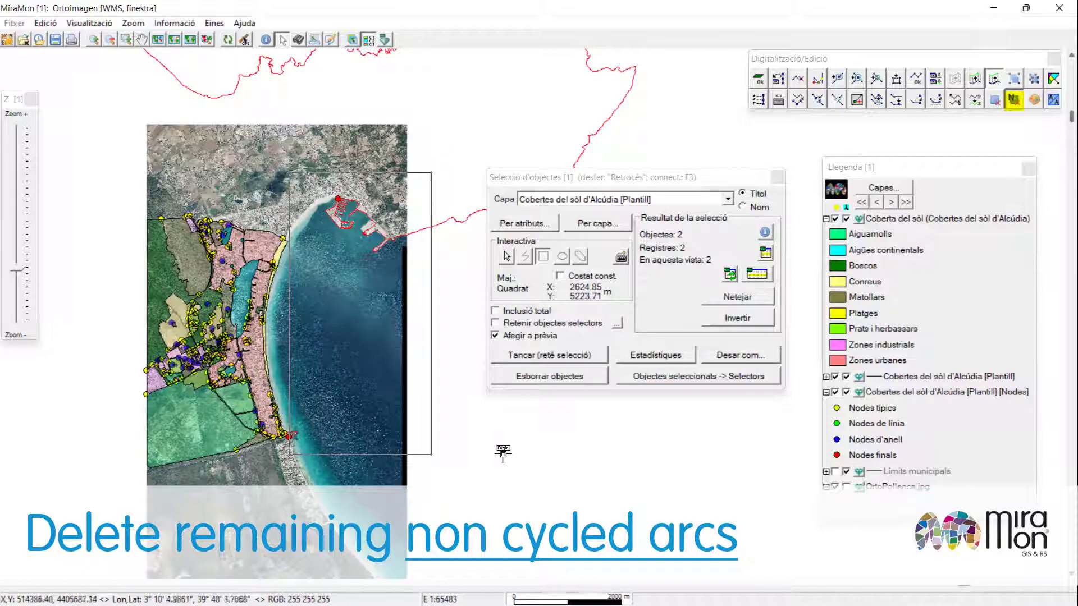
click(529, 377)
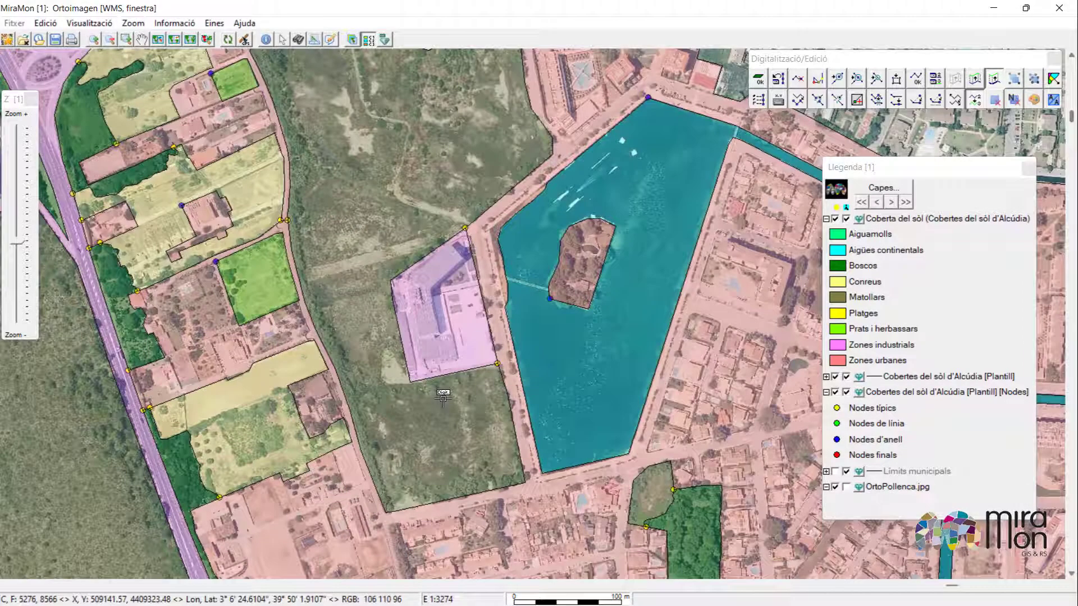
Add a second attribute record with type code 3 (Prats i herbassars) to the shrubland polygon surrounding the industrial zone
key(ctrl+F4)
click(447, 404)
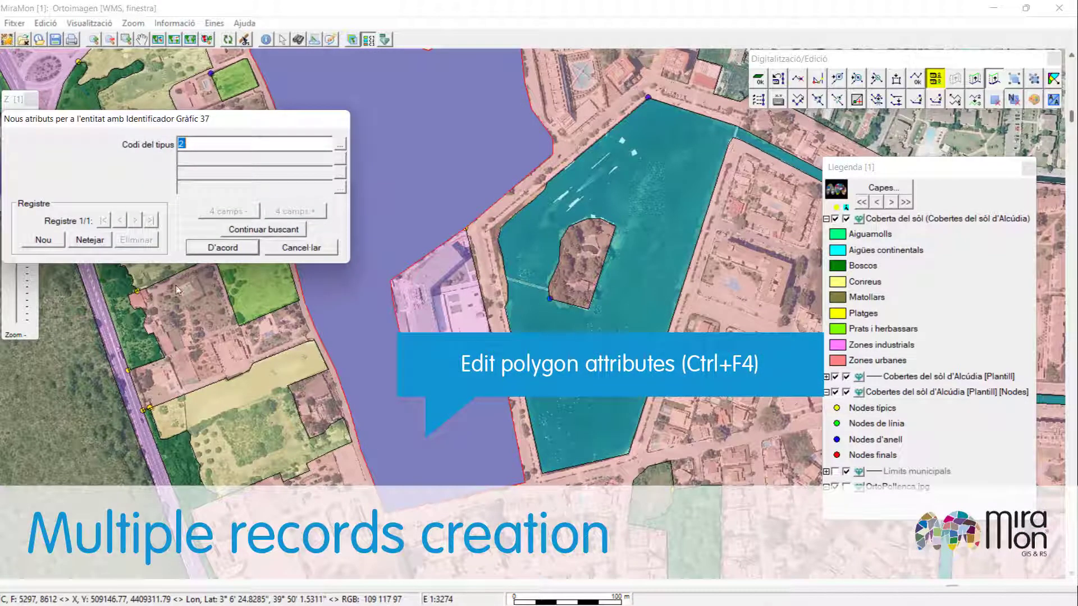
click(53, 241)
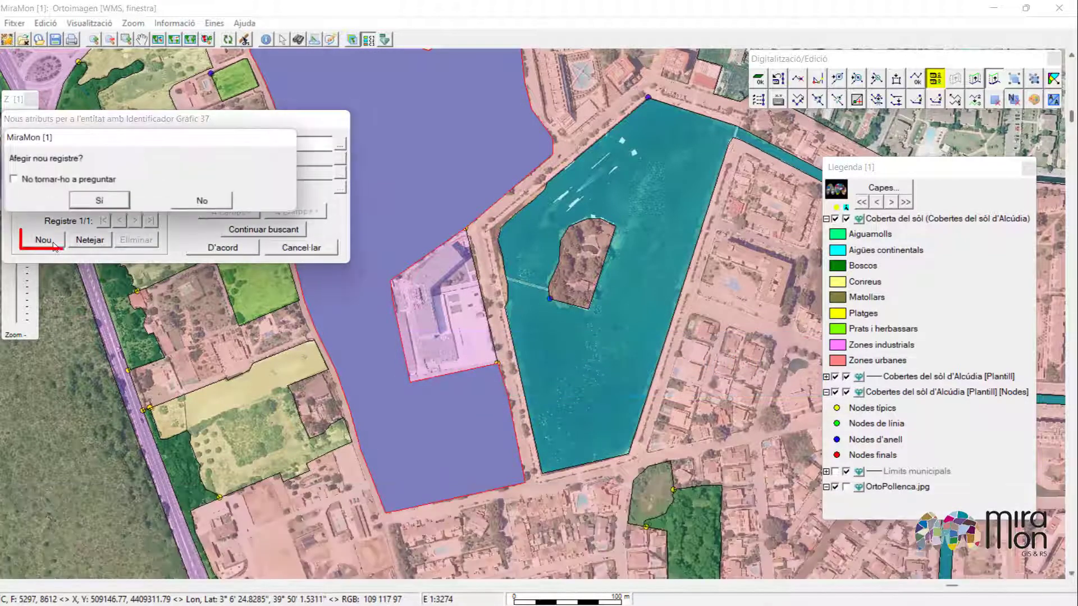
click(98, 201)
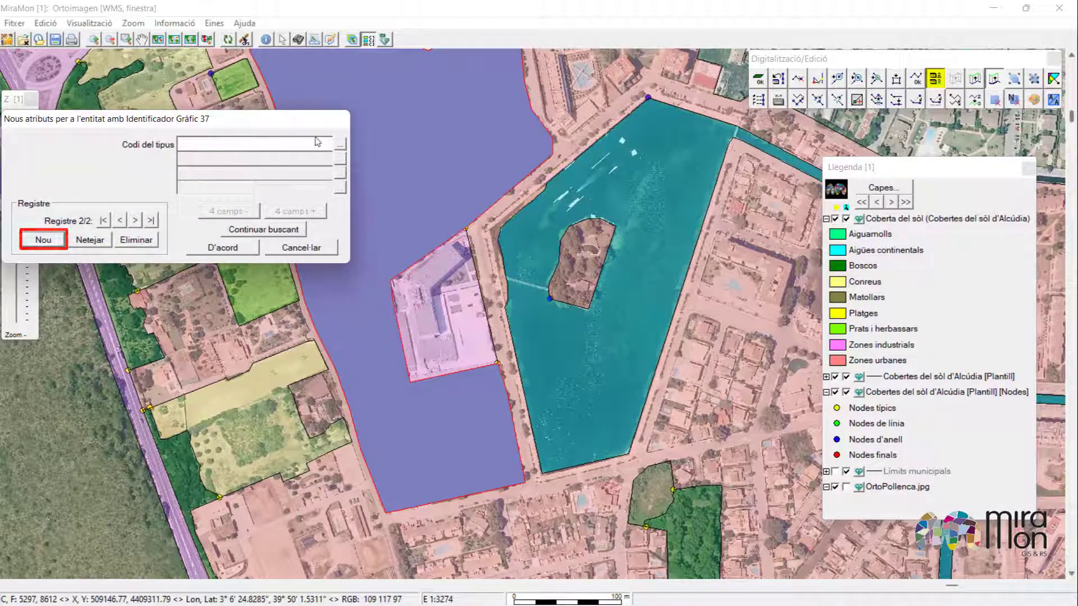
click(339, 147)
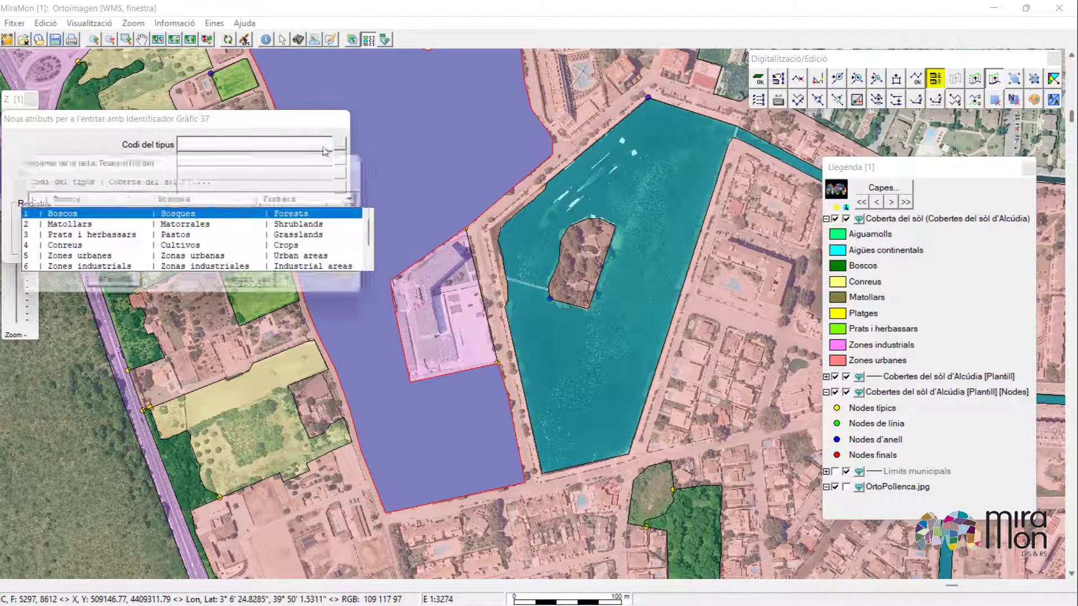
click(206, 235)
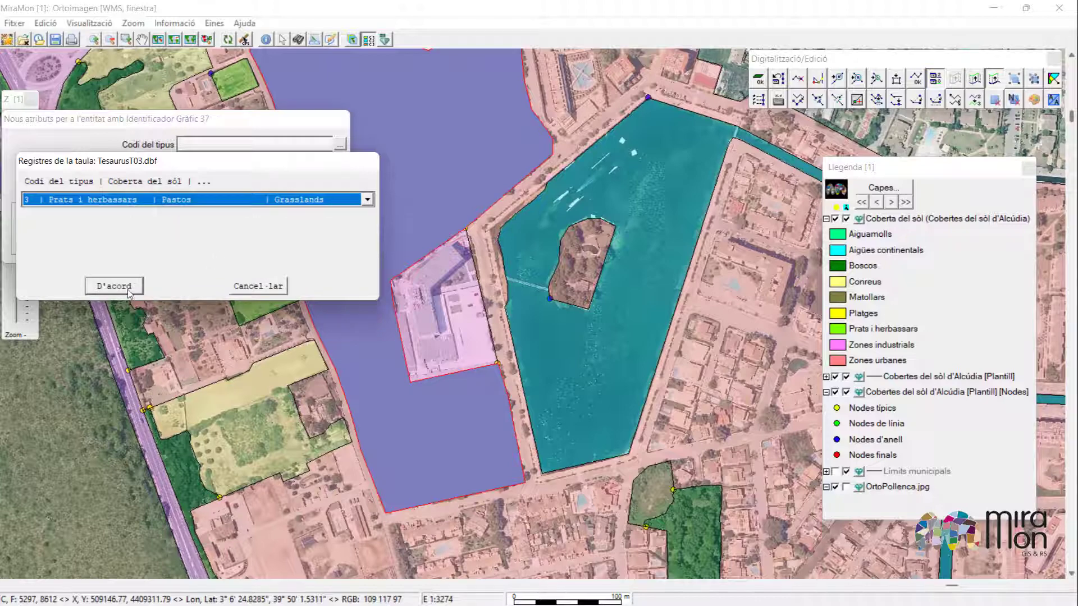
click(114, 286)
click(224, 249)
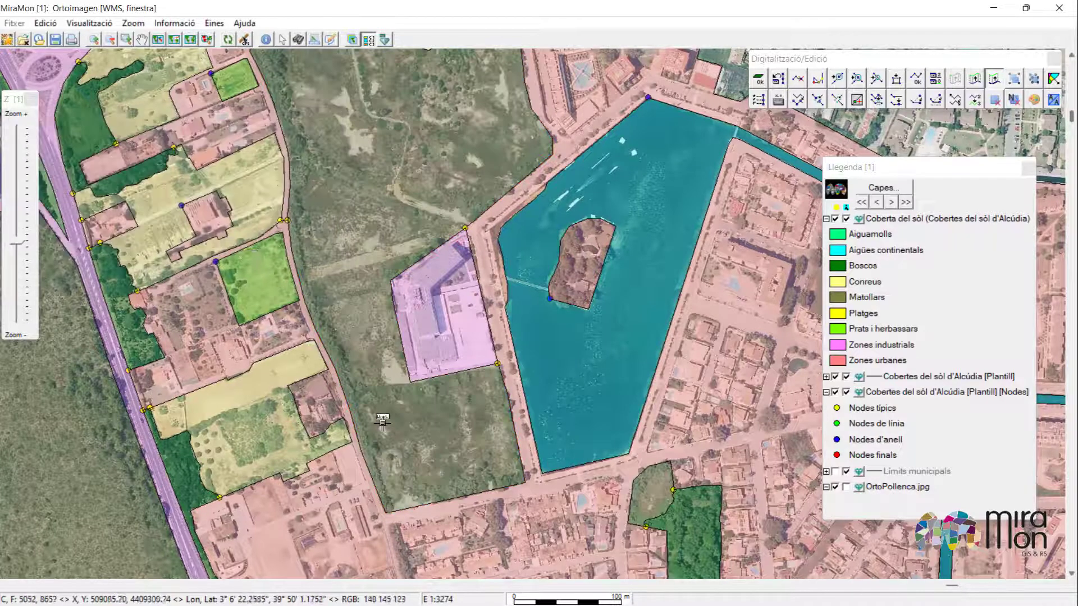
Query the shrubland polygon around the industrial zone and review both of its attribute records
click(269, 43)
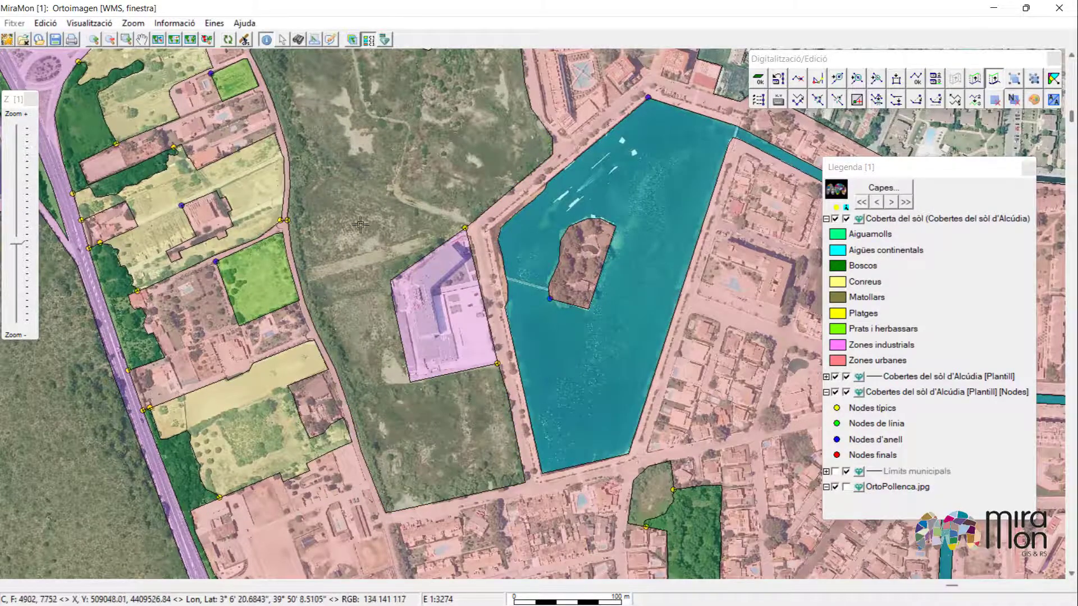
click(367, 240)
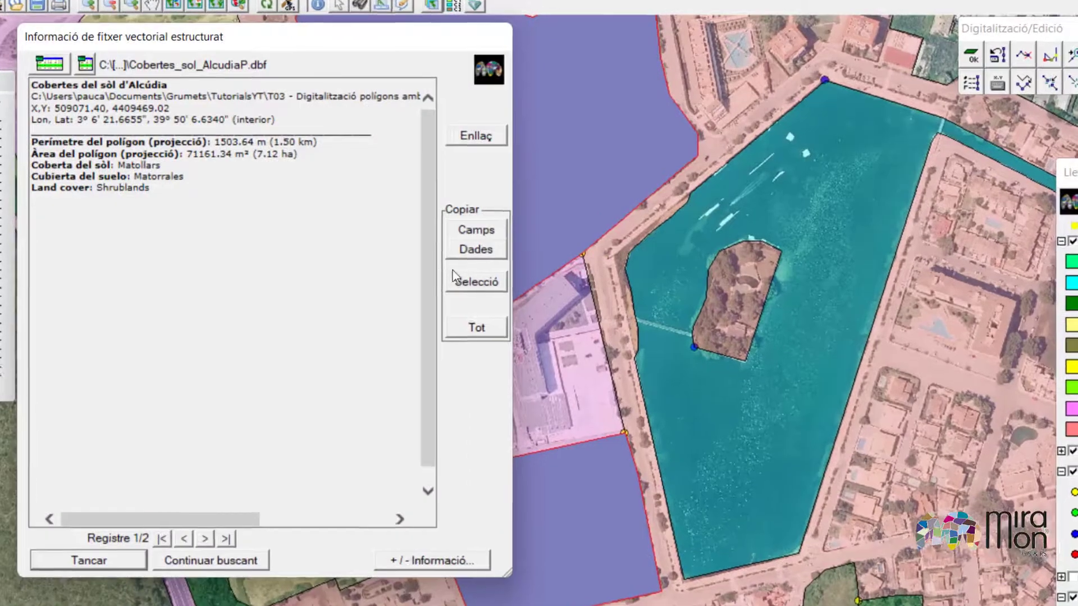
click(209, 538)
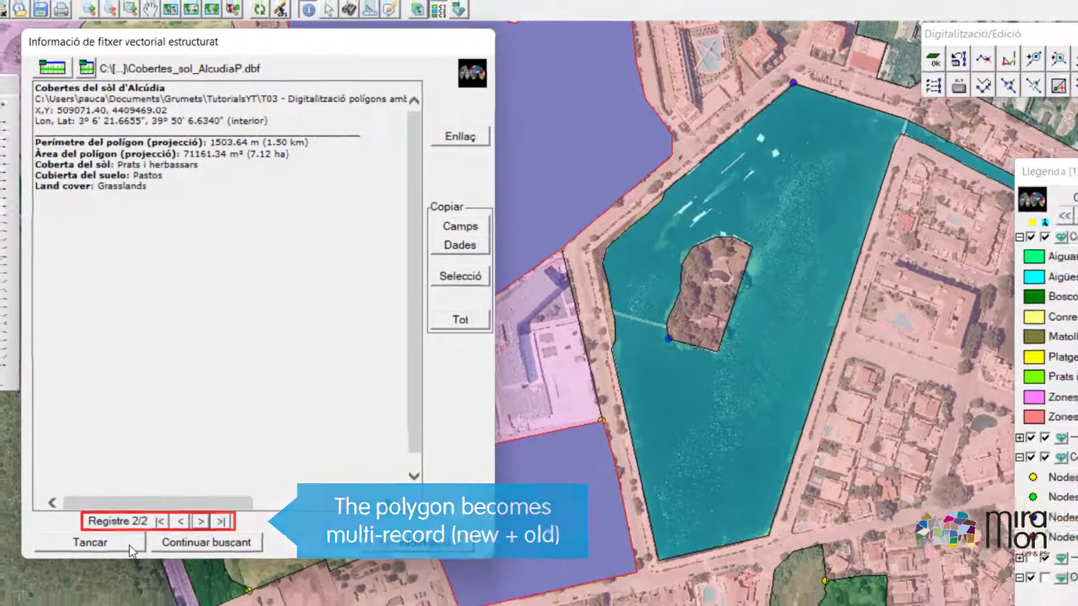
click(130, 564)
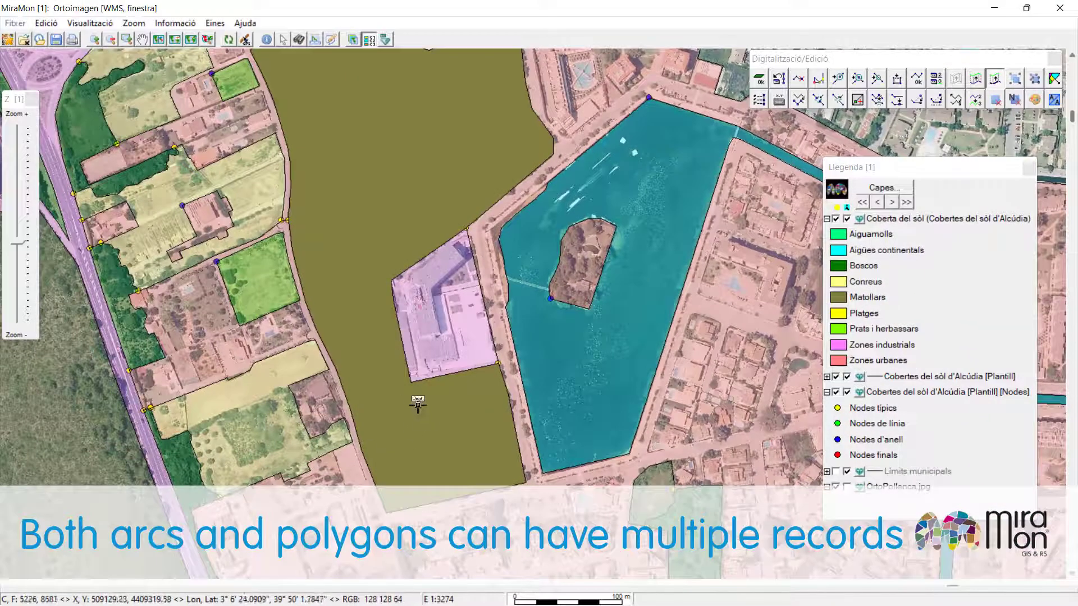
Merge the shrubland polygon beside the lagoon with the adjacent grassland polygon, keeping all attributes as multiple records, and review the resulting records
scroll(416, 416, down, 1)
drag(520, 526, 508, 272)
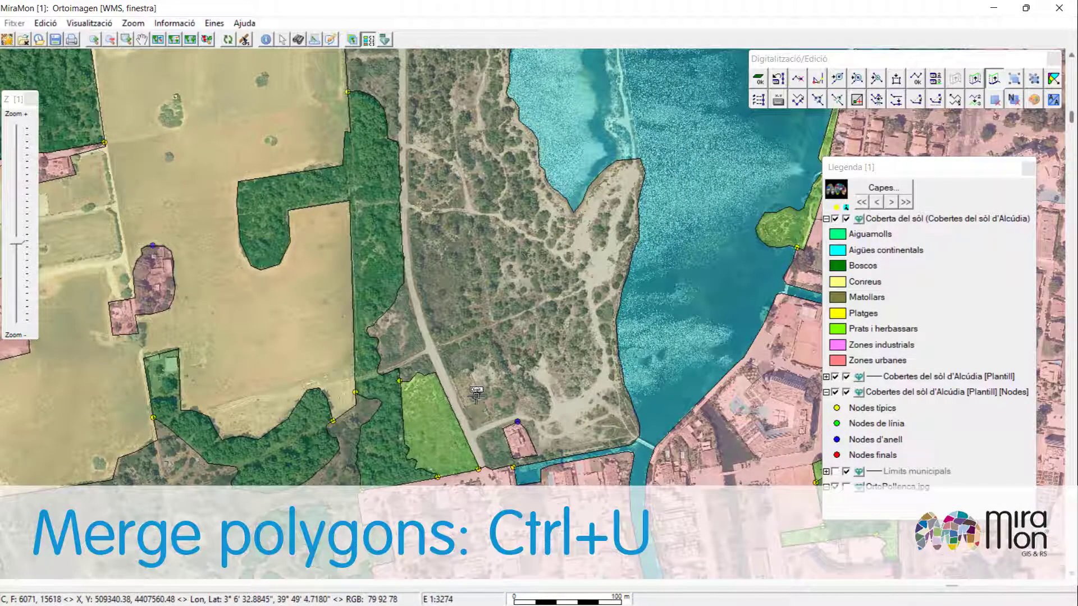
key(ctrl+u)
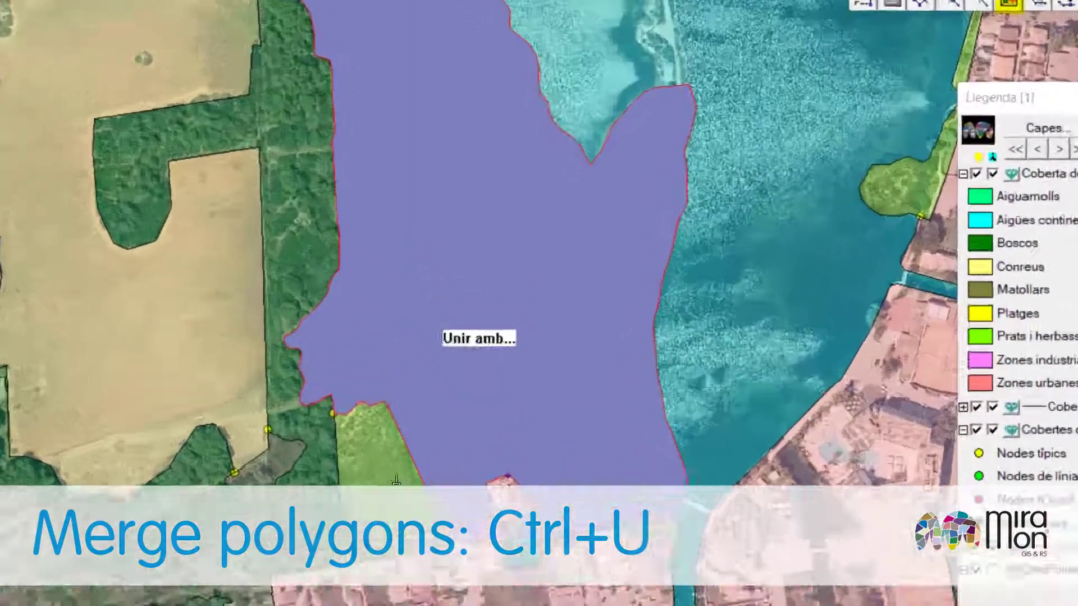
click(442, 431)
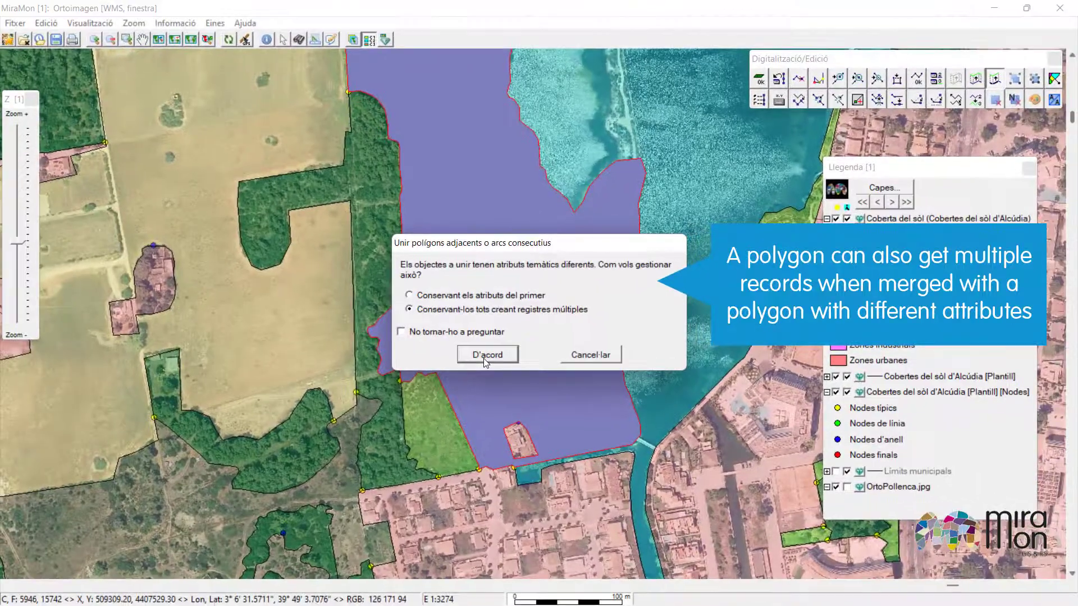
click(484, 358)
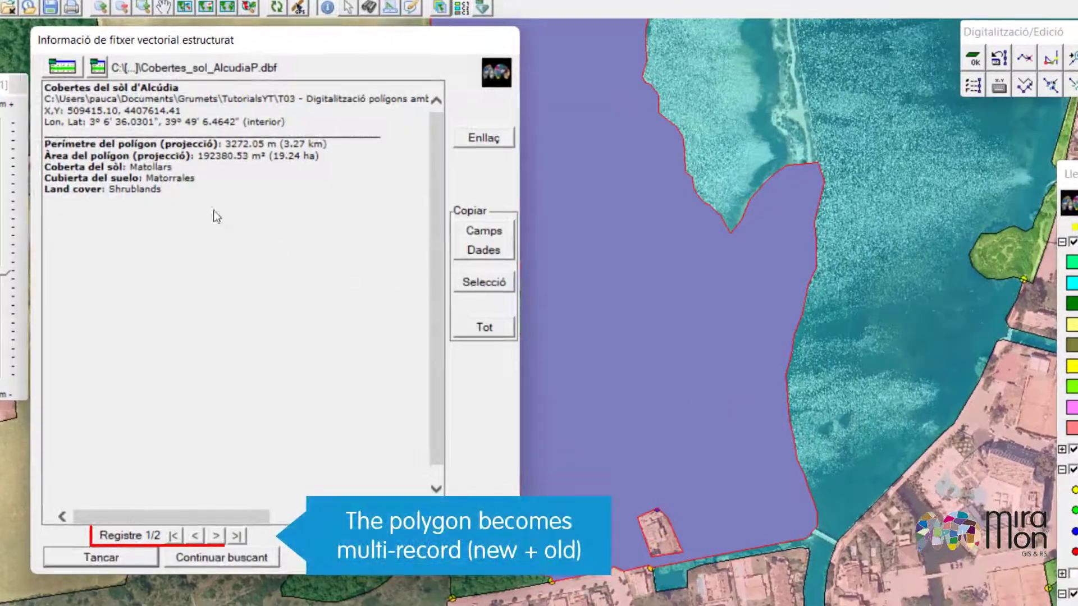
click(215, 536)
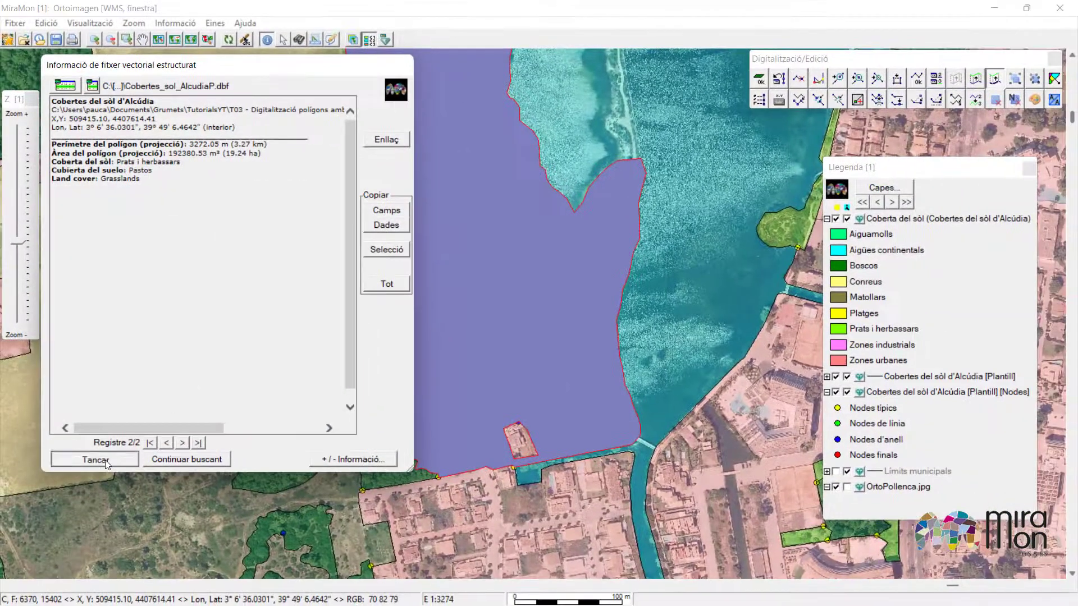
click(106, 462)
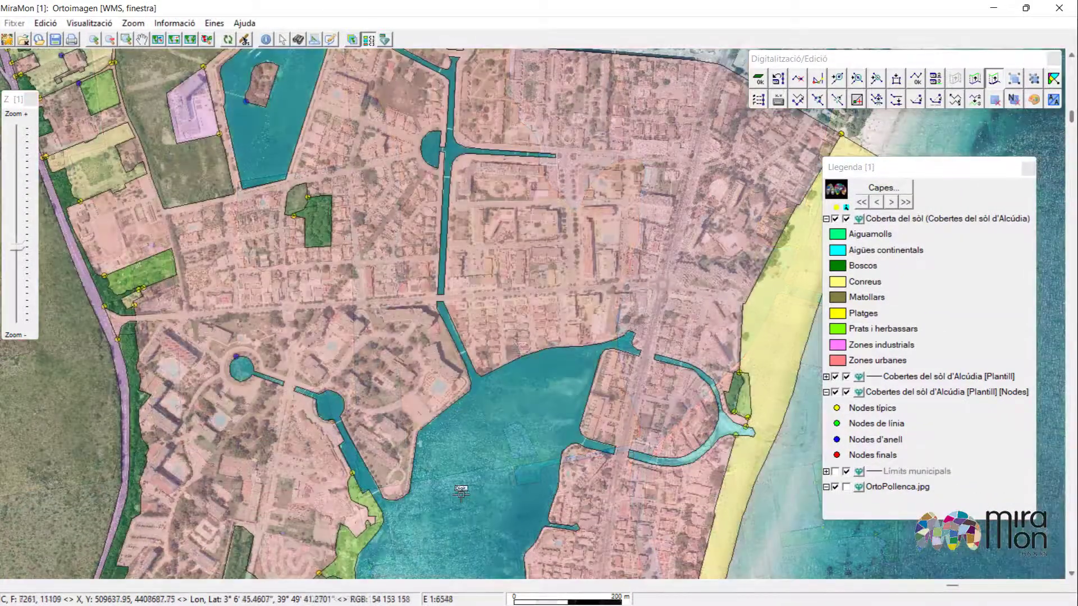
Group the four separate lake and canal polygons of the Cobertes del sòl d'Alcúdia layer into one
key(ctrl+g)
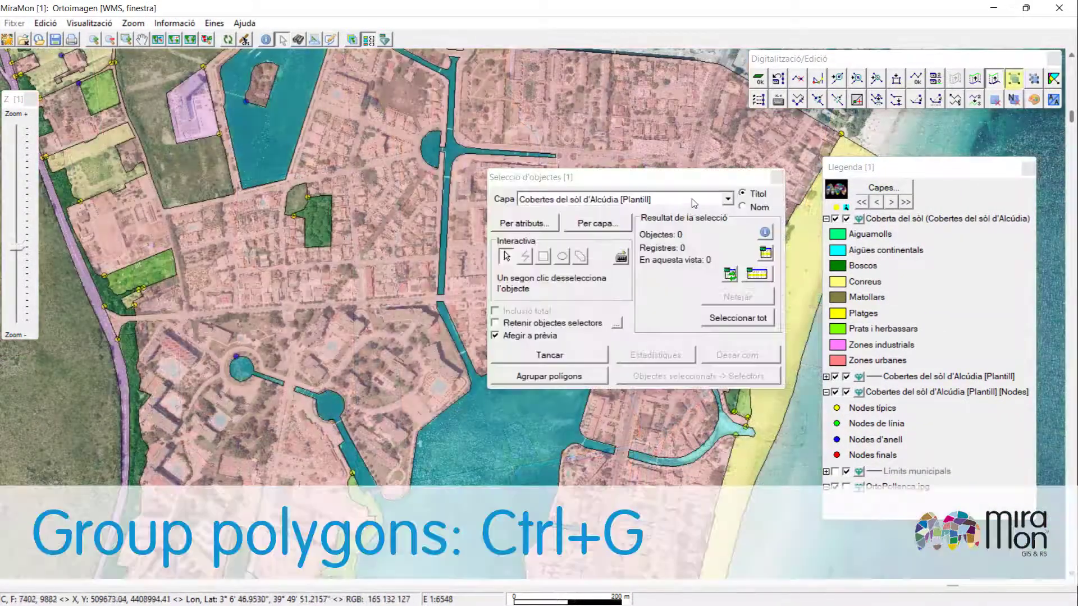
click(691, 199)
click(687, 213)
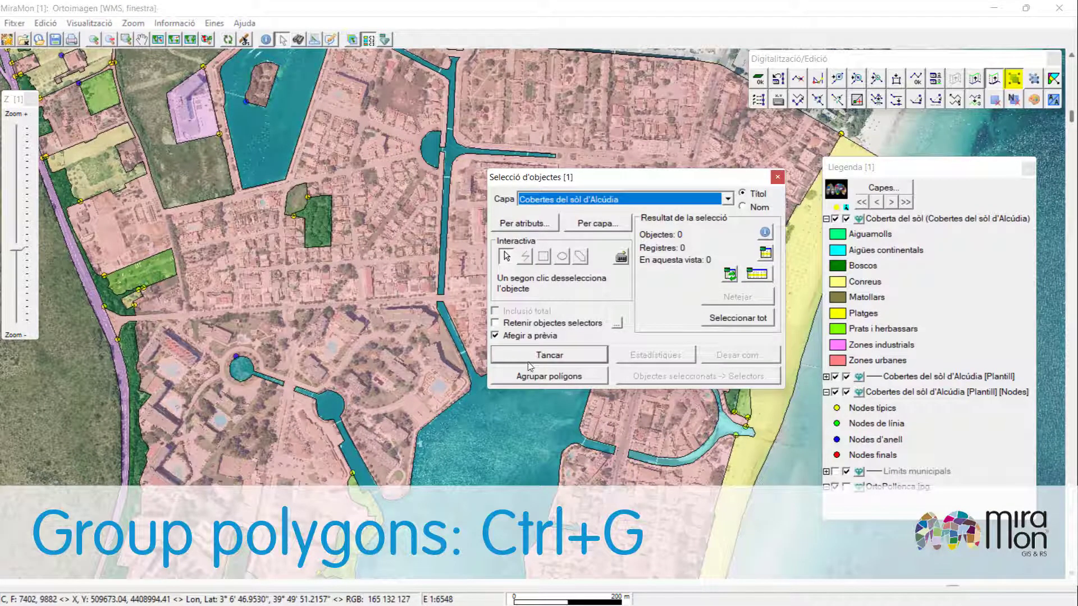
click(241, 374)
click(329, 405)
click(456, 172)
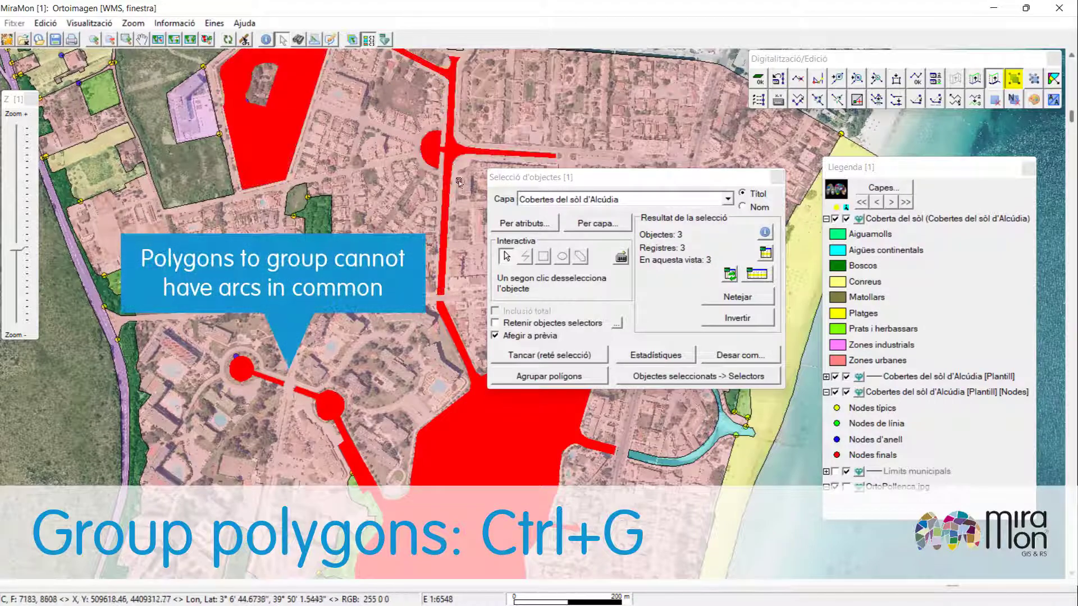
click(683, 461)
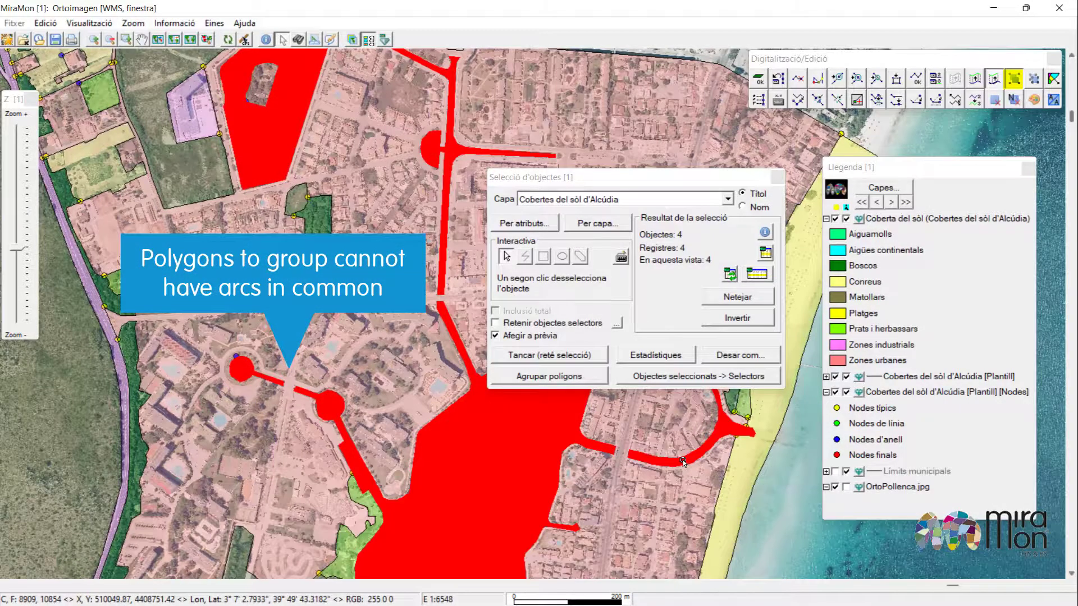
click(579, 382)
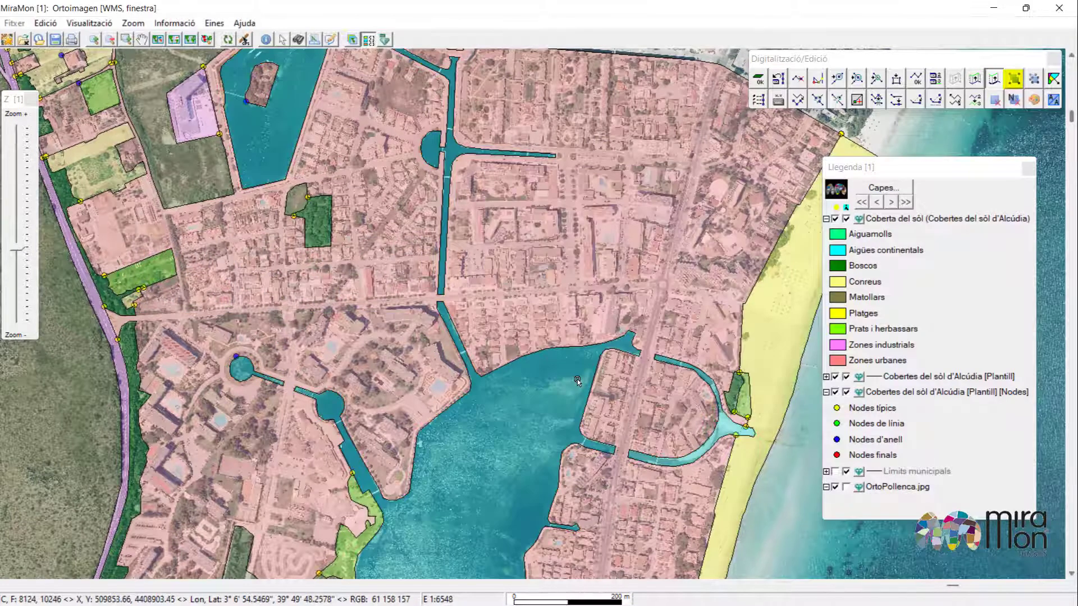
Query the grouped lake and canal polygon and review its attribute record
click(268, 41)
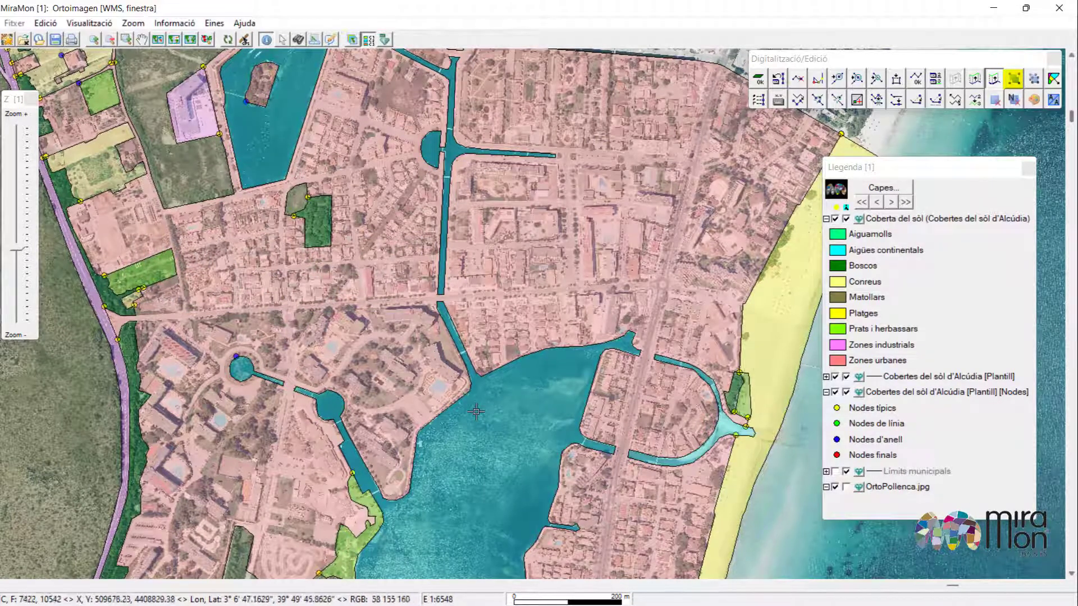
click(476, 413)
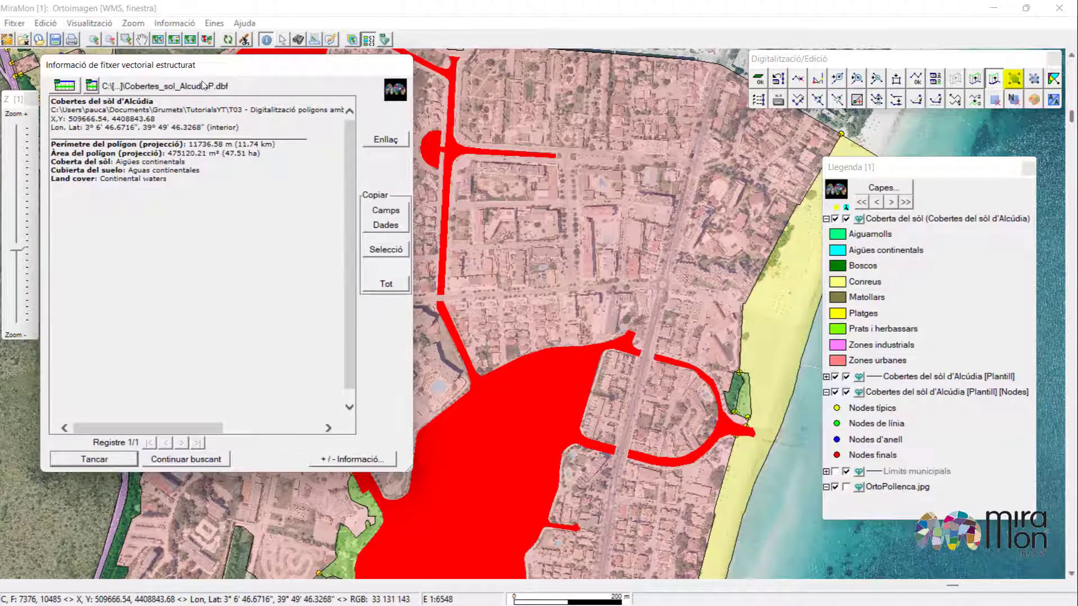
drag(234, 68, 520, 83)
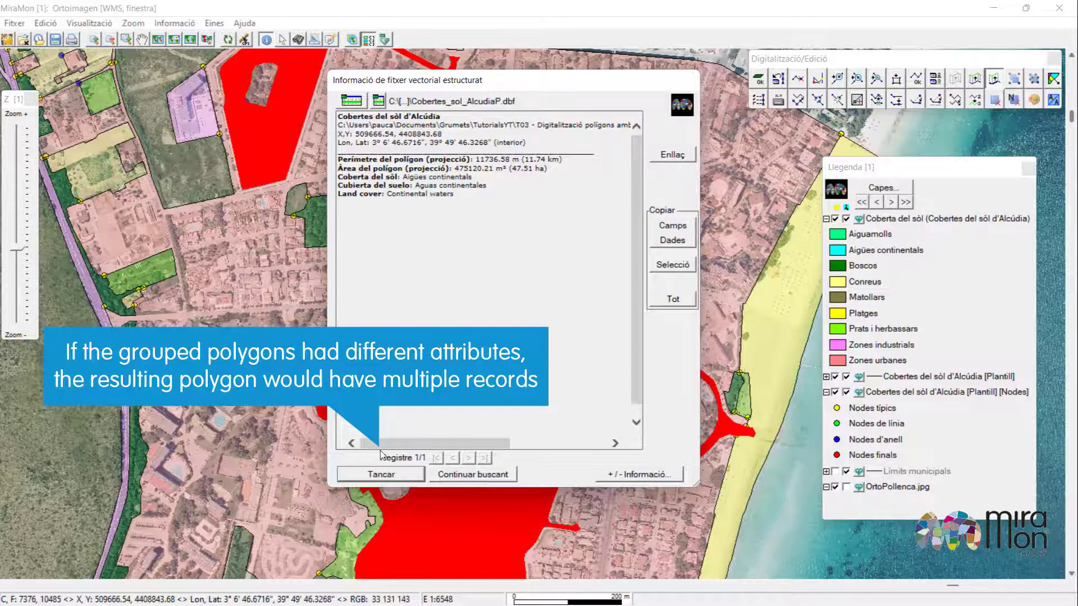
click(391, 477)
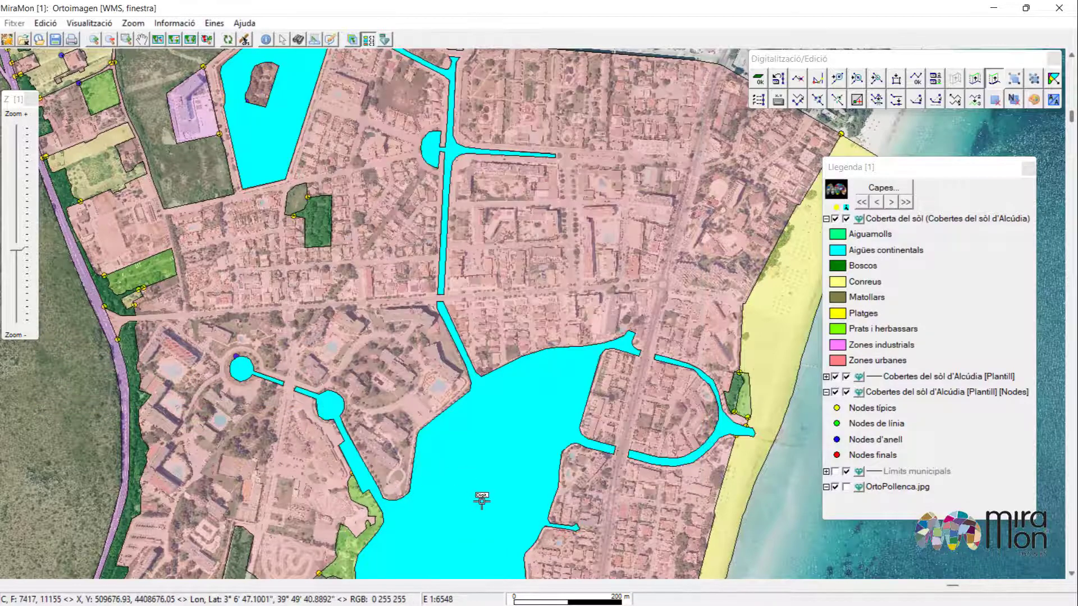
Move the canal mouth boundary out to the beach's seaward edge so that it cuts the beach polygon into two parts
drag(695, 477, 469, 449)
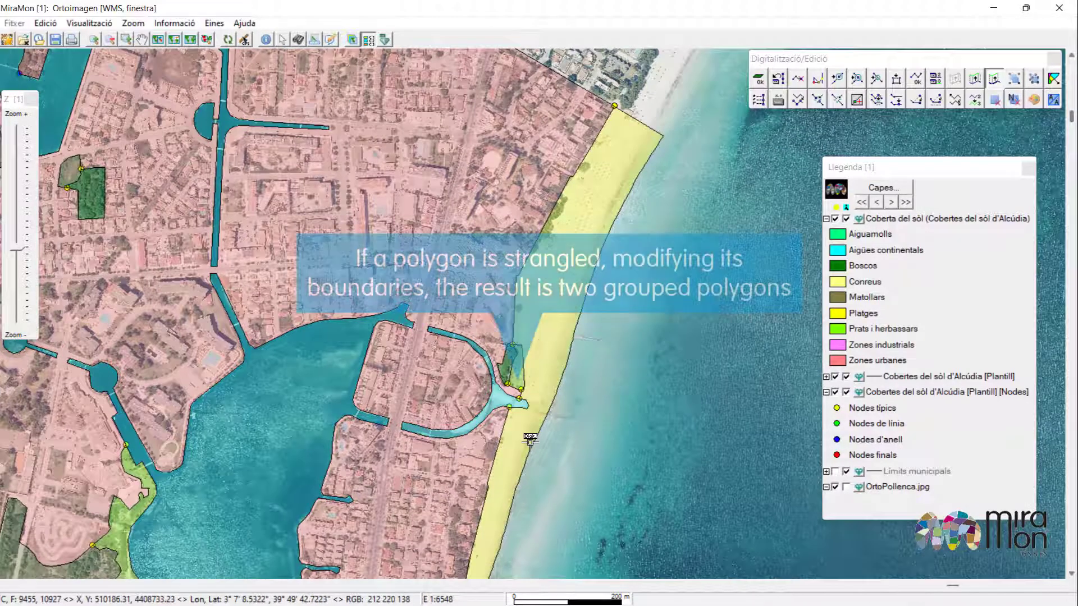
click(547, 408)
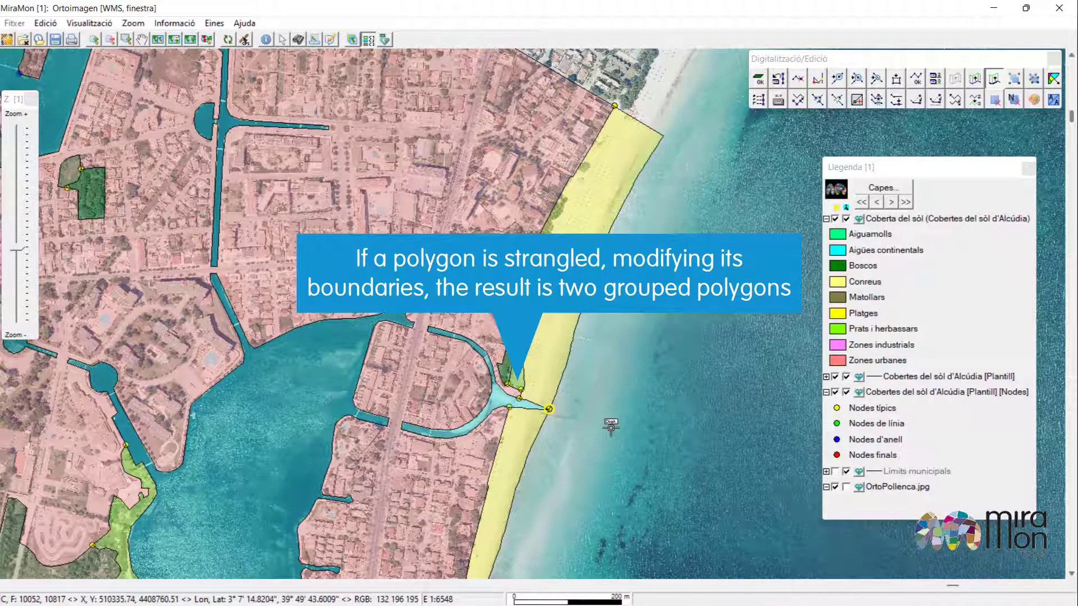
scroll(568, 413, up, 1)
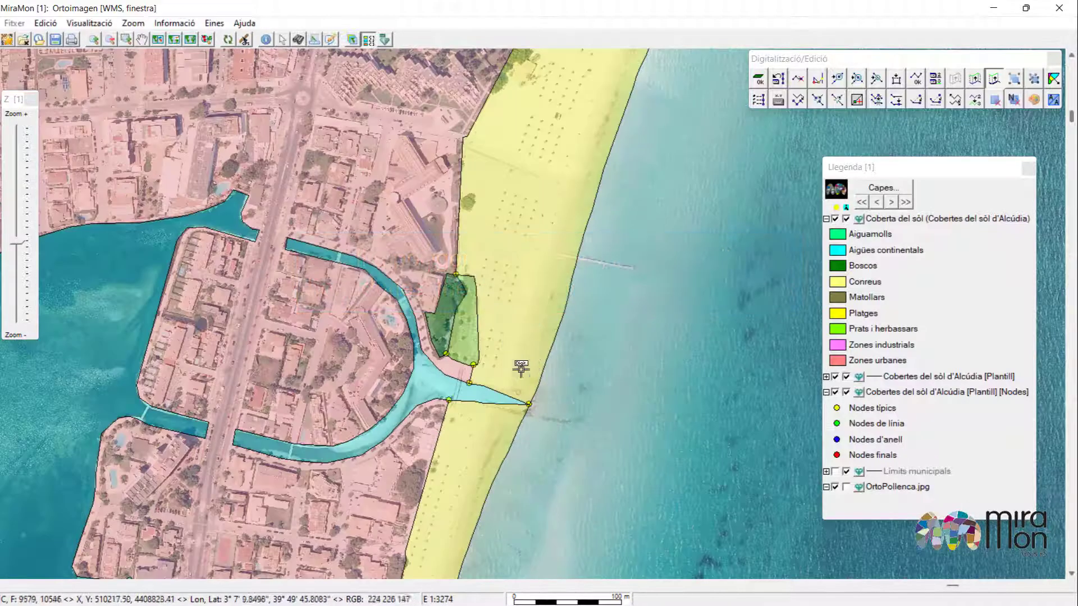
Query the beach polygon cut by the canal mouth and review its area, perimeter and attributes
click(267, 39)
click(507, 280)
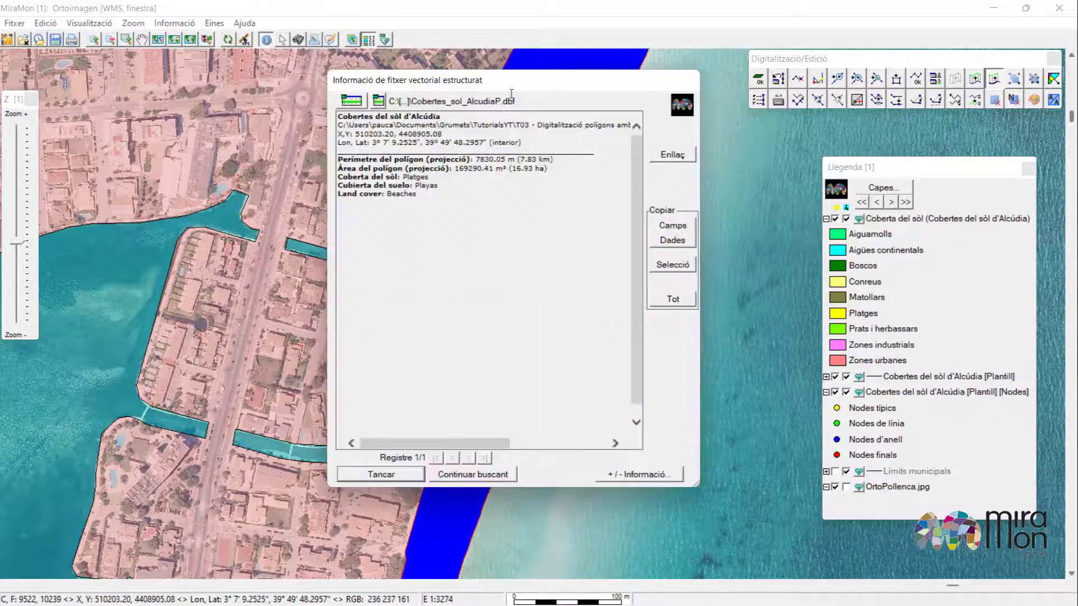
drag(535, 100, 835, 179)
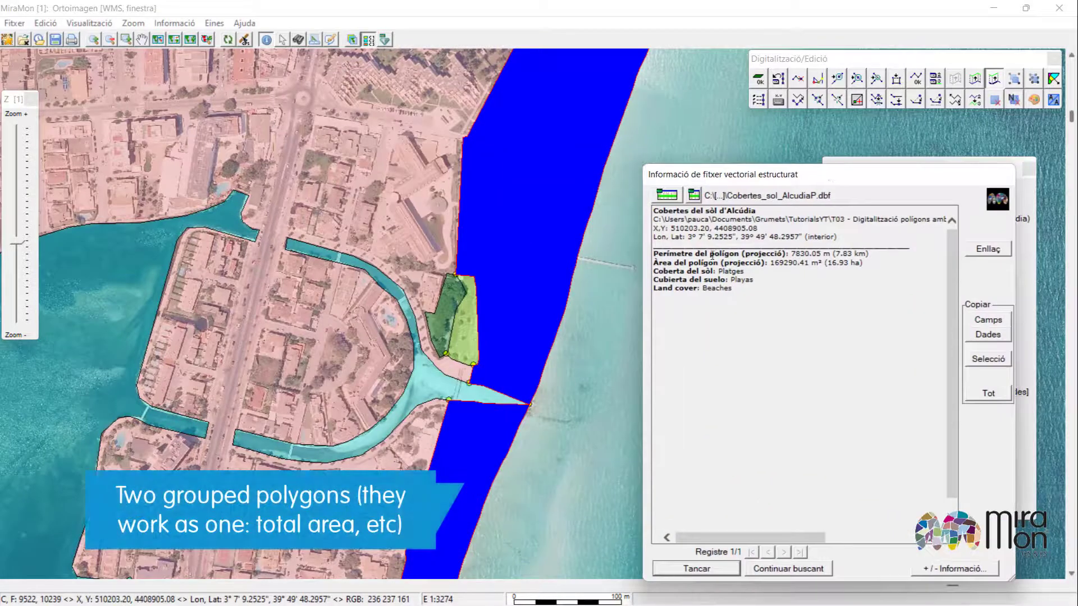
drag(737, 167, 294, 44)
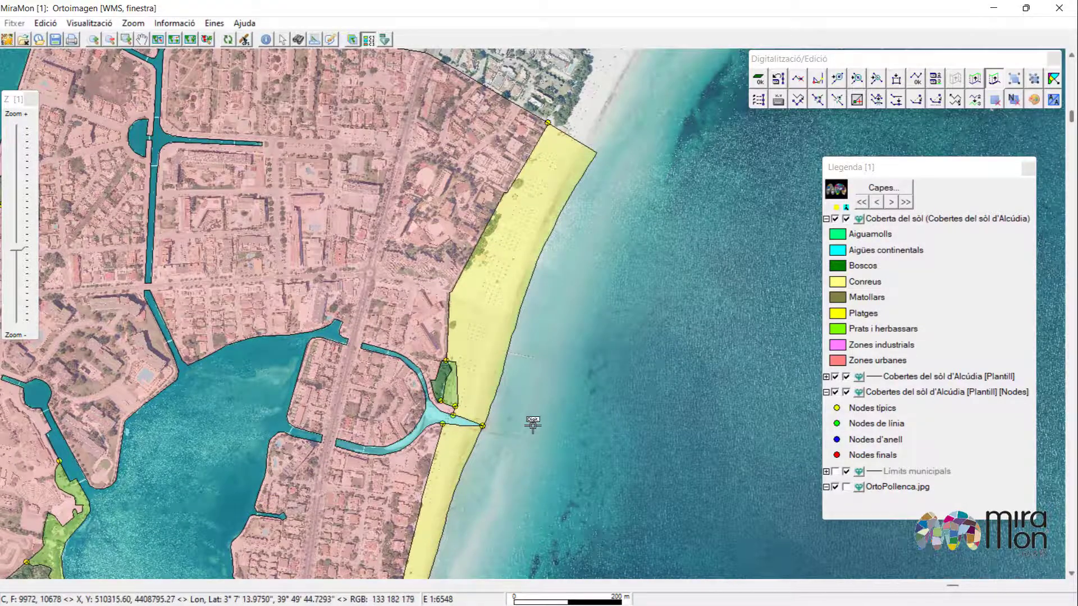
Ungroup the two parts of the beach polygon divided by the canal mouth
key(ctrl+d)
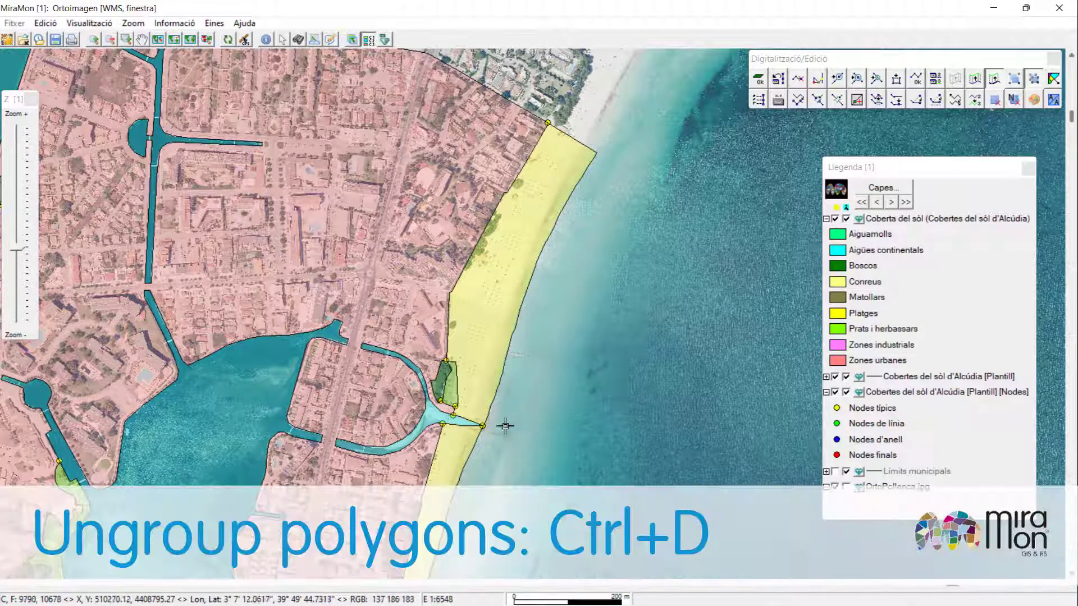
click(493, 366)
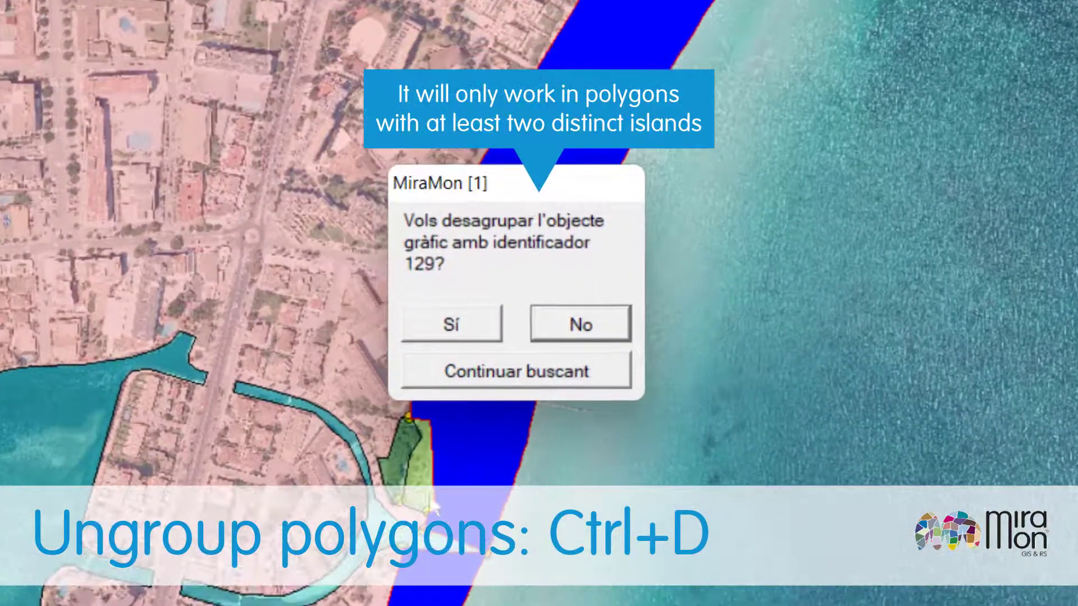
click(446, 323)
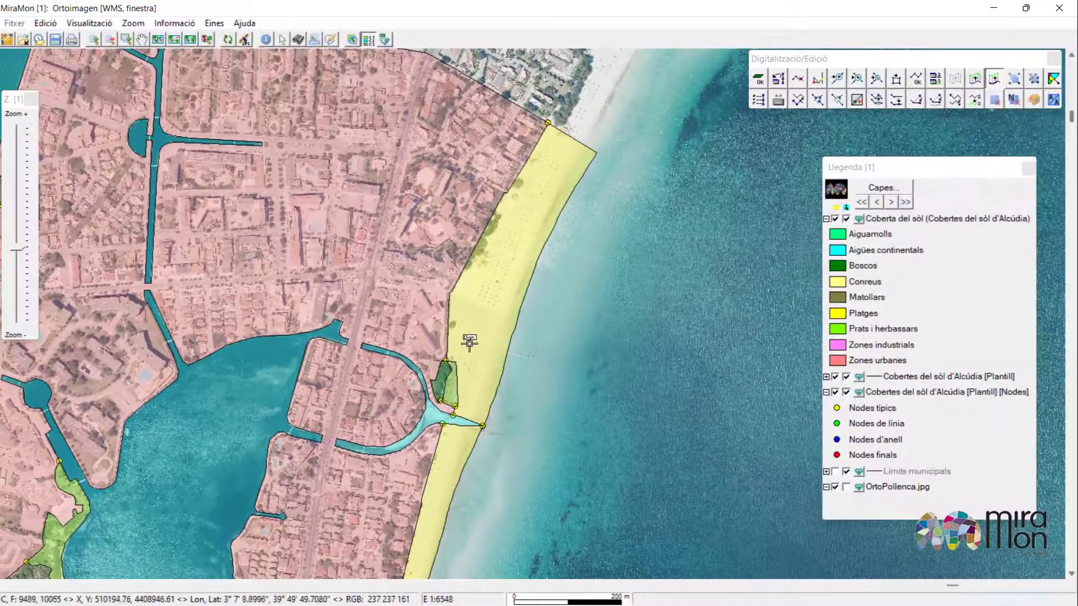
Query the beach polygon north of the canal mouth to check that it is a separate polygon
click(266, 39)
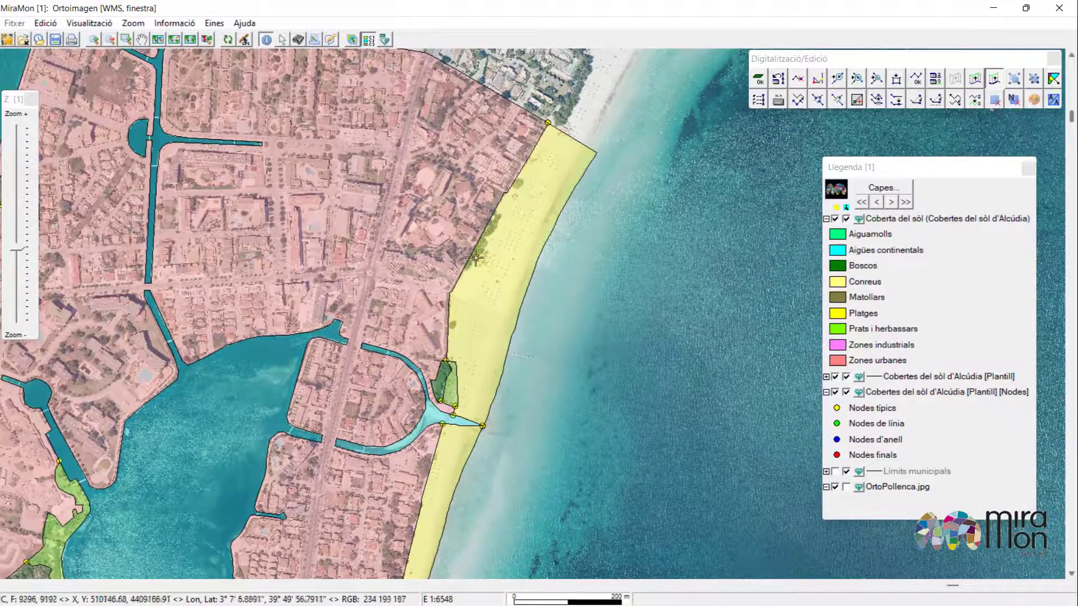
click(484, 289)
drag(370, 62, 220, 78)
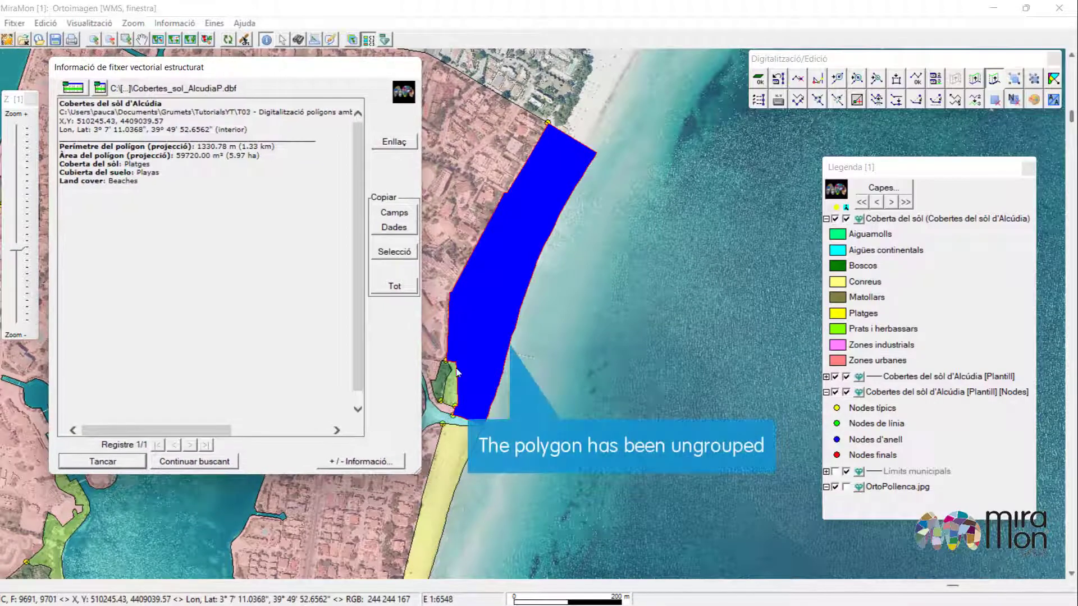
click(94, 462)
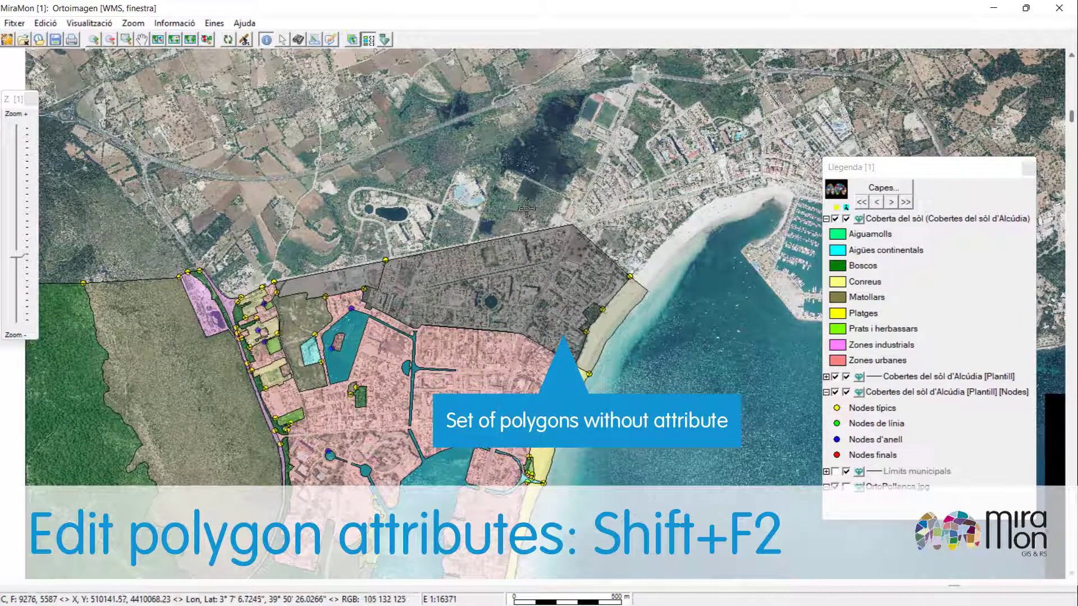
Start attribute editing of Cobertes_sol_Alcudia.pol and assign the Zones urbanes category to the large unattributed polygon in the north
key(shift+F2)
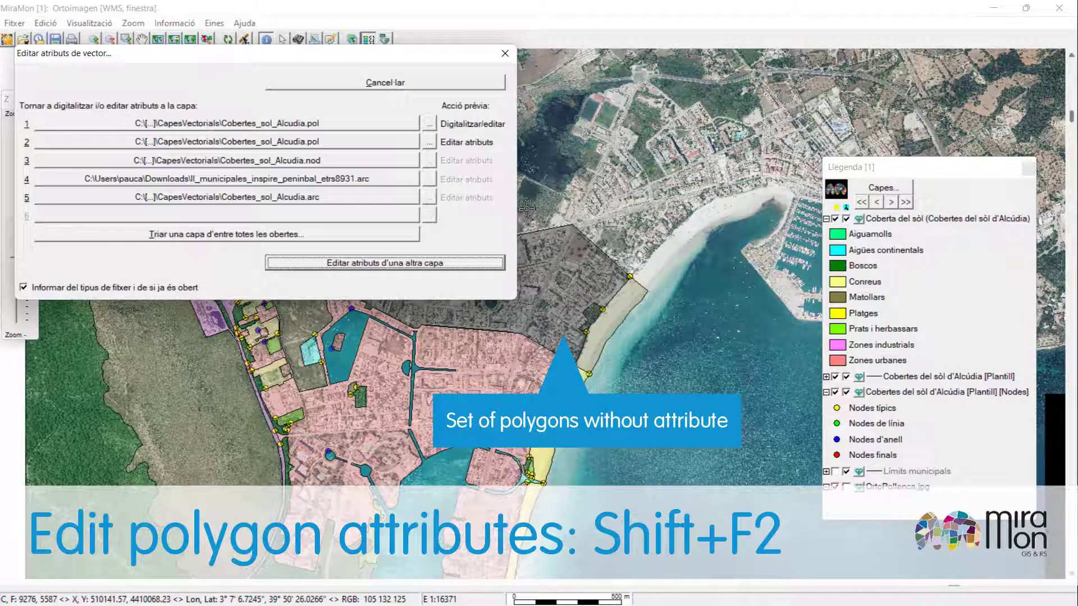
click(328, 125)
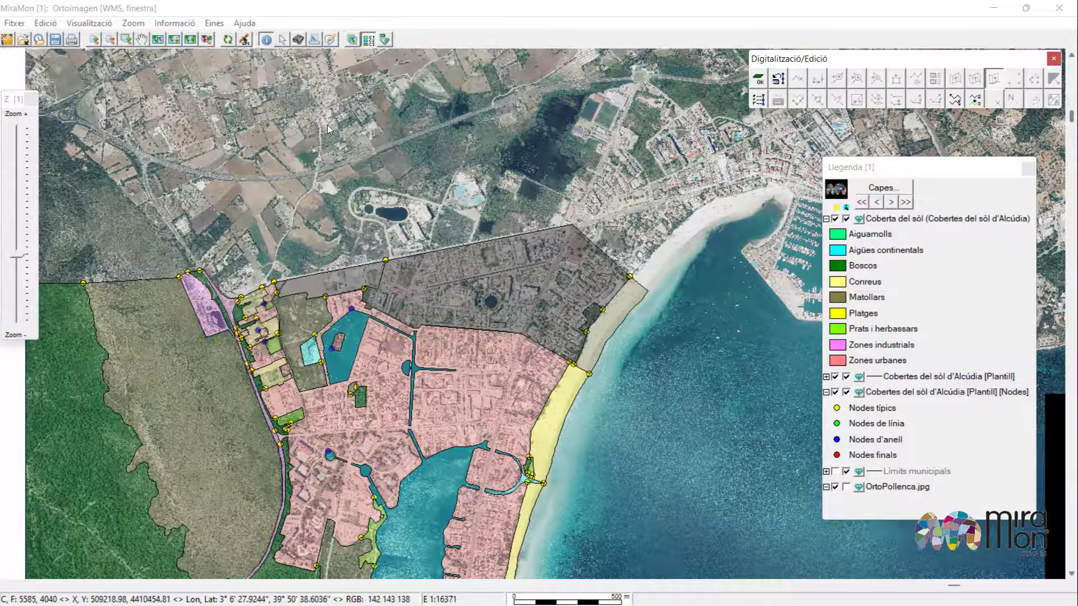
right_click(842, 365)
click(876, 374)
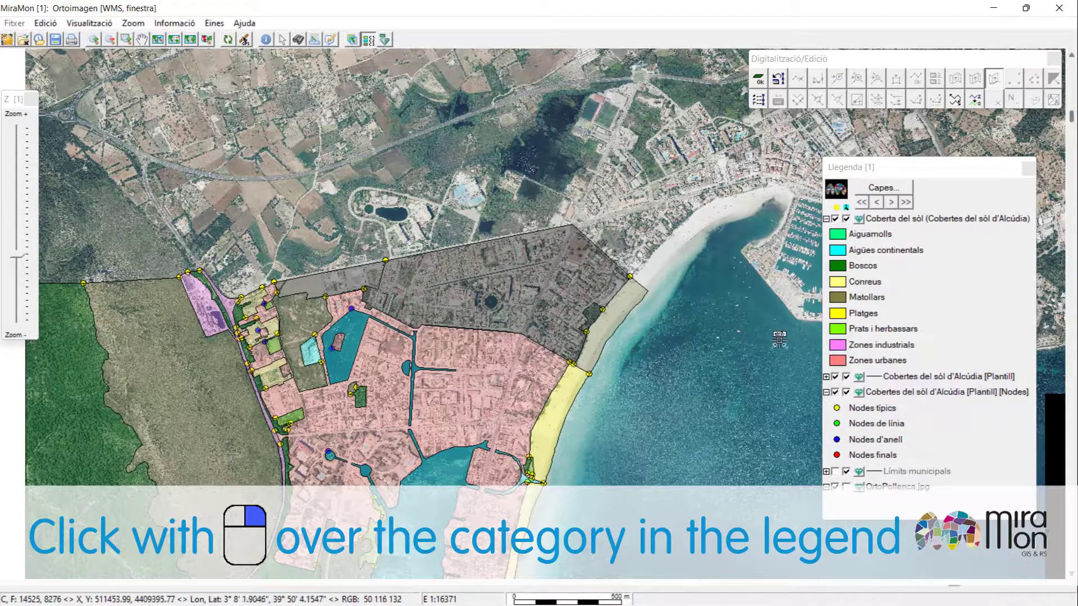
click(522, 283)
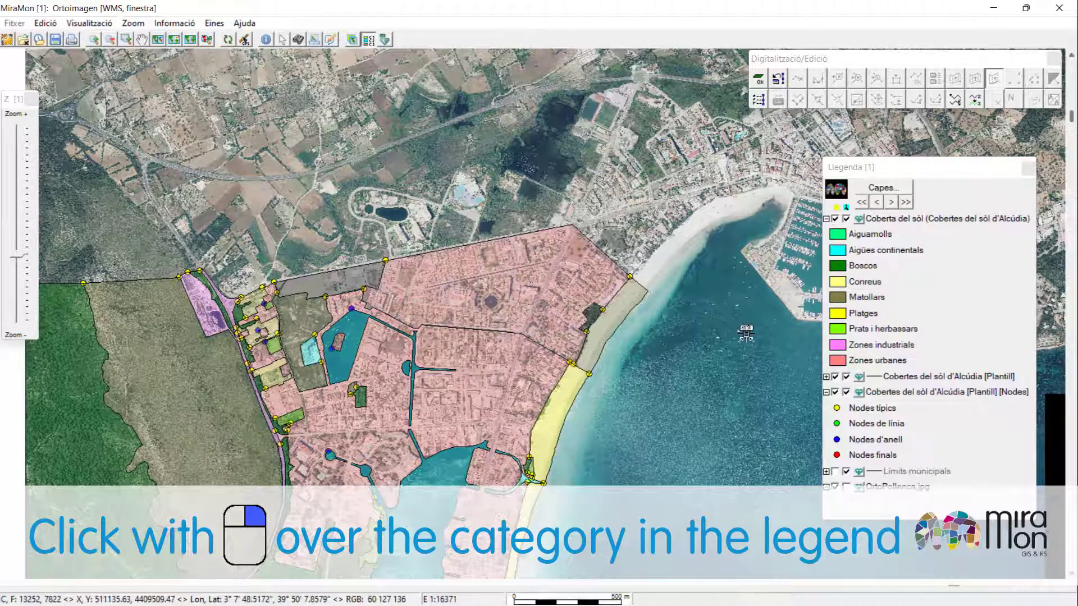
Assign Zones industrials to the unattributed polygon west of the new urban area and Platges to the unattributed coastal strip
right_click(834, 346)
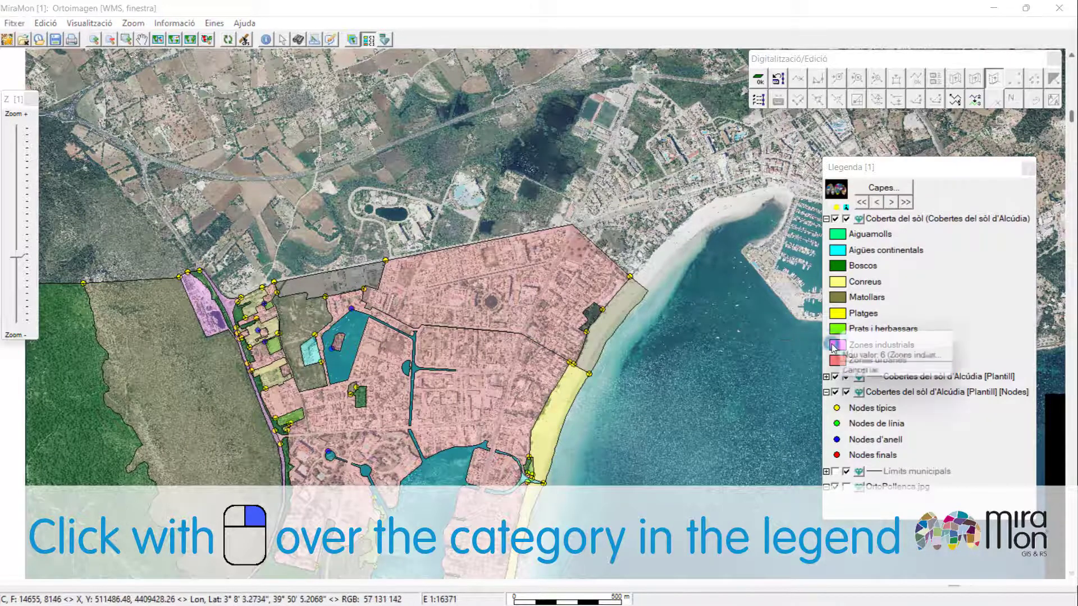
click(873, 357)
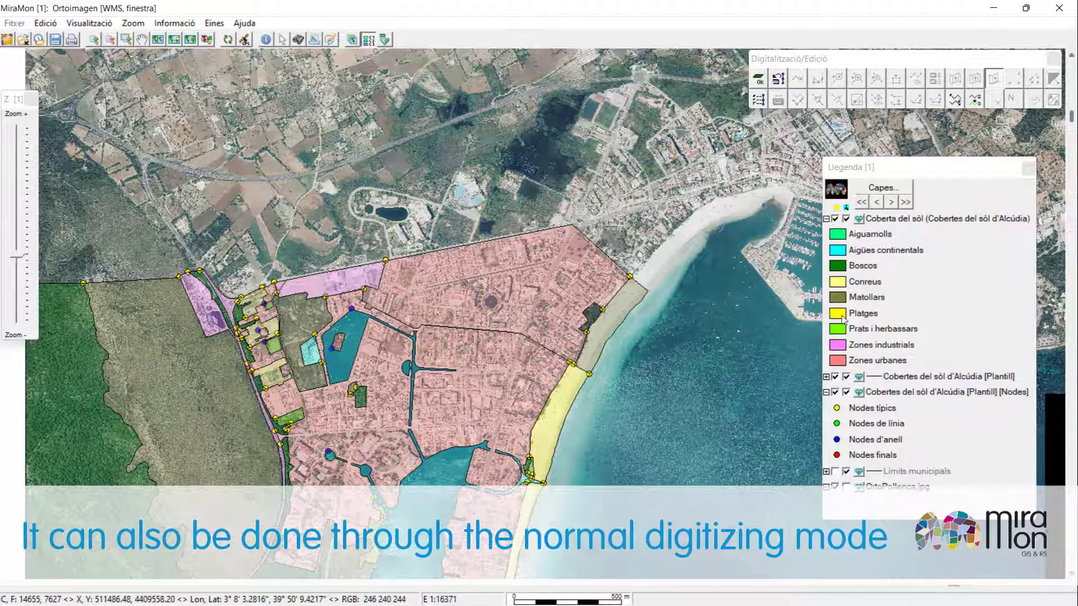
right_click(842, 317)
click(875, 315)
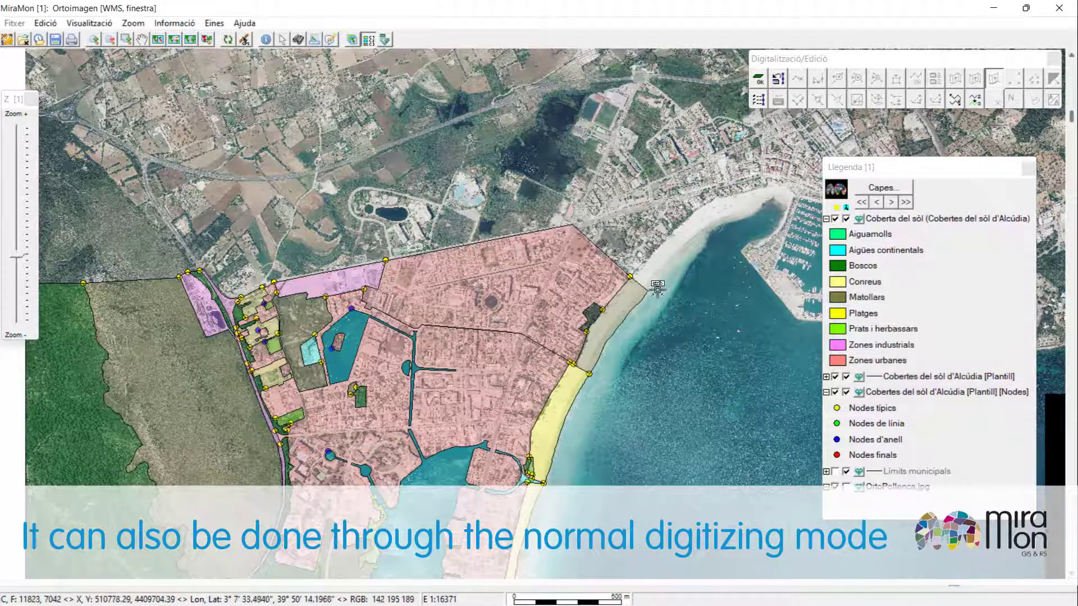
click(639, 298)
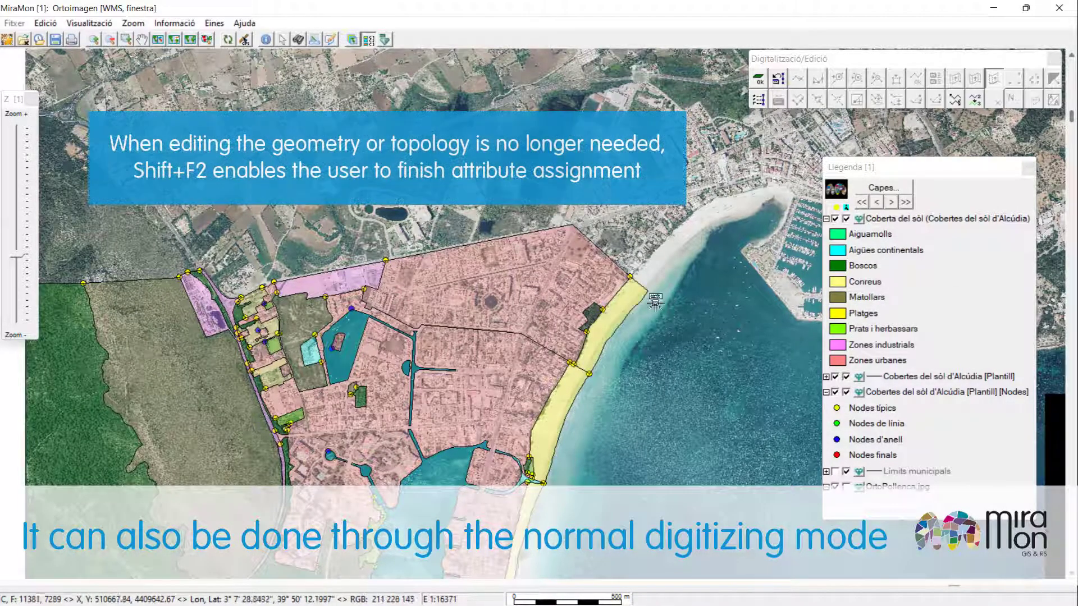
Assign Conreus to the small unattributed polygon beside the northern beach, and change its category to Boscos
right_click(842, 286)
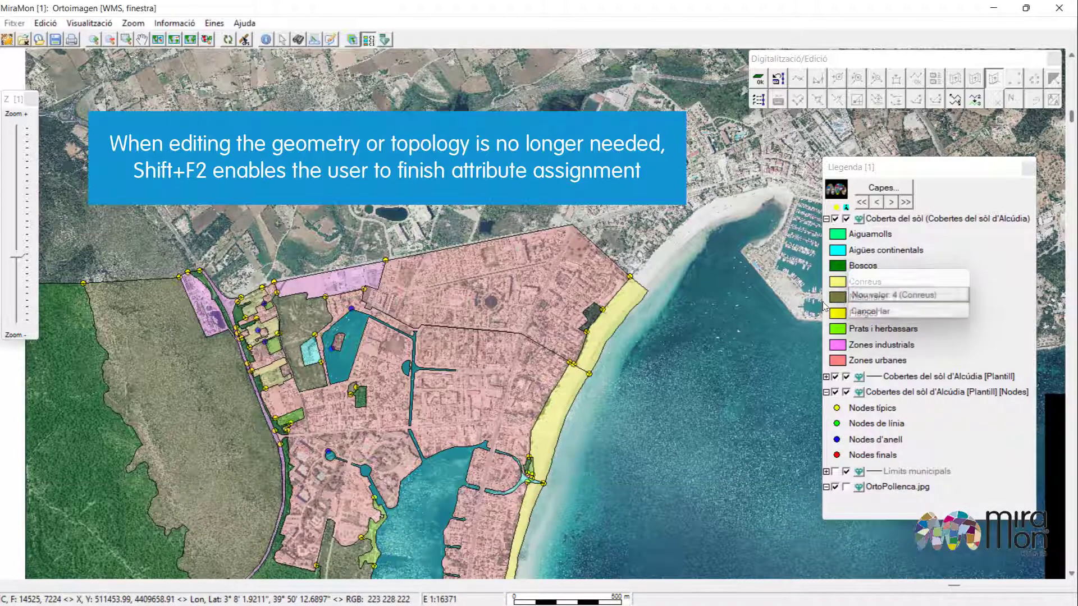
click(594, 316)
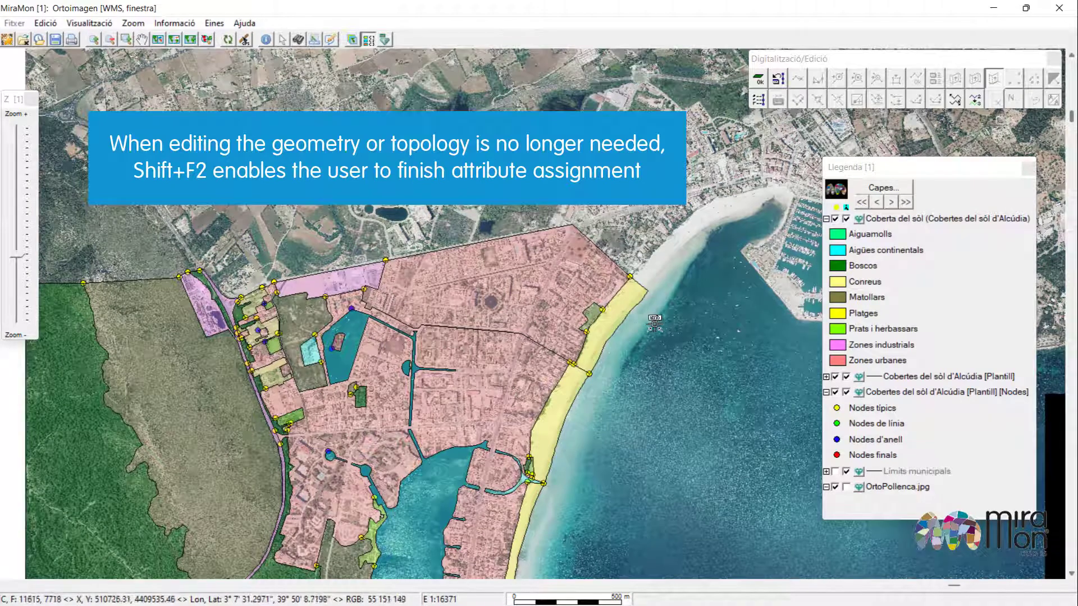
right_click(842, 267)
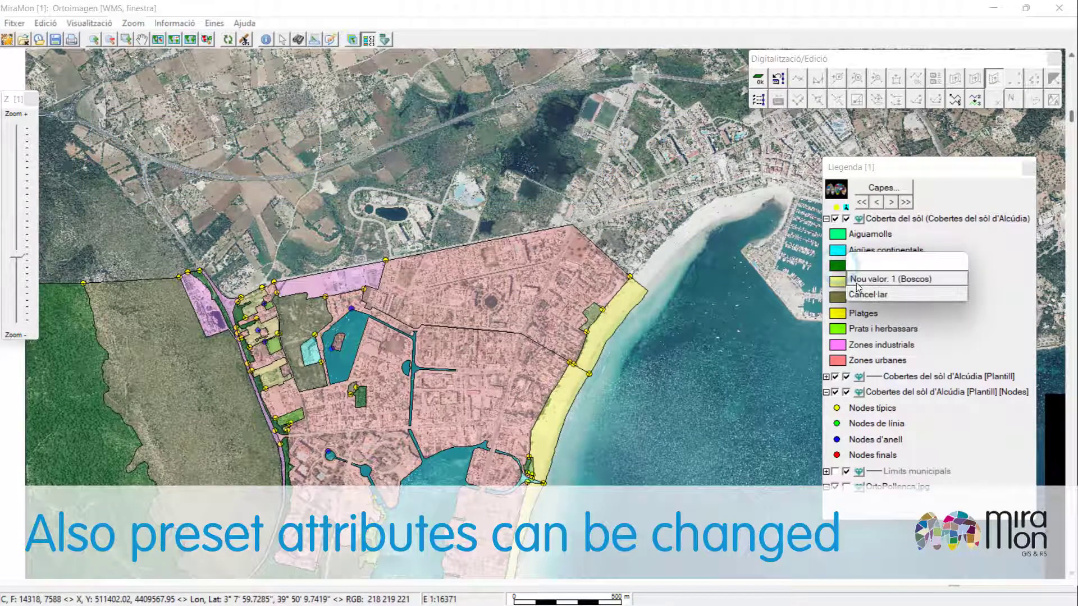
click(851, 277)
click(592, 314)
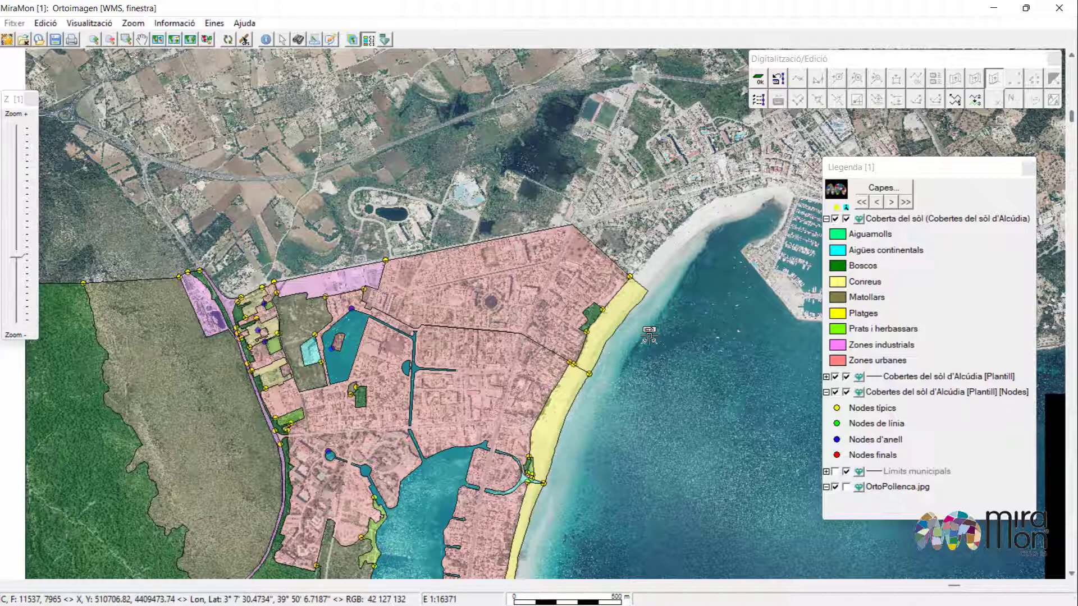
Finish the editing session of the Cobertes del sòl d'Alcúdia layer
key(F2)
click(176, 83)
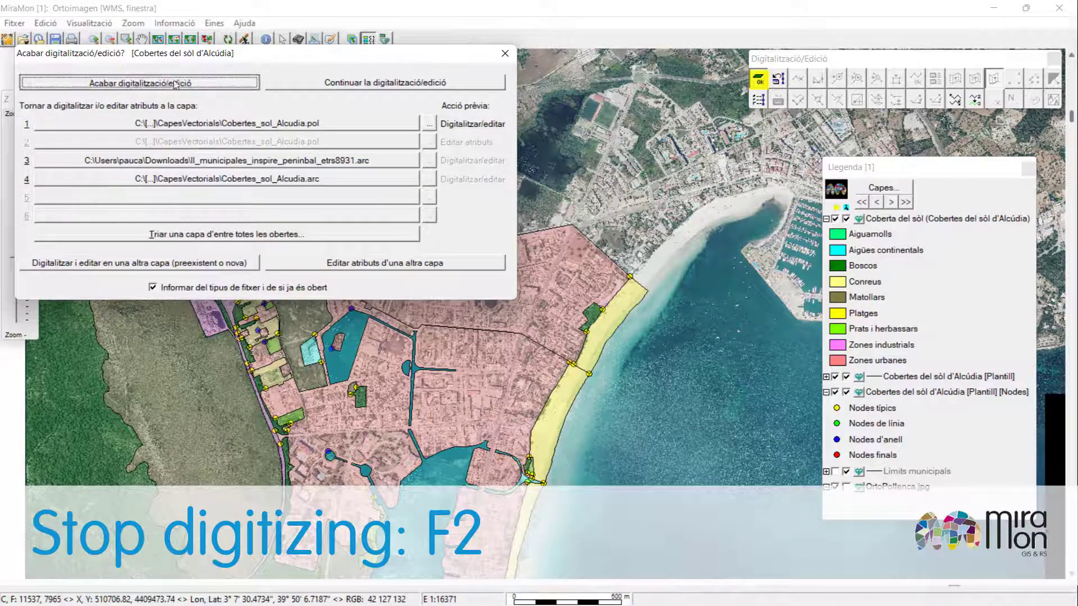